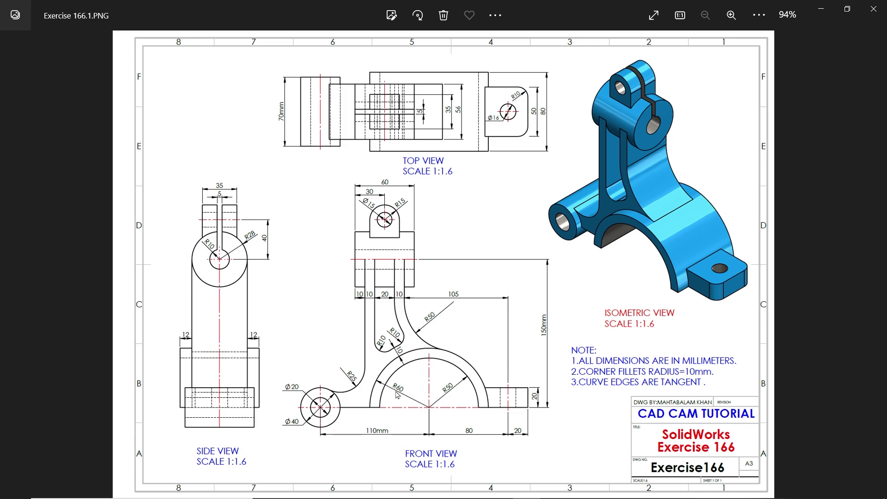
Examine the front, top and isometric views of the Exercise 166 drawing, and switch to SolidWorks.
scroll(406, 396, up, 4)
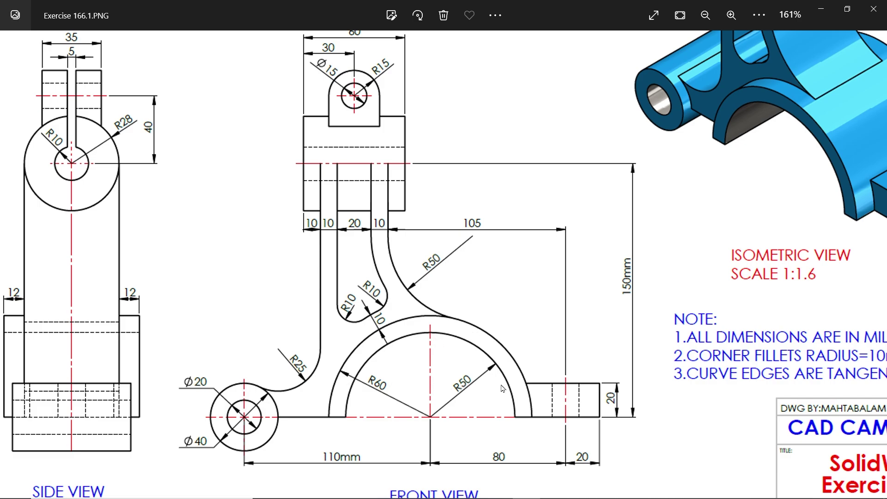
drag(496, 243, 488, 403)
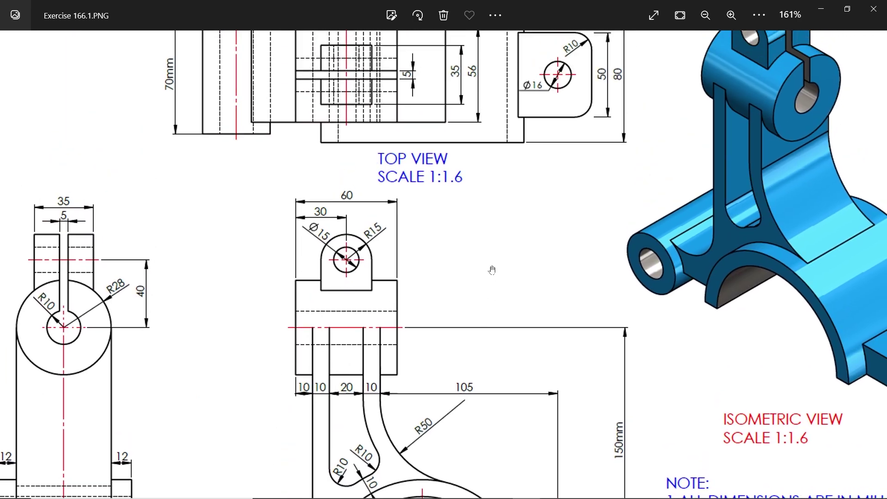
drag(492, 271, 490, 360)
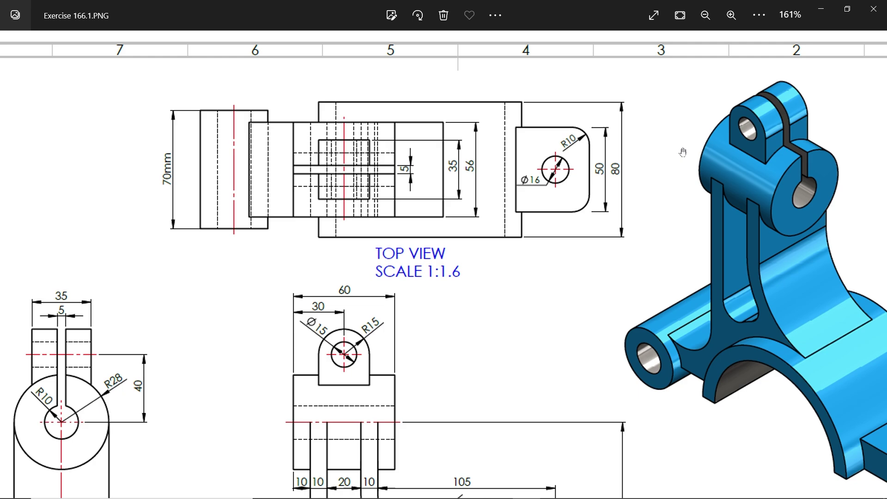
click(823, 12)
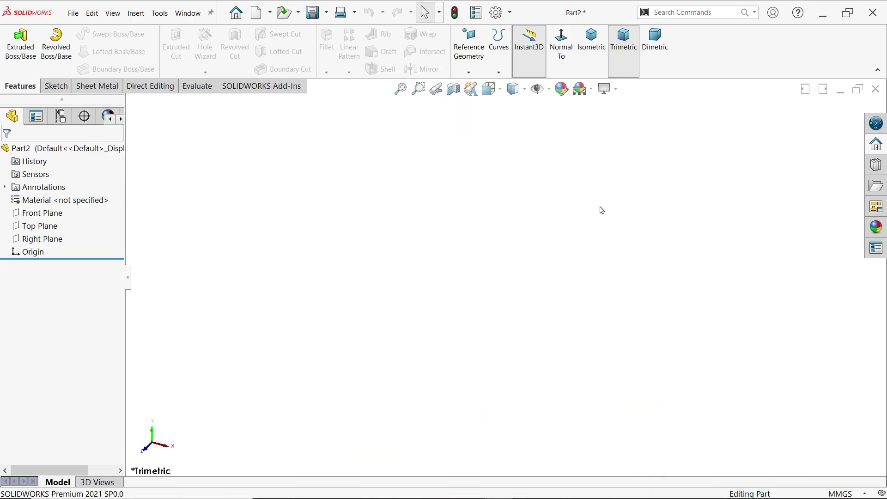
Start a sketch on the Front Plane and draw a circle of about 87.6 mm radius centred on the origin.
click(57, 214)
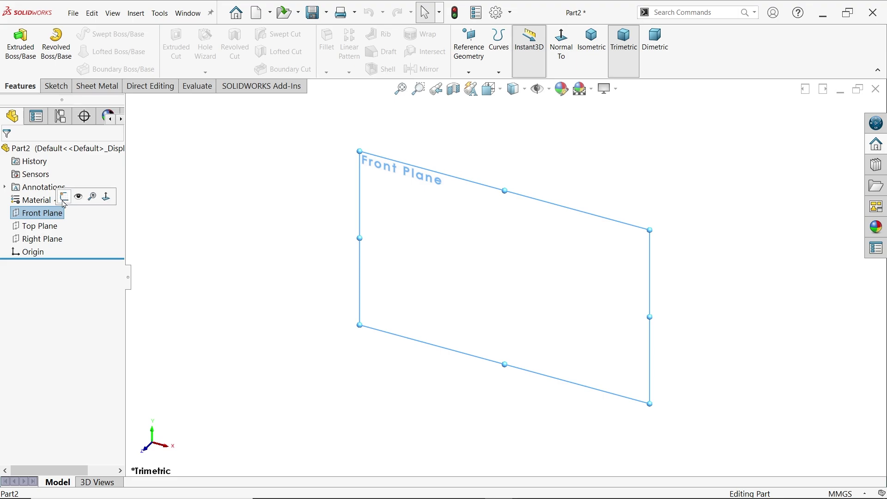
click(65, 197)
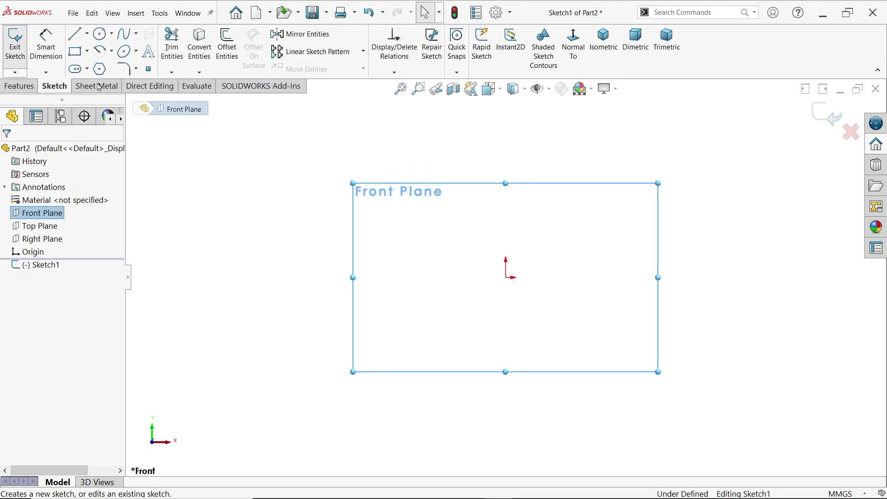
click(100, 34)
drag(506, 278, 506, 128)
Draw a horizontal line across the circle through the origin, starting at the circle's left quadrant point.
click(75, 33)
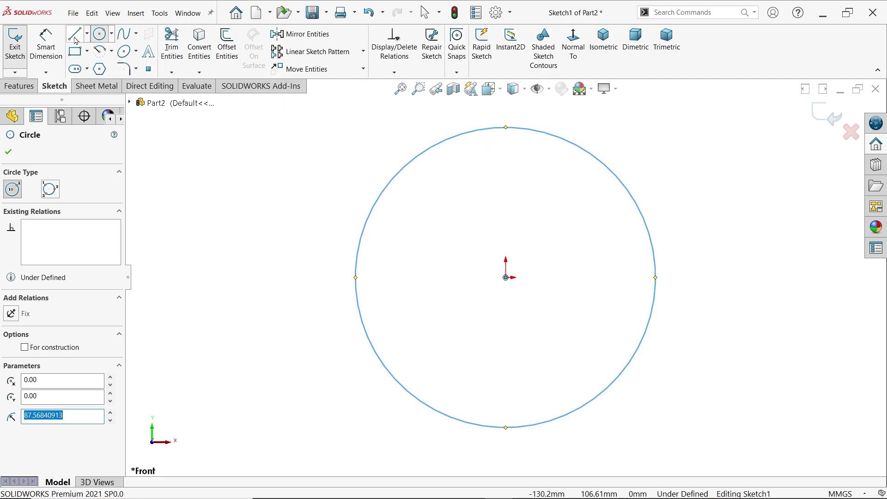
click(356, 278)
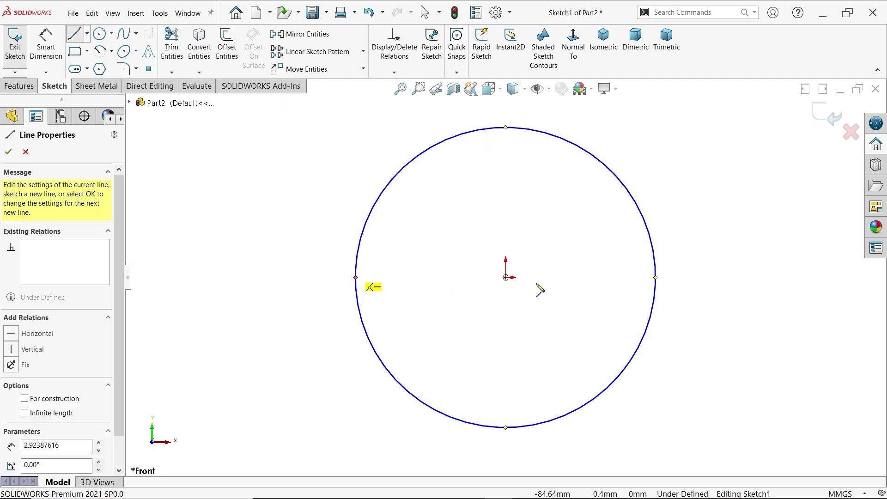
click(658, 277)
right_click(733, 186)
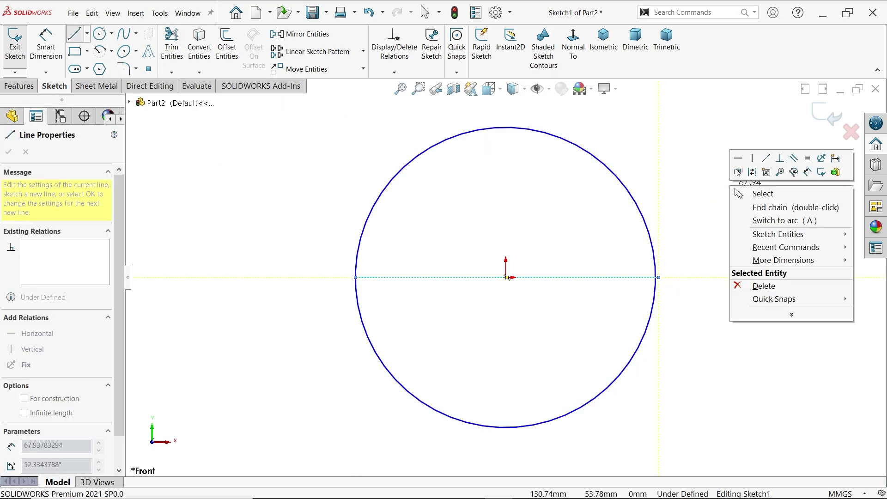
click(759, 190)
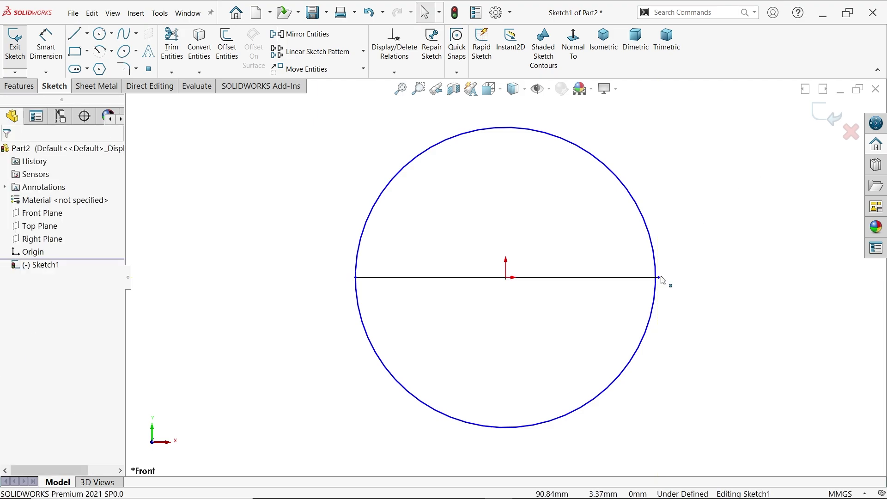
Make the horizontal line's right endpoint coincident with the circle.
click(659, 277)
ctrl+click(658, 291)
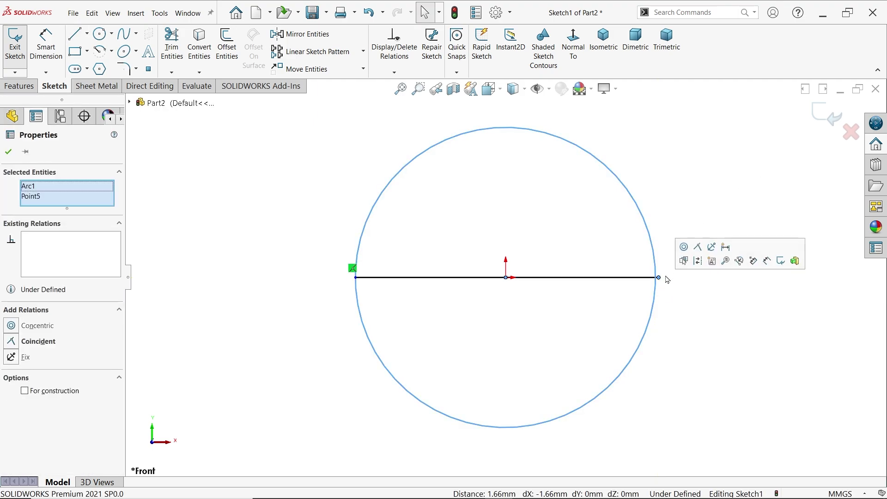
click(684, 260)
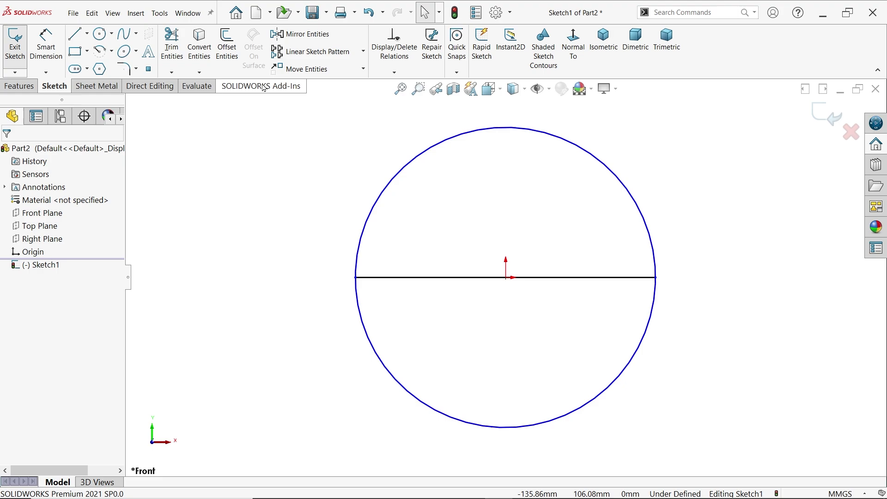
Trim away the lower half of the circle with Power trim.
click(171, 54)
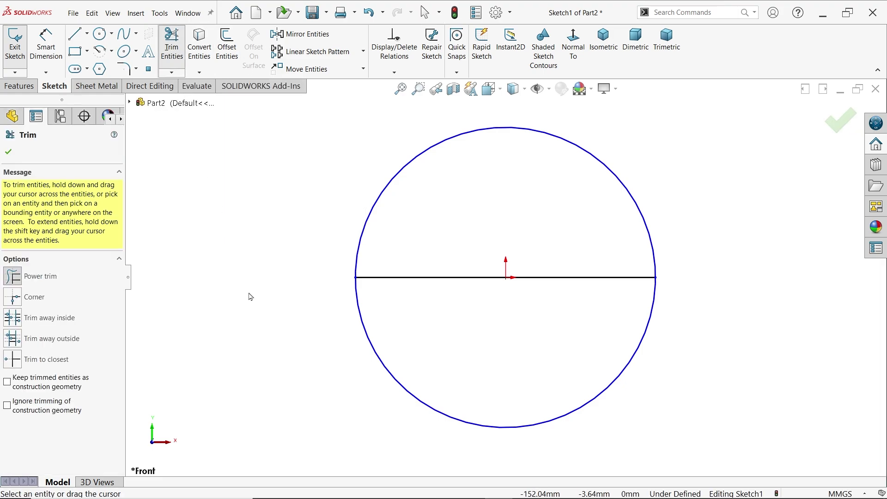
click(32, 278)
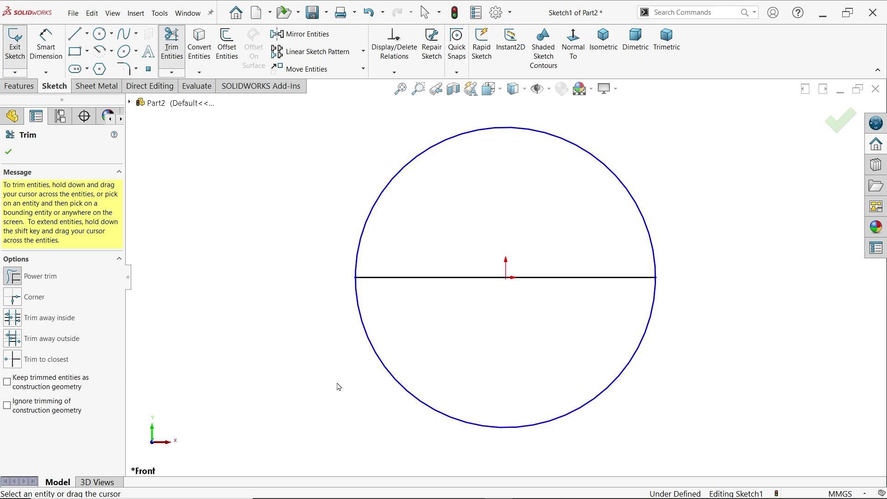
drag(338, 387, 384, 356)
click(8, 151)
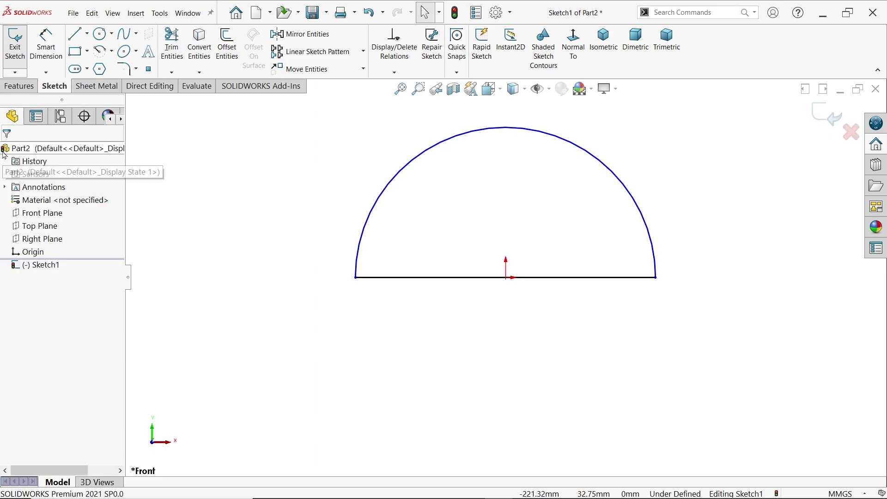
Dimension the arc's radius as 60 mm and convert the horizontal base line to construction geometry.
click(46, 46)
click(377, 200)
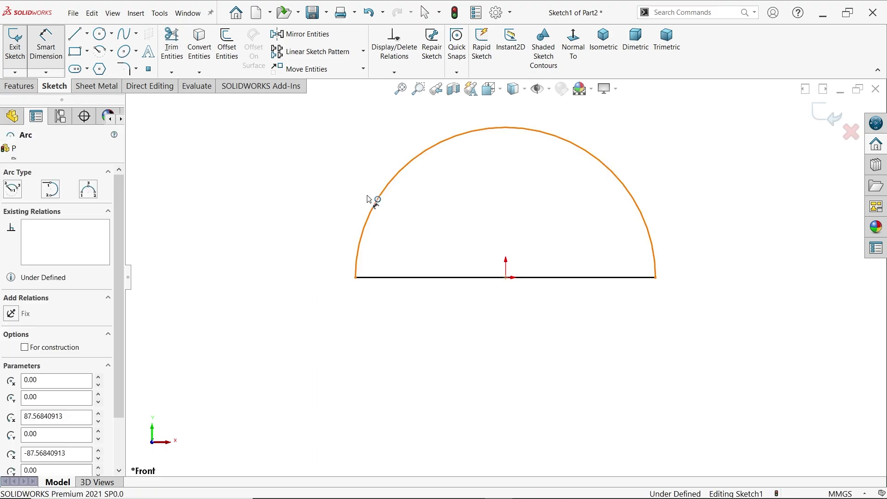
click(345, 180)
text(60)
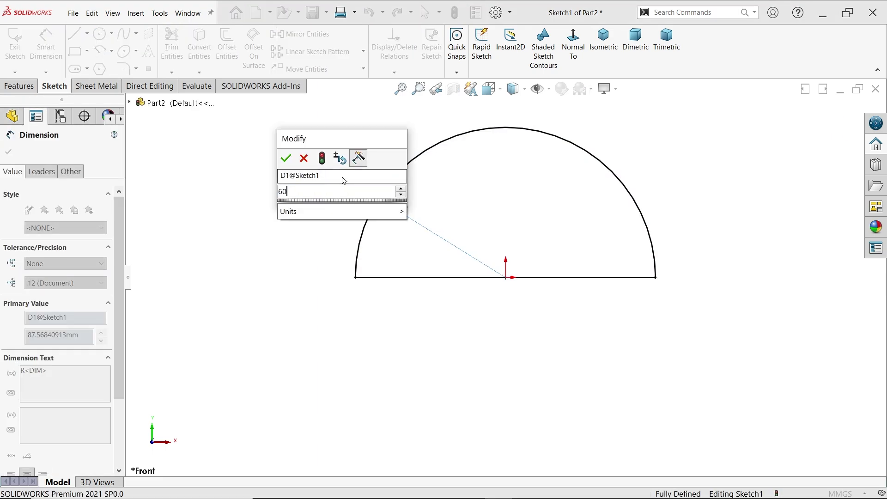
click(286, 158)
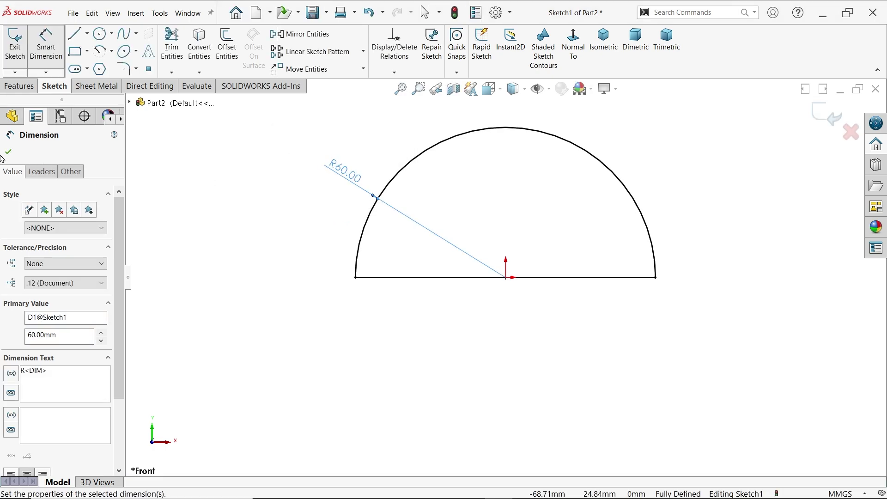
key(Escape)
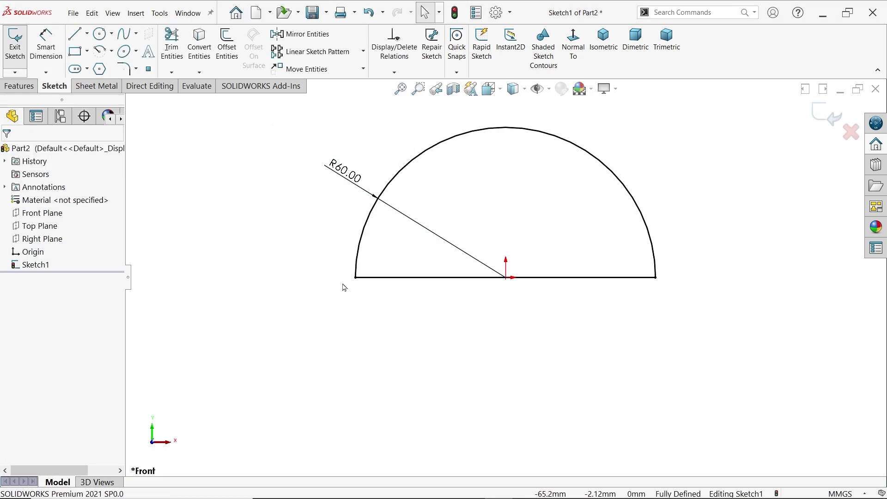
click(439, 278)
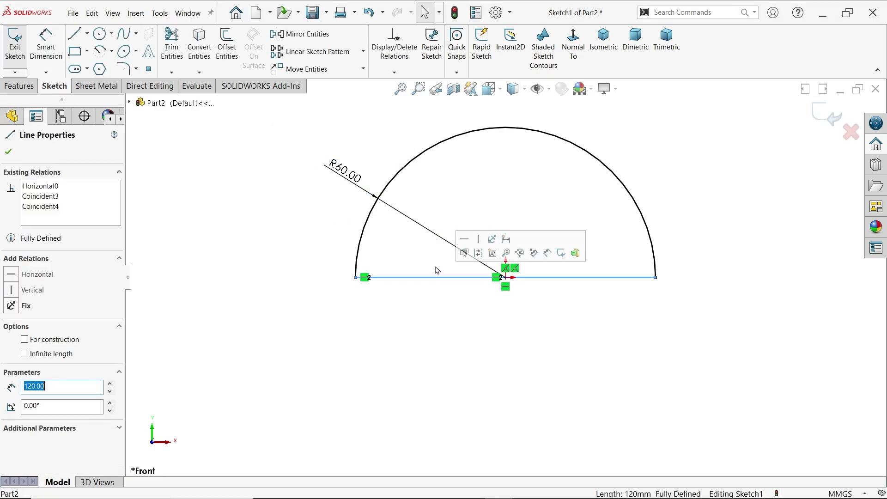
click(478, 253)
Begin a thin-feature Extruded Boss/Base of the arc, with the one-direction 10 mm wall reversed to the inside.
click(28, 89)
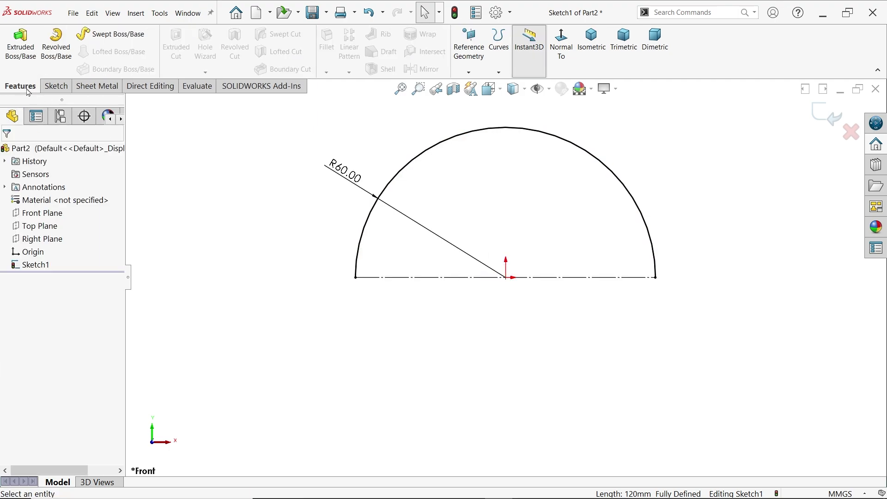
click(20, 44)
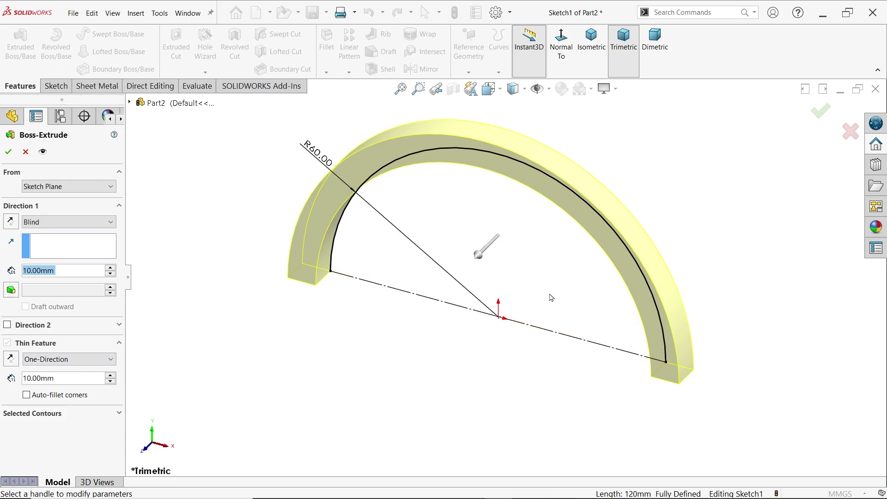
scroll(550, 297, down, 2)
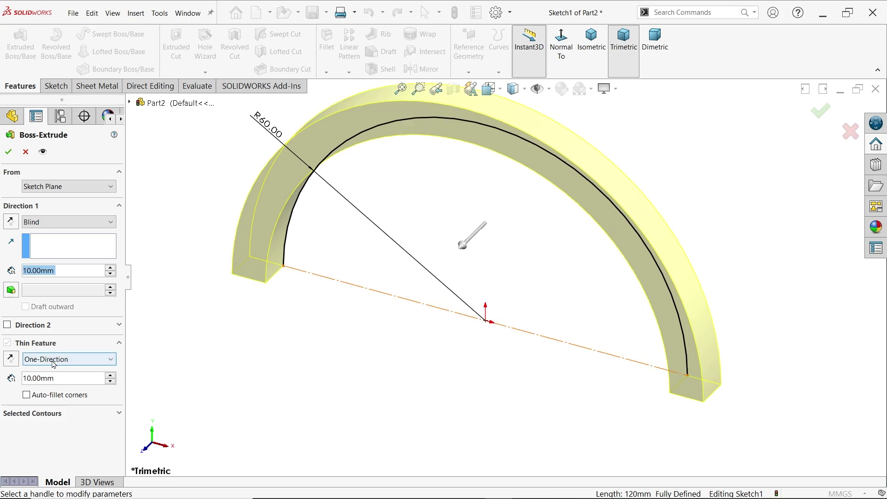
click(10, 360)
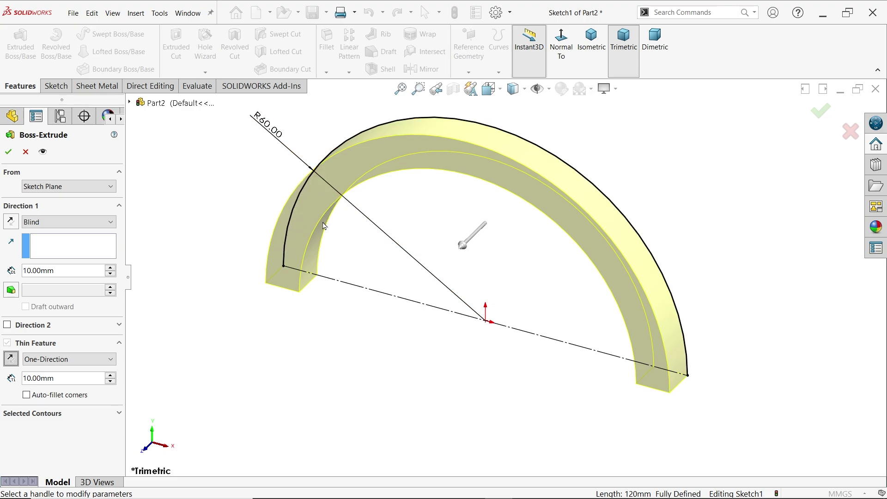
drag(69, 381, 22, 379)
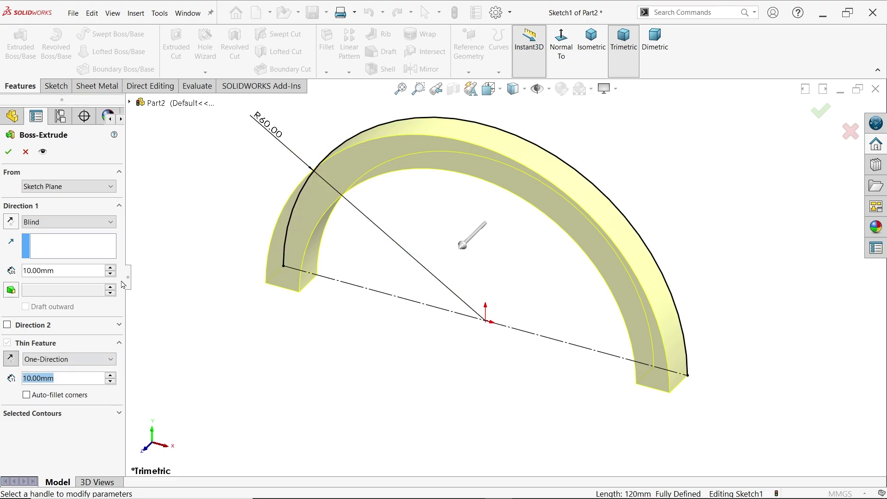
click(55, 378)
Extrude the half ring to a depth of 80 mm with the Mid Plane end condition.
drag(63, 268, 4, 267)
text(80)
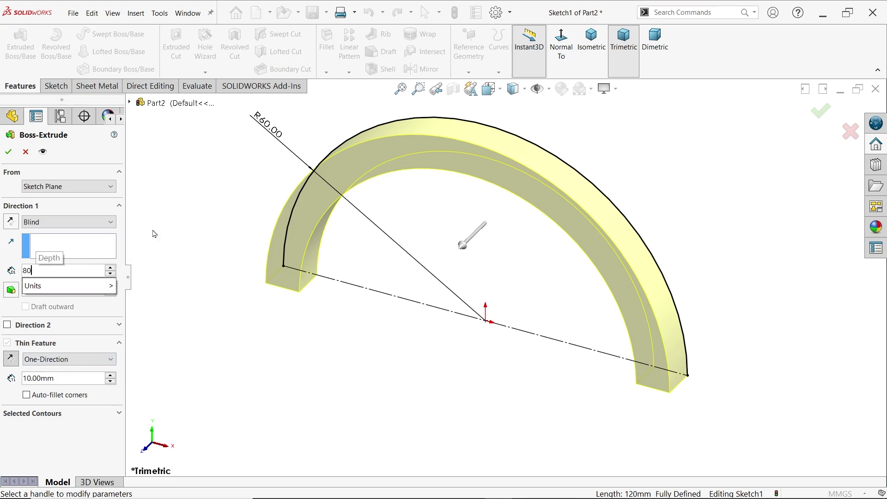
key(Return)
click(37, 222)
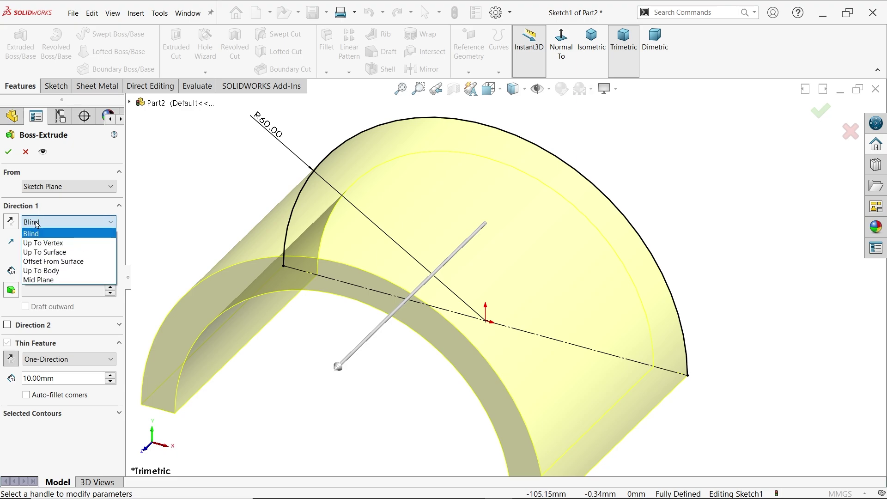
click(46, 280)
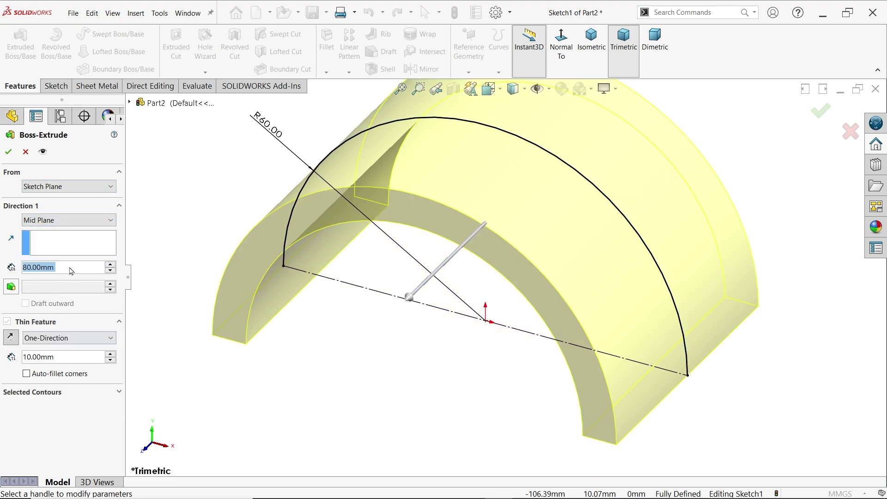
click(9, 153)
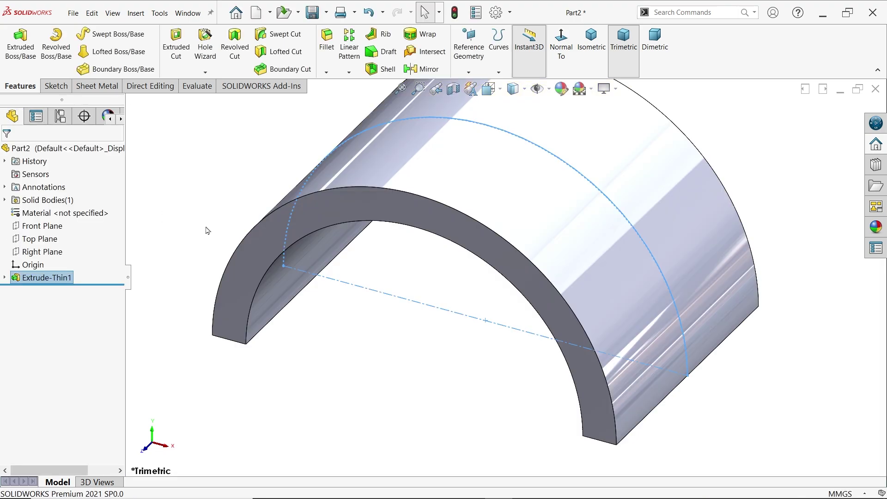
Measure the radius of the half ring's inner front edge.
click(192, 89)
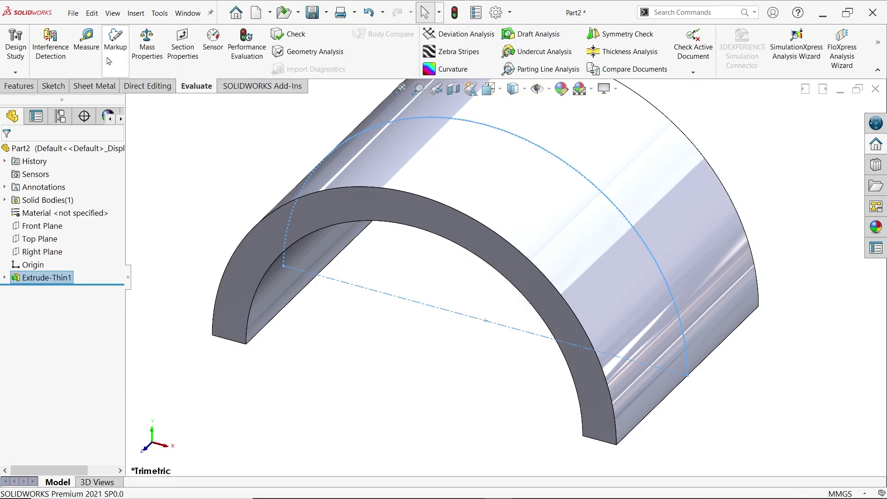
click(85, 41)
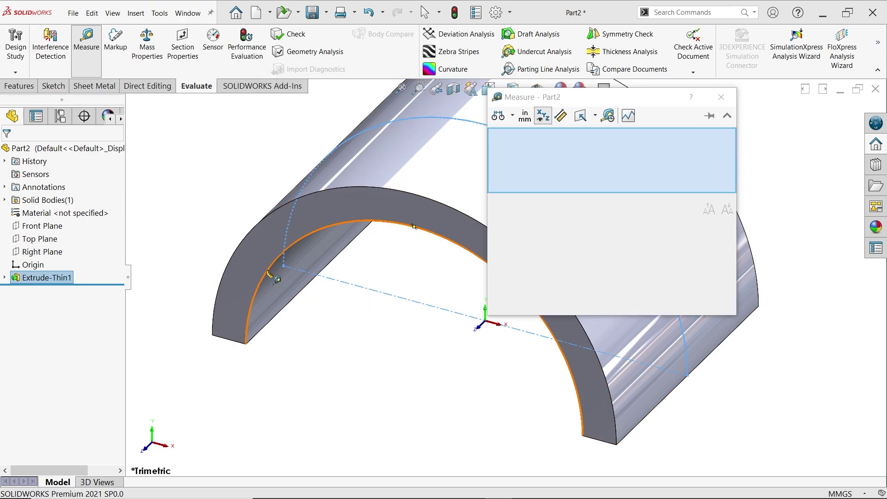
click(267, 269)
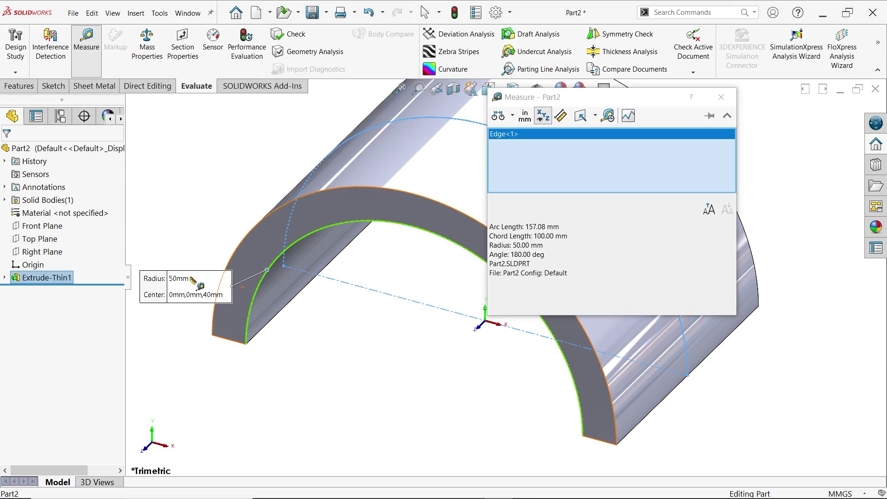
click(722, 96)
Switch to the Exercise 166 drawing and examine the side cylinder's diameters, length and distance from the half ring's centre.
key(alt+Tab)
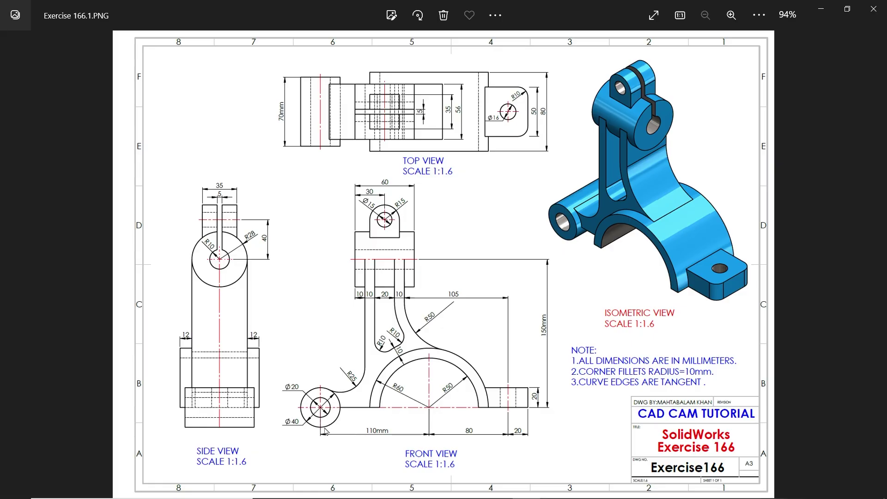
scroll(326, 432, up, 3)
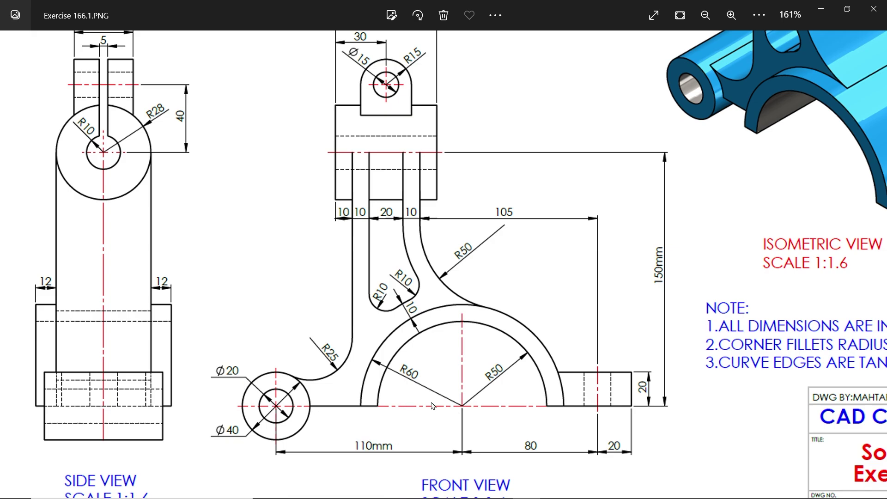
scroll(416, 226, up, 5)
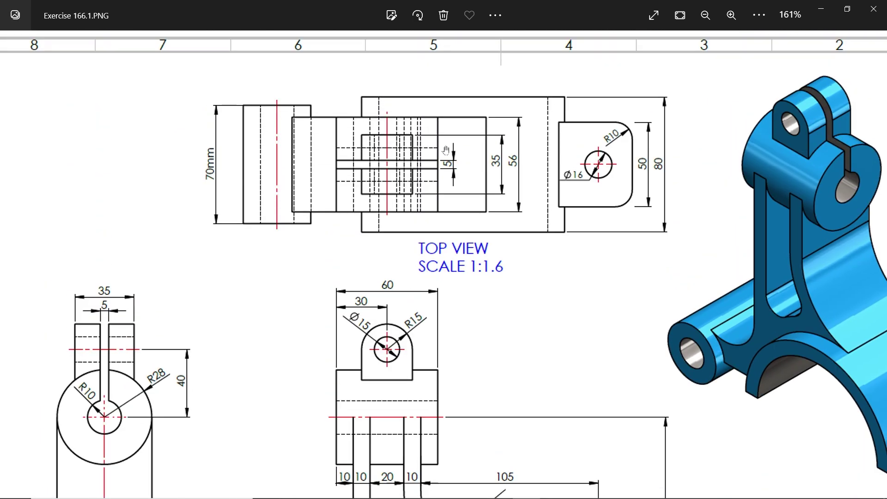
scroll(453, 284, down, 5)
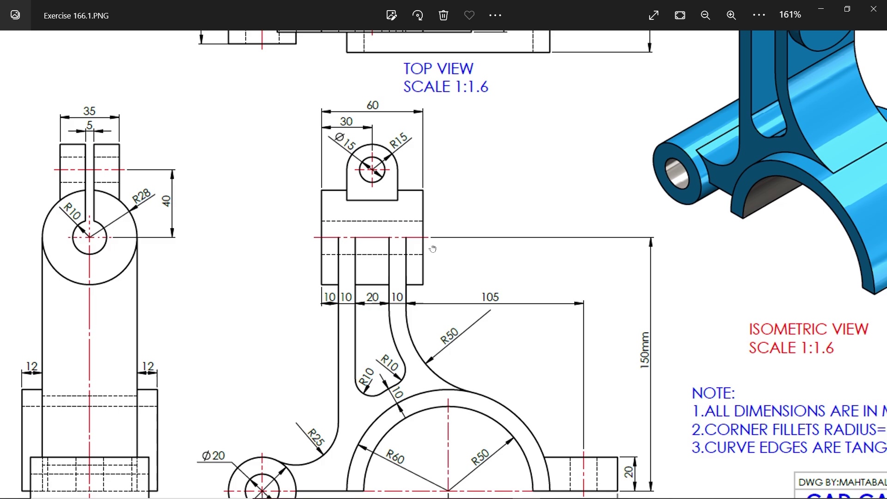
click(821, 9)
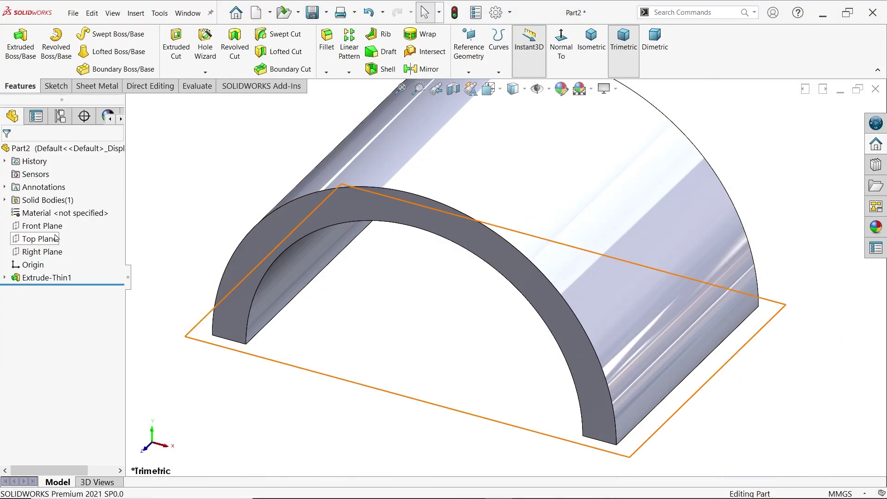
Sketch a circle about 68 mm in diameter on the Front Plane, left of the half ring and about 136 mm from the origin.
click(43, 225)
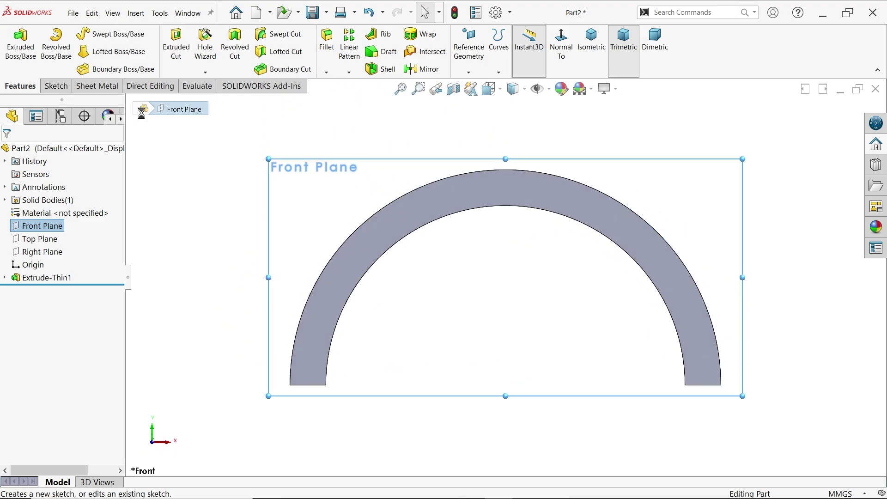
click(99, 33)
key(z)
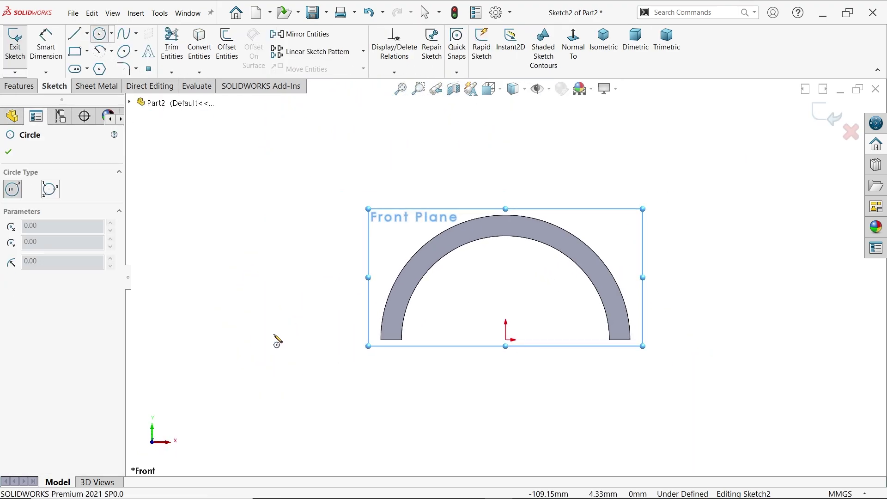
click(222, 339)
click(244, 279)
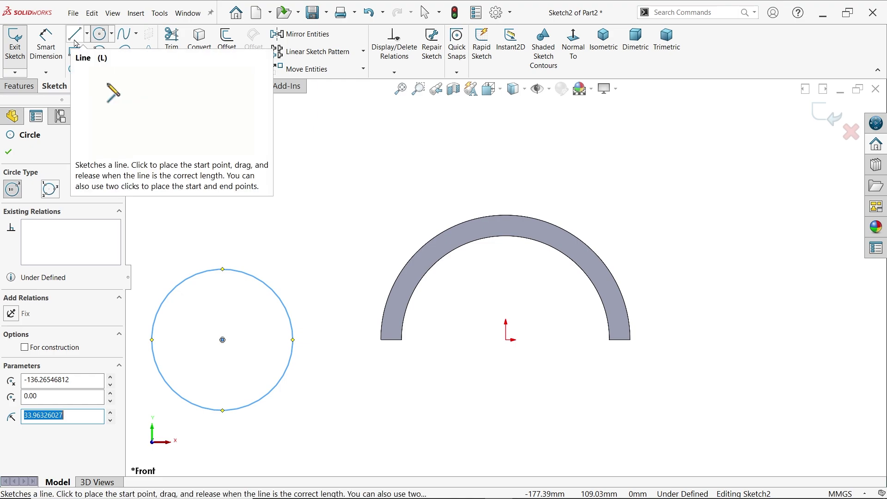
Dimension the circle's diameter as 40 mm.
click(46, 40)
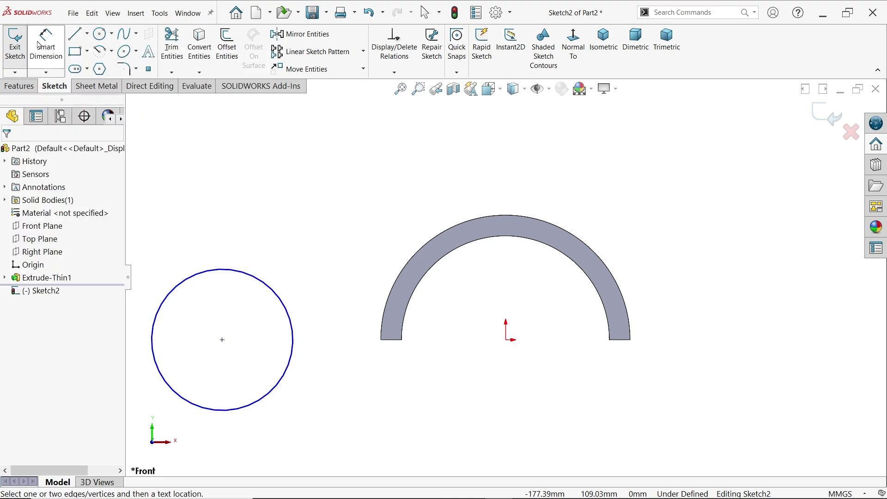
click(189, 277)
click(215, 220)
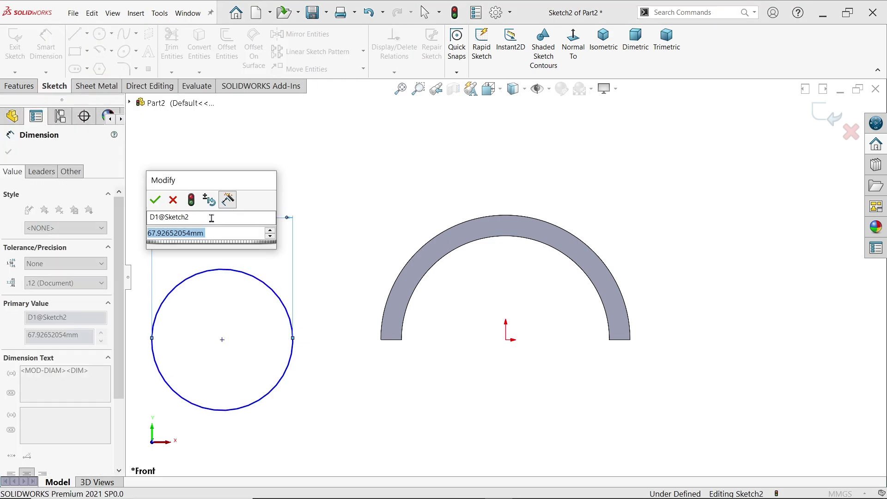
text(40)
key(Return)
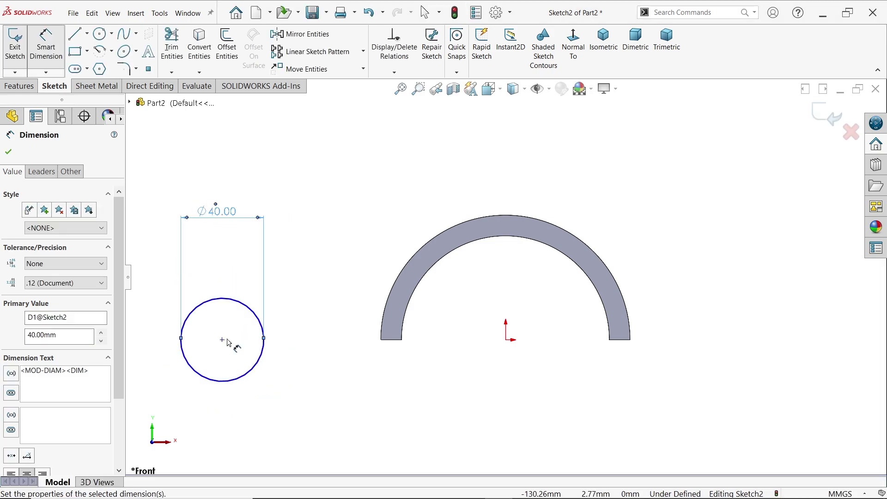
Dimension the horizontal distance from the circle's centre to the origin as 110 mm.
click(223, 341)
click(506, 340)
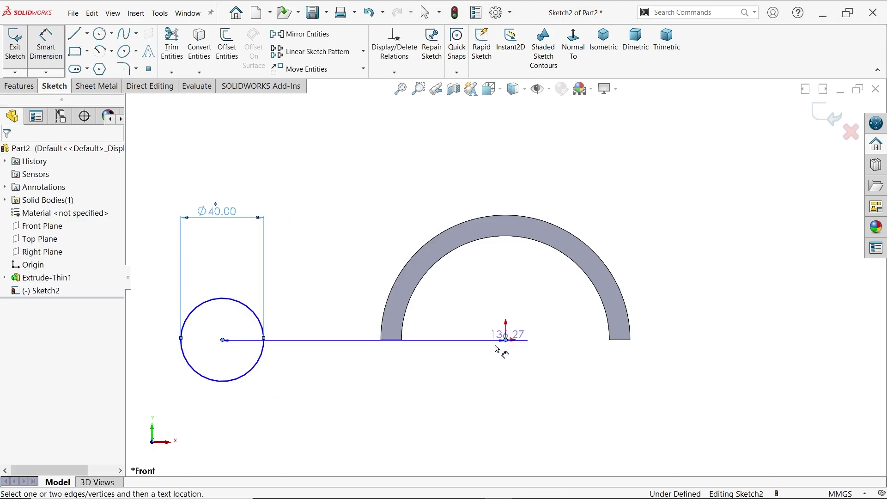
click(370, 389)
text(110)
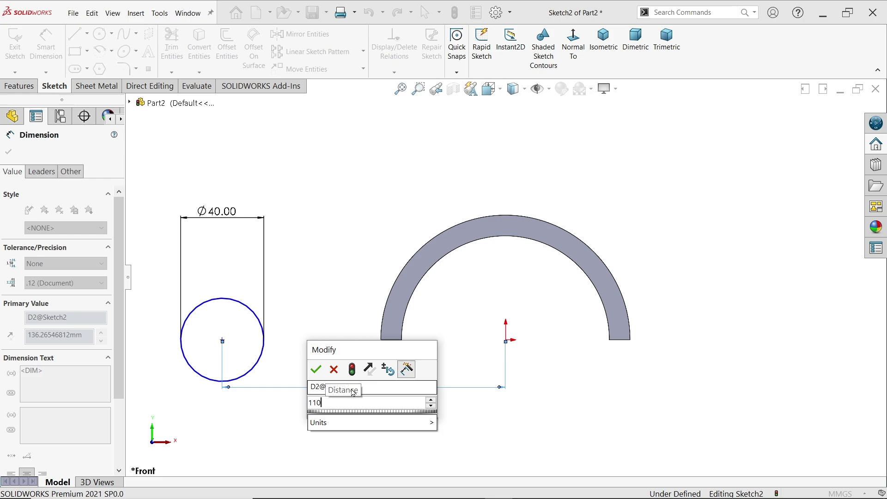
click(316, 369)
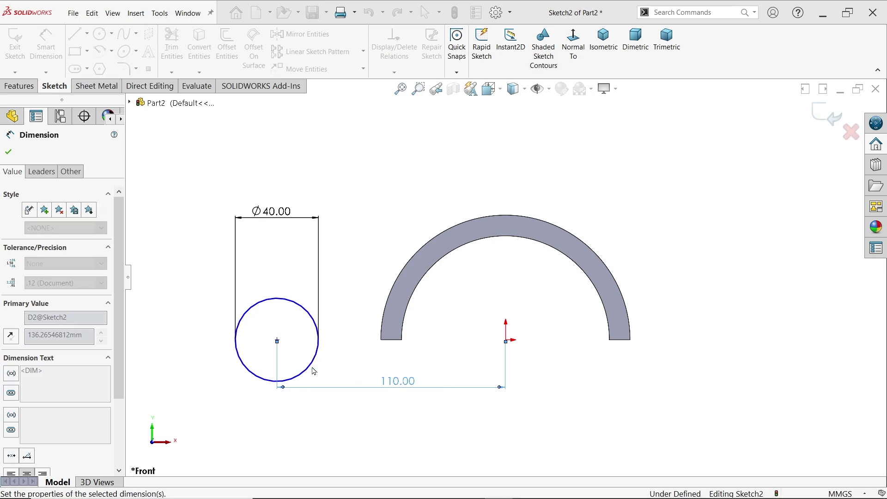
click(8, 151)
key(Escape)
Add a Horizontal relation between the origin and the circle's centre point.
scroll(293, 369, down, 3)
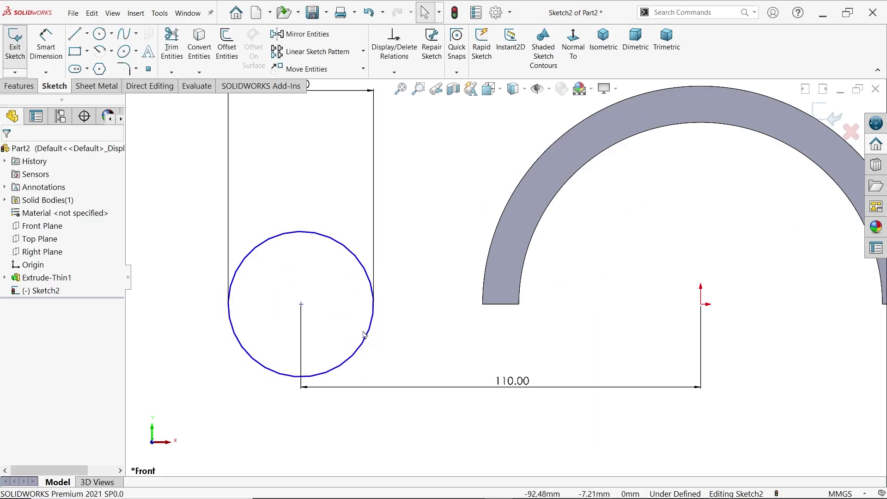
click(702, 305)
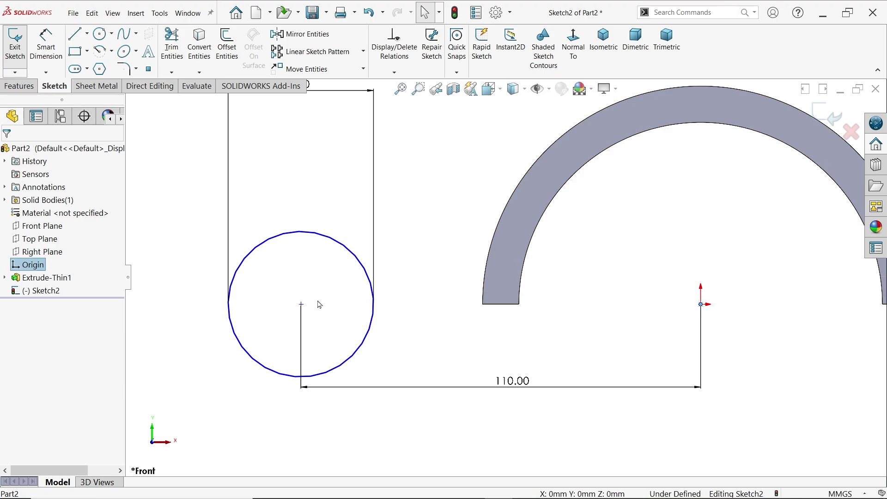
ctrl+click(301, 305)
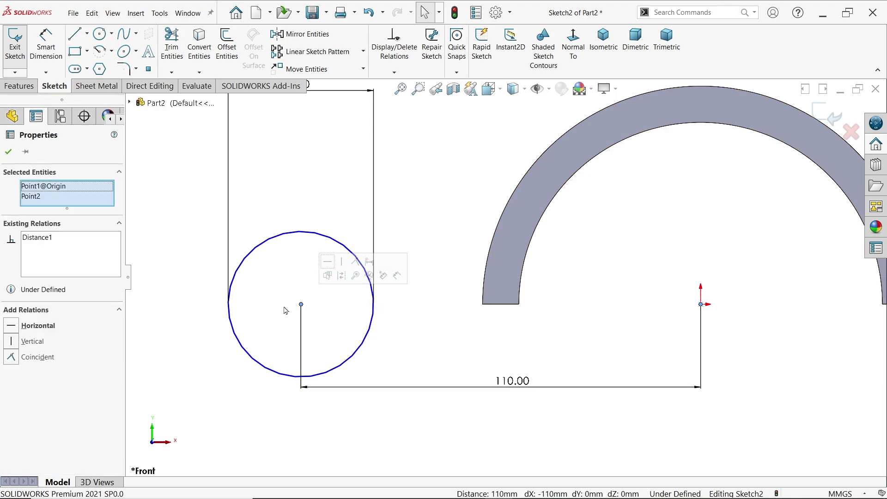
click(16, 327)
scroll(693, 281, up, 3)
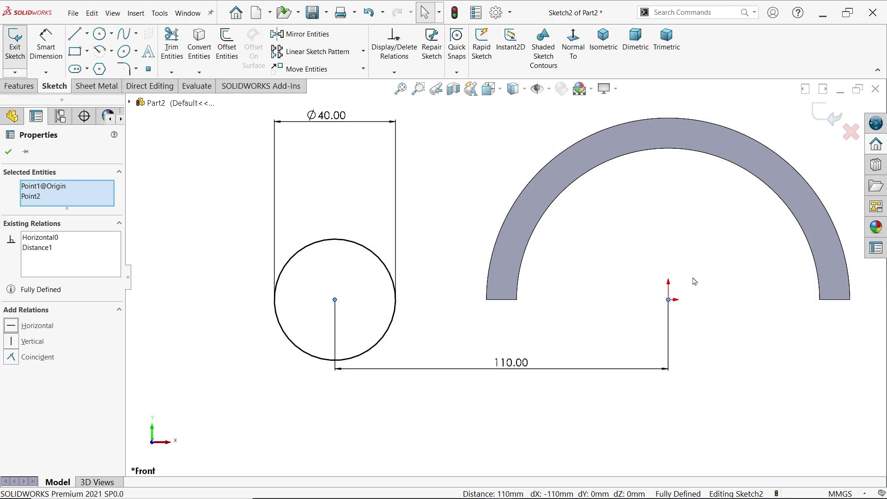
Begin a thin-feature Extruded Boss/Base of the circle, with the one-direction 10 mm wall reversed to the inside.
click(19, 86)
click(22, 46)
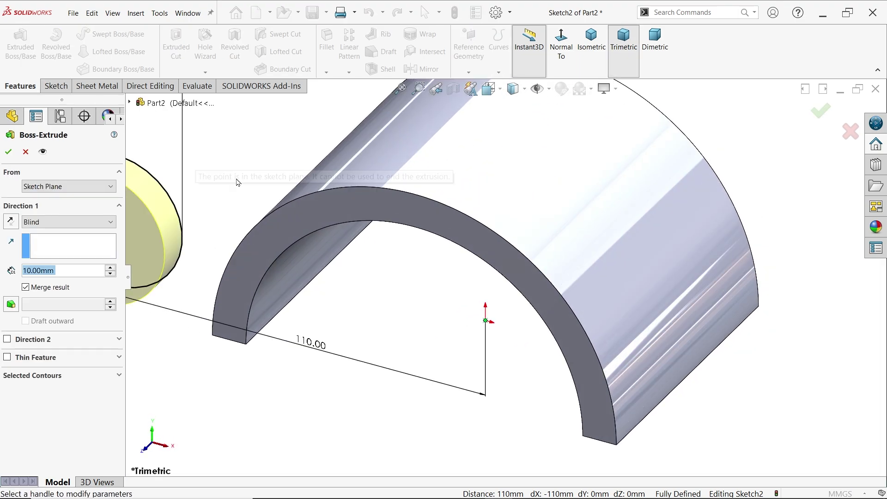
scroll(245, 248, down, 2)
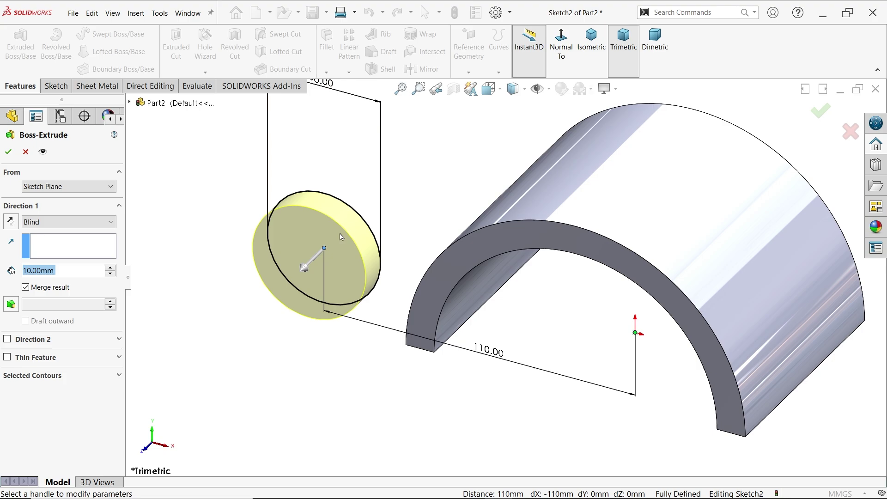
click(8, 358)
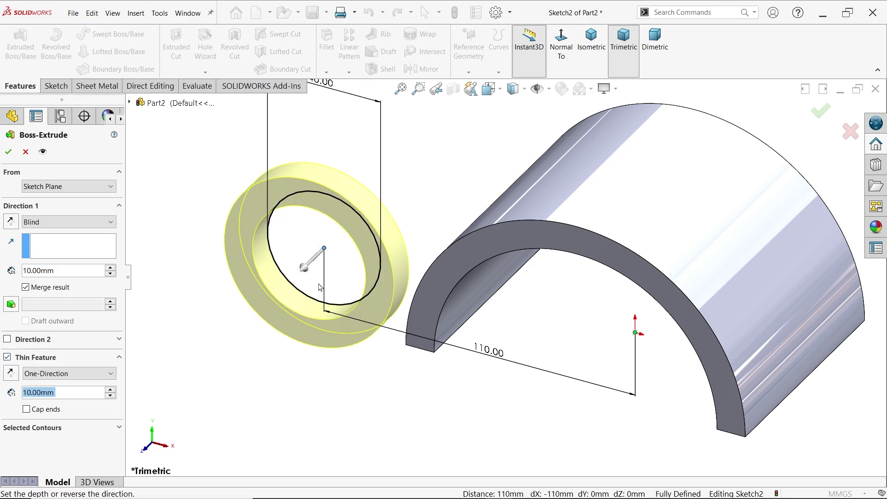
scroll(259, 296, down, 2)
click(10, 373)
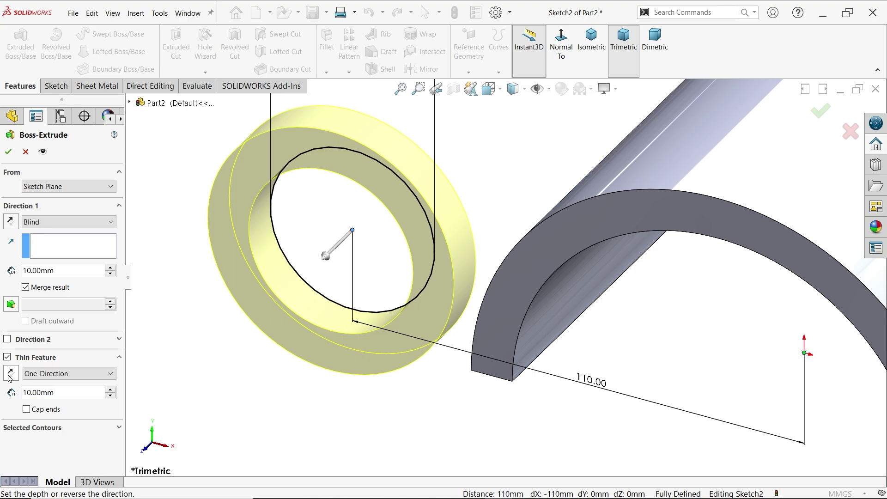
click(47, 374)
click(47, 375)
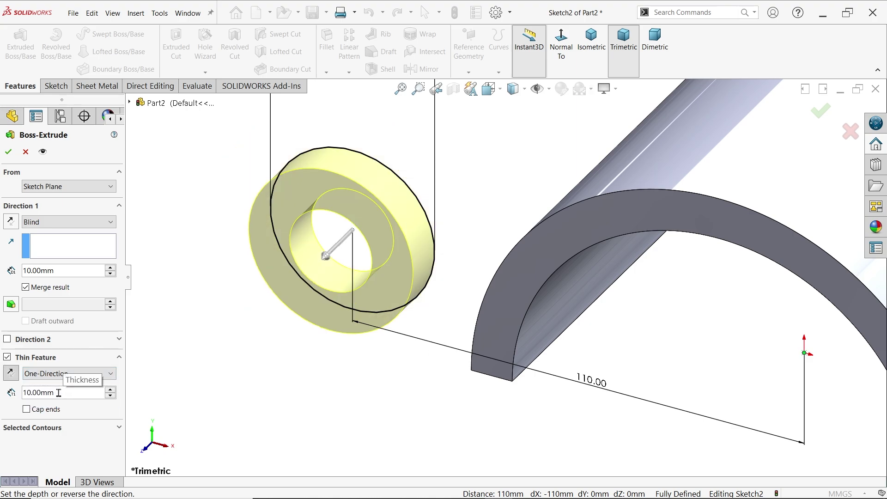
drag(59, 393, 20, 390)
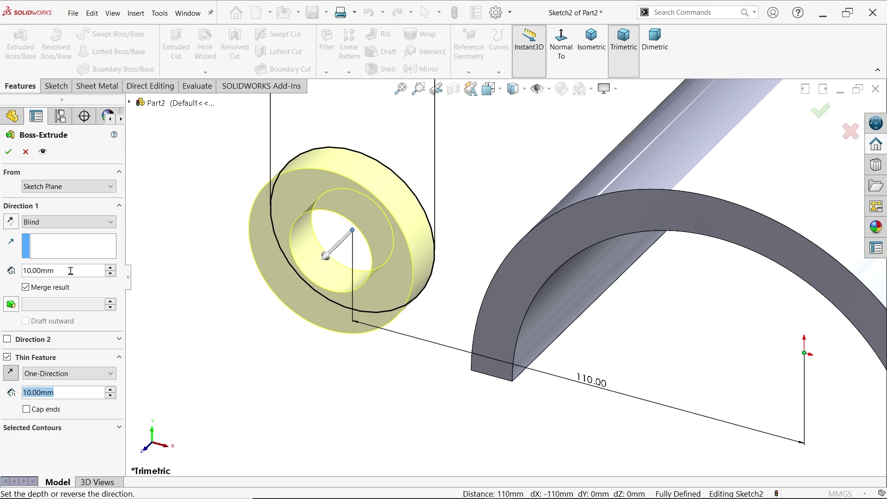
Extrude the hollow cylinder to a depth of 70 mm with the Mid Plane end condition.
drag(71, 270, 1, 269)
click(63, 222)
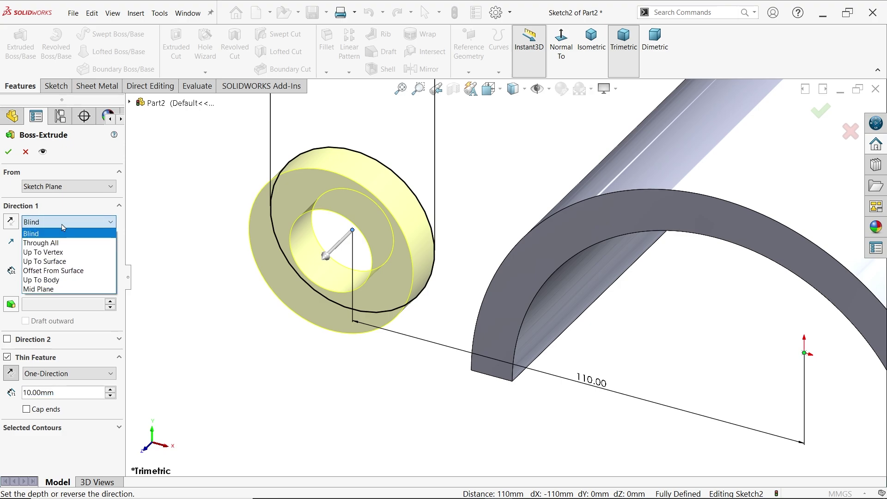
click(52, 289)
text(70)
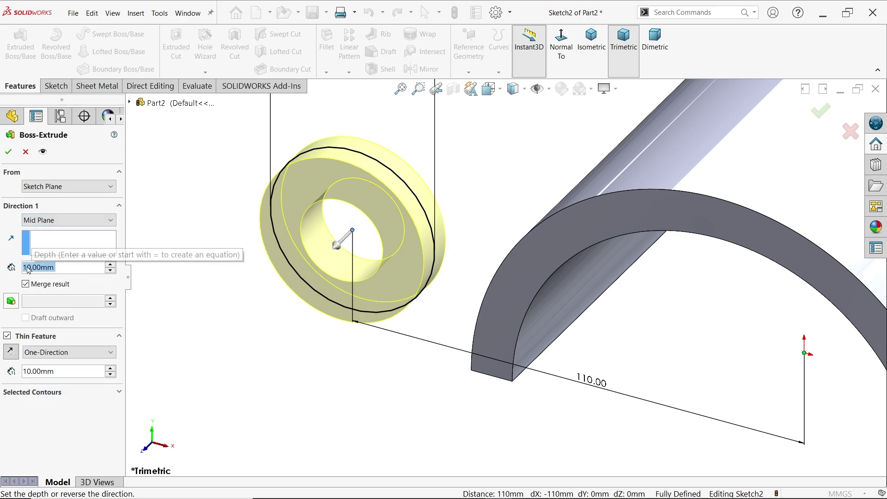
key(Return)
key(f)
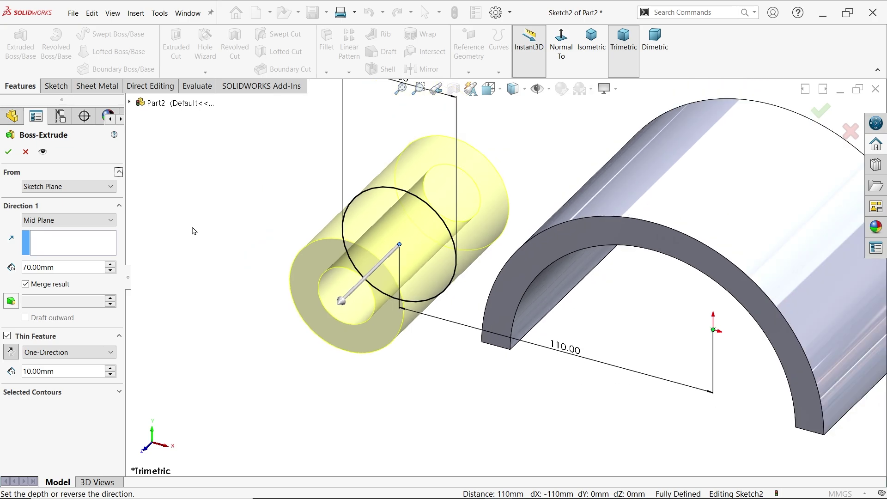
click(8, 151)
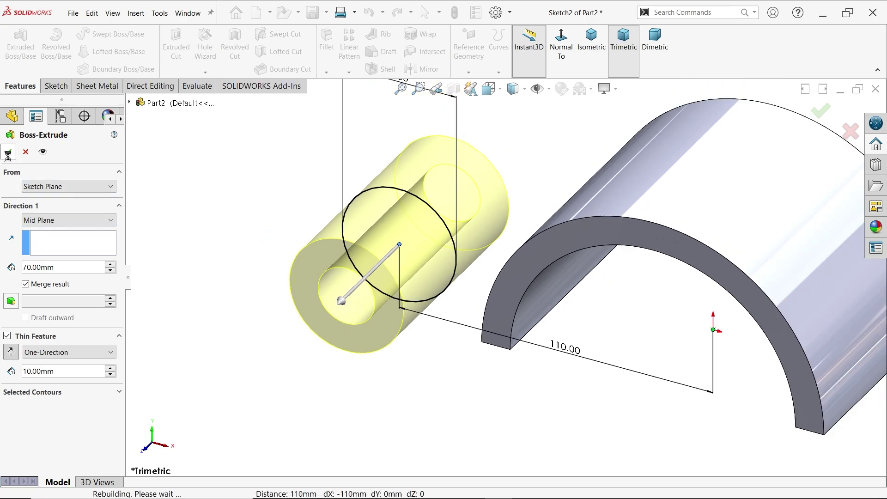
Measure the diameter of the hollow cylinder's inner front edge.
click(197, 86)
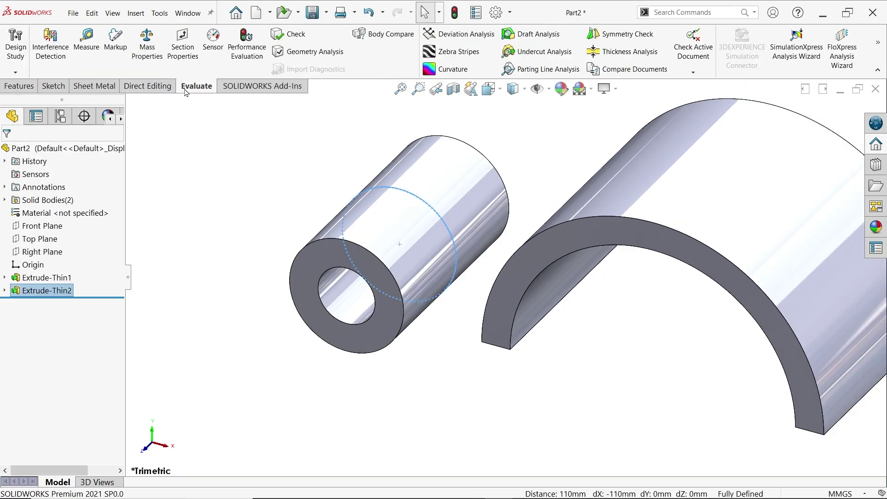
click(86, 46)
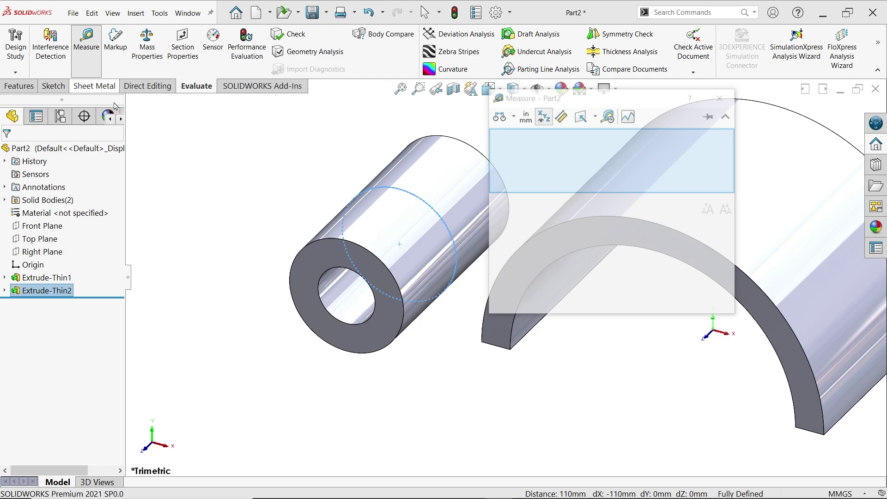
click(318, 292)
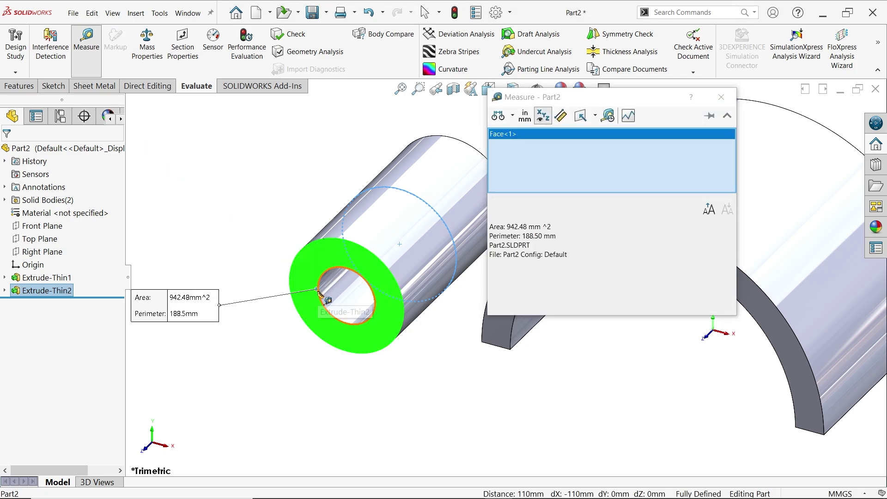
right_click(571, 154)
click(596, 160)
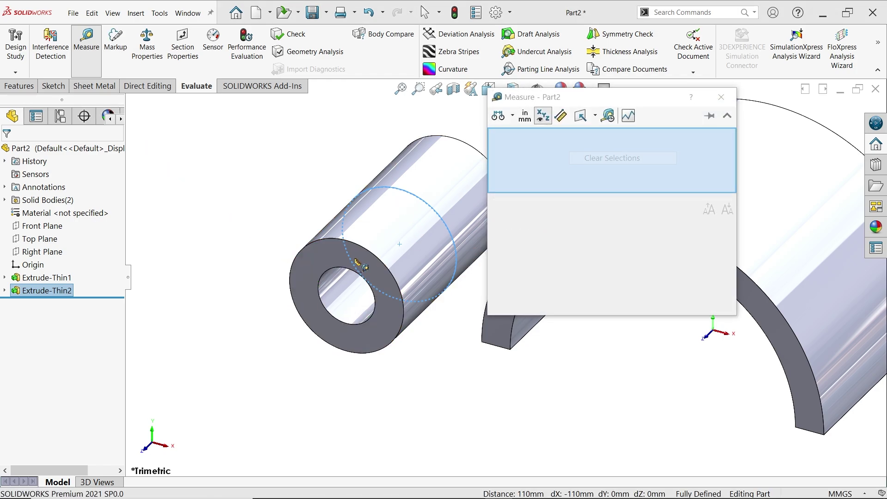
click(339, 266)
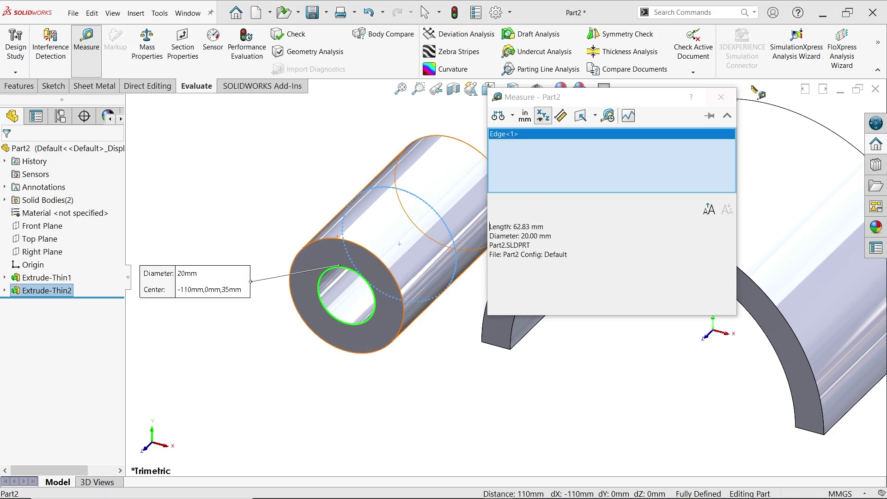
click(721, 96)
click(18, 86)
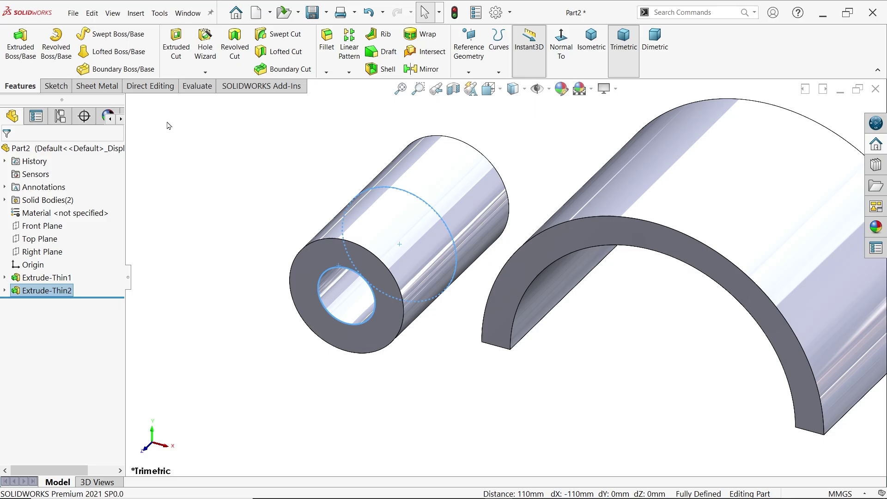
Switch to the Exercise 166 drawing and examine the side lug's dimensions in the front and top views.
key(alt+Tab)
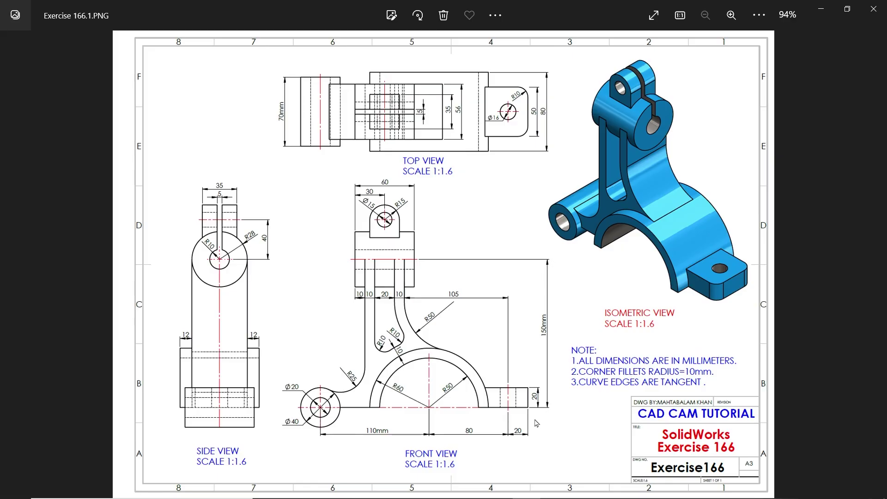
scroll(536, 423, up, 5)
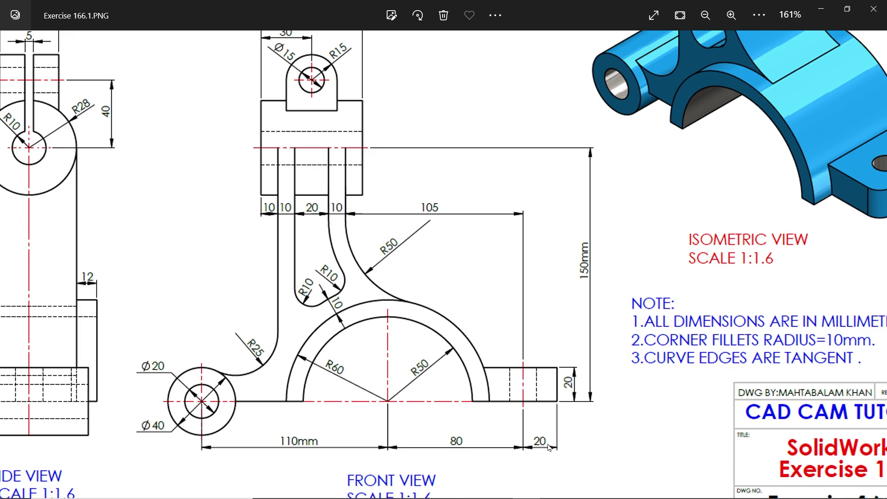
mouse_move(548, 222)
mouse_down()
mouse_move(536, 387)
mouse_move(567, 498)
mouse_up()
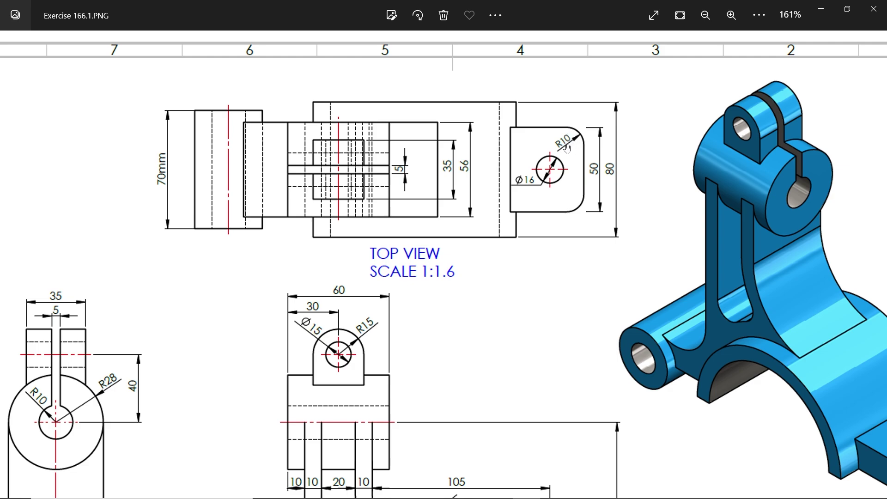
scroll(568, 251, down, 5)
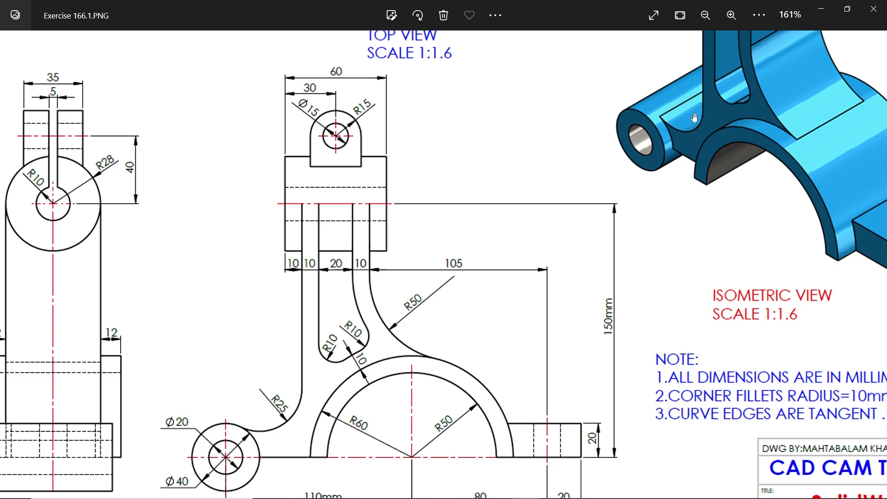
click(820, 15)
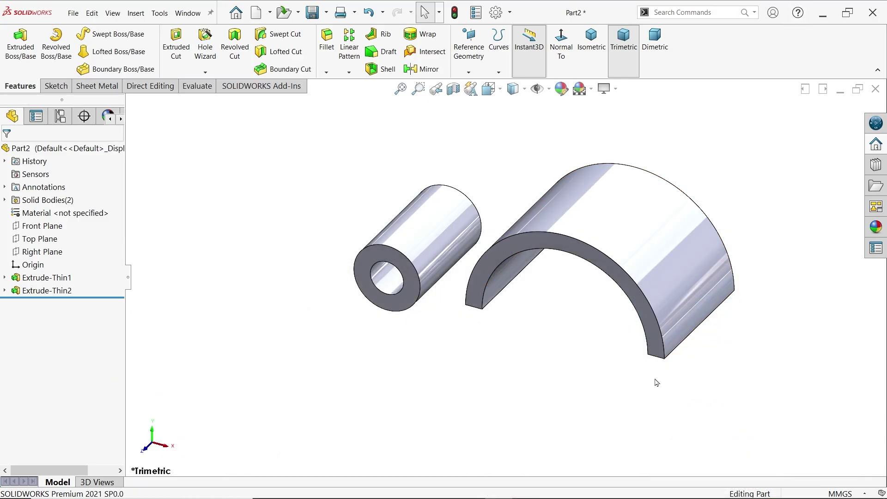
Start a sketch on the half ring's flat end face opposite the cylinder and draw a corner rectangle about 43 mm tall beside it.
middle_drag(654, 382, 676, 183)
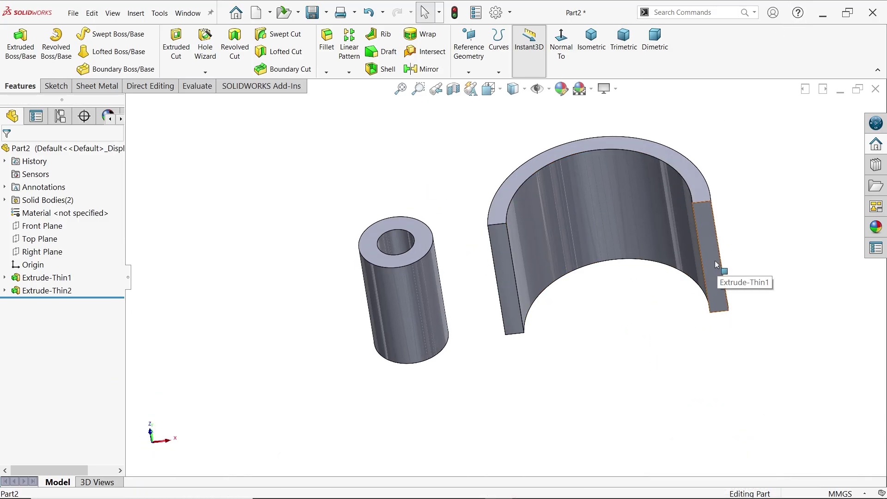
click(717, 276)
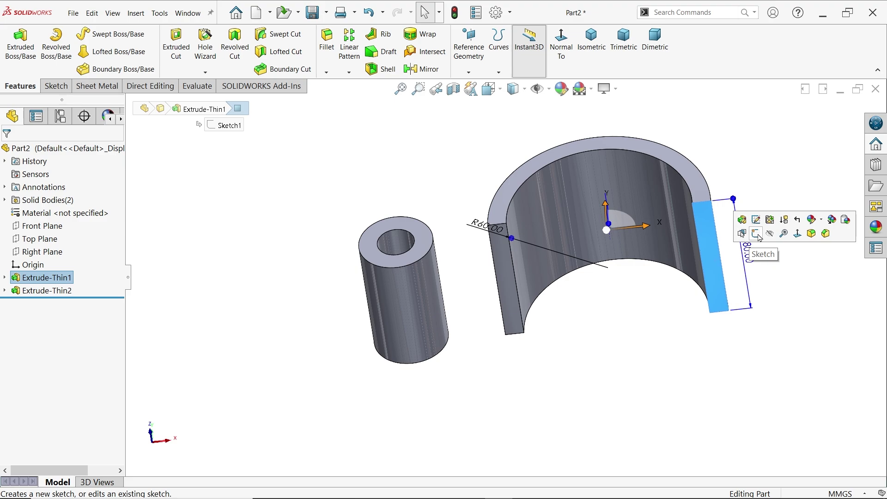
click(758, 236)
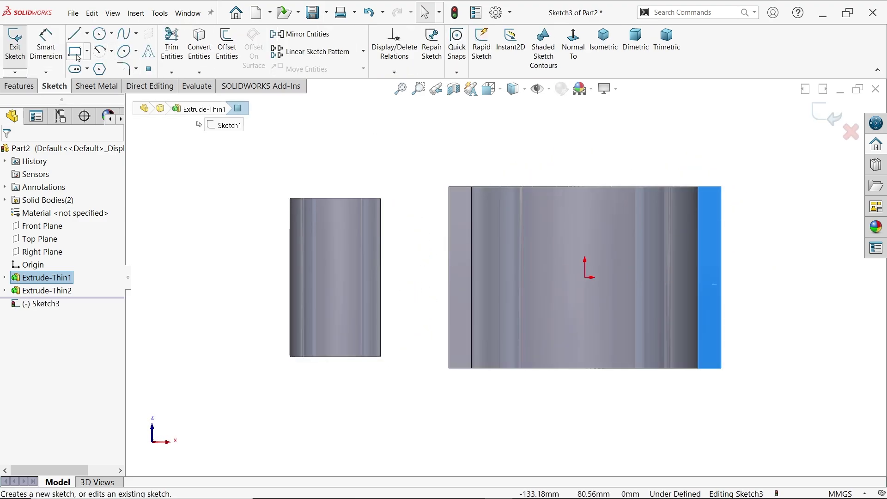
click(78, 53)
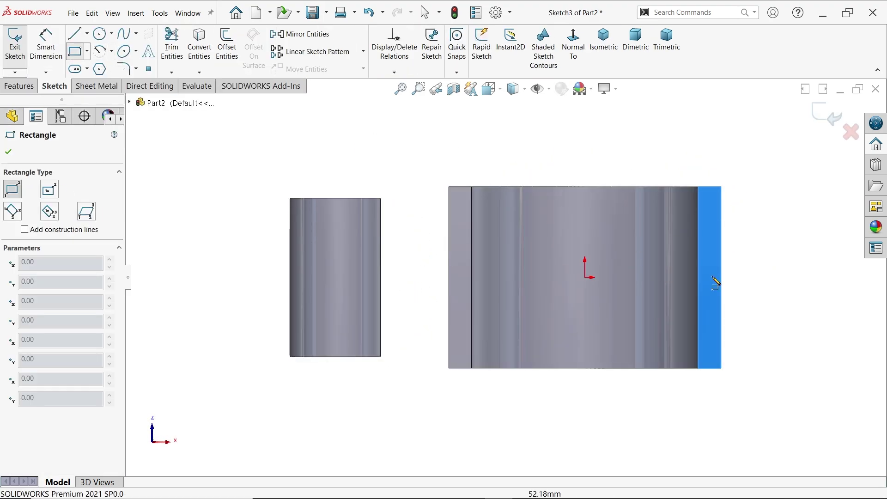
scroll(800, 297, down, 2)
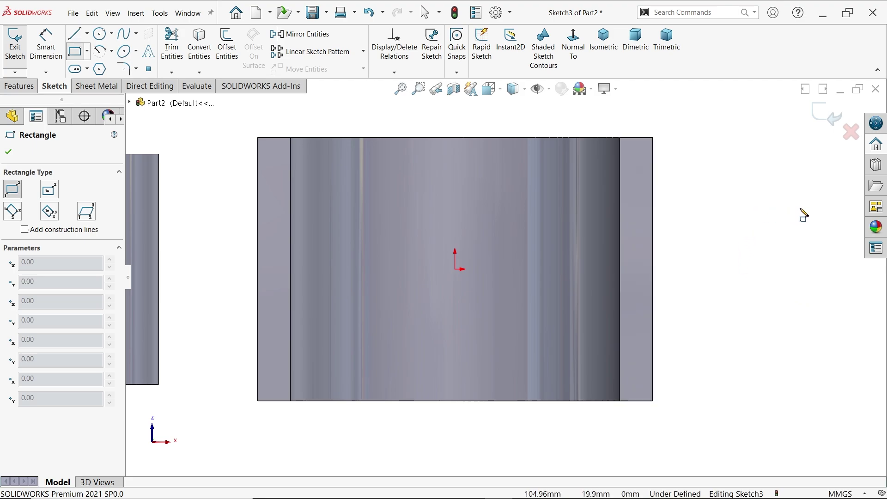
mouse_move(801, 204)
mouse_down()
mouse_move(697, 339)
mouse_move(682, 346)
mouse_up()
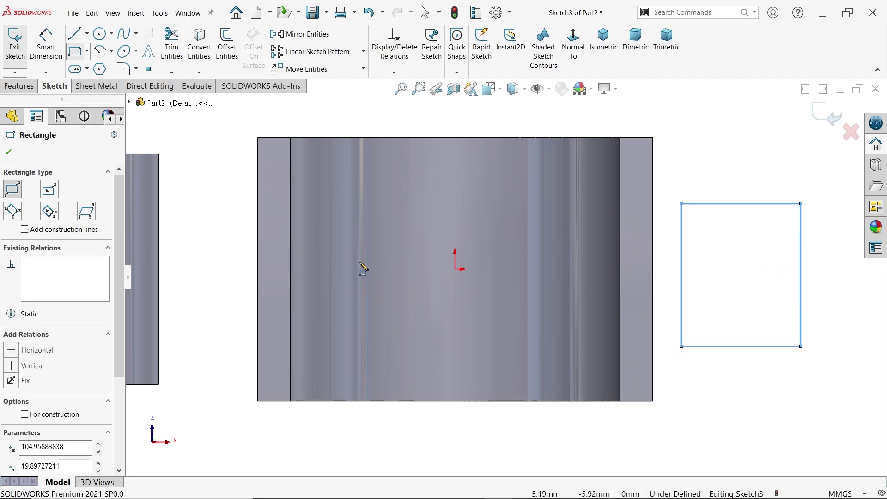
click(10, 154)
Move the rectangle's inner vertical side towards the origin and add Coincident and Midpoint relations between that side and the origin.
scroll(454, 301, up, 3)
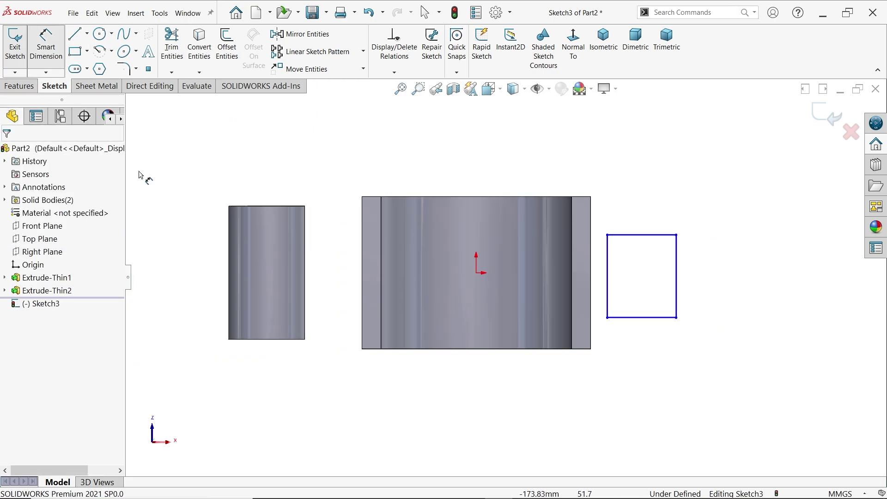
click(46, 44)
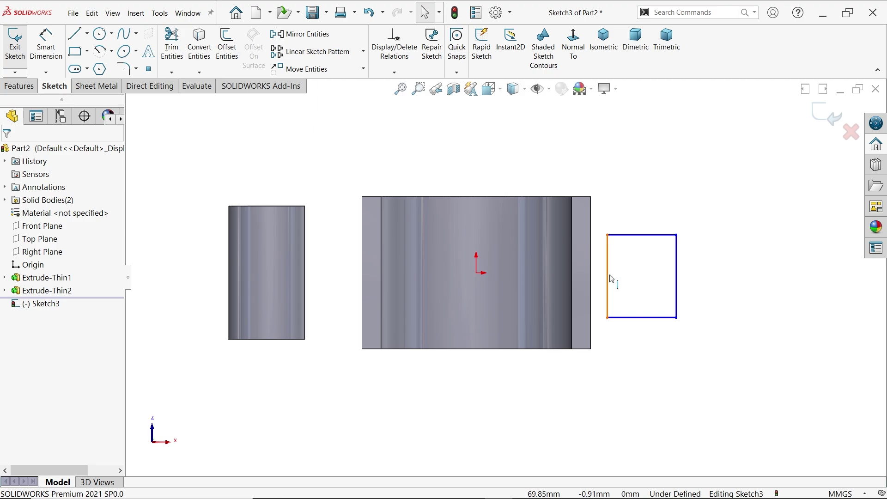
drag(607, 280, 481, 274)
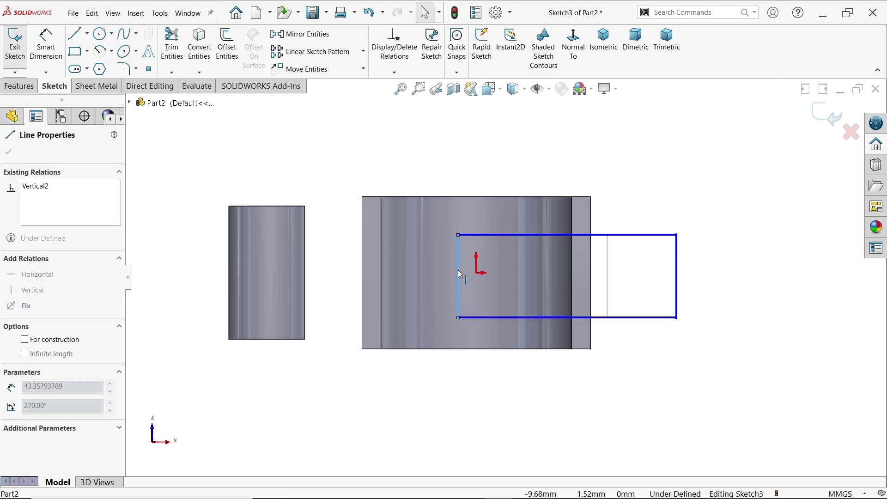
ctrl+click(477, 274)
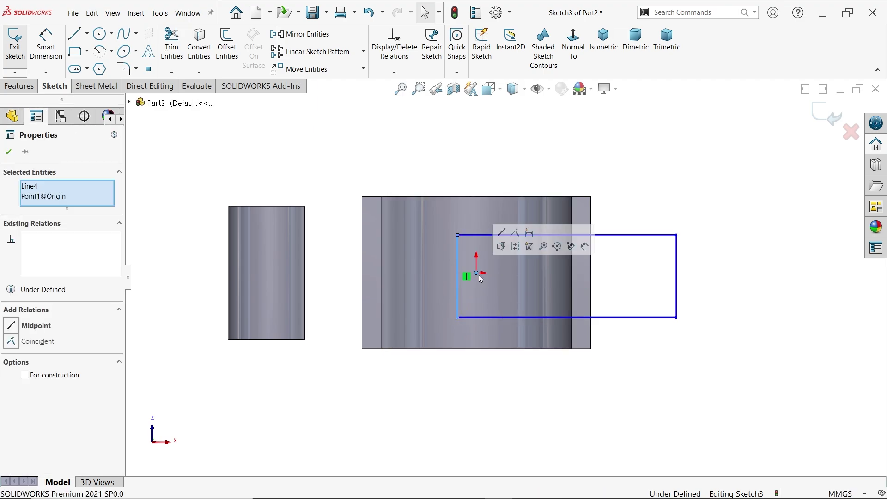
click(515, 232)
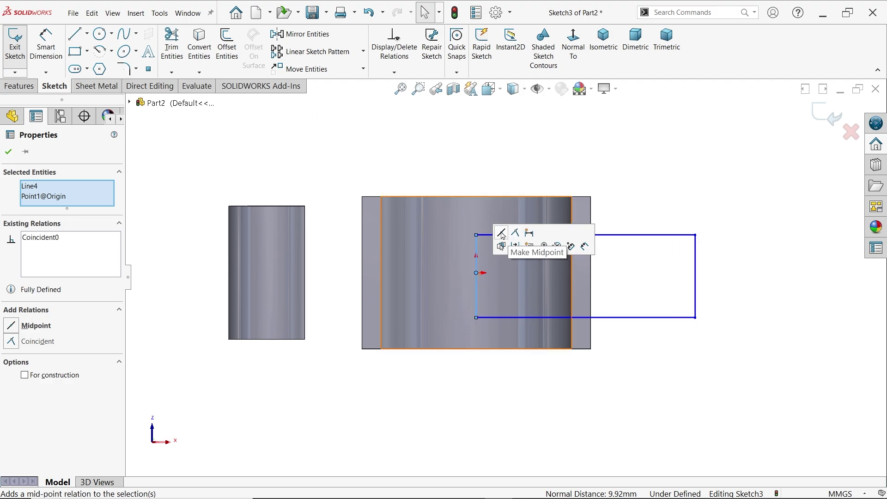
click(502, 233)
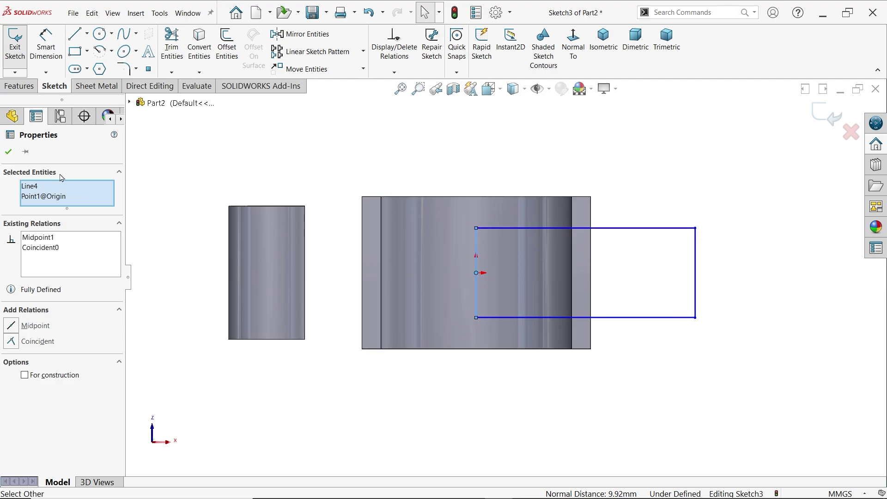
Dimension the rectangle's outer vertical side as 50 mm and its distance from the origin as 80+20 mm.
click(45, 44)
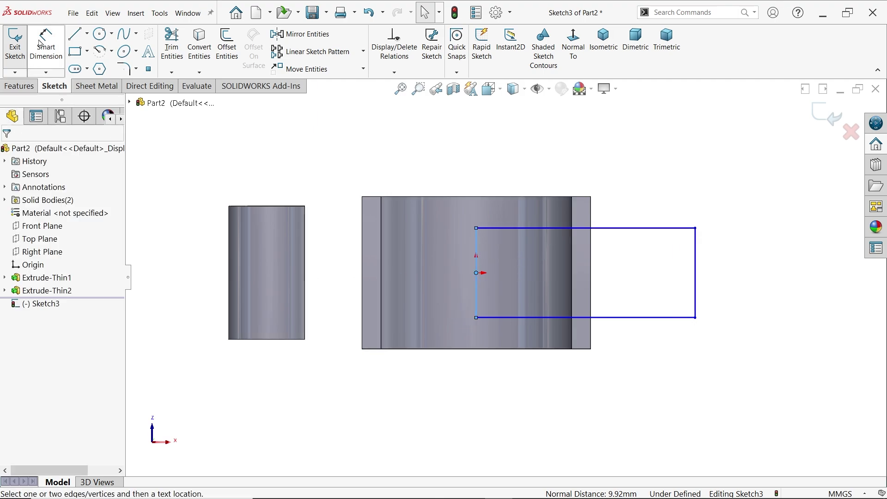
click(696, 283)
click(740, 276)
text(50)
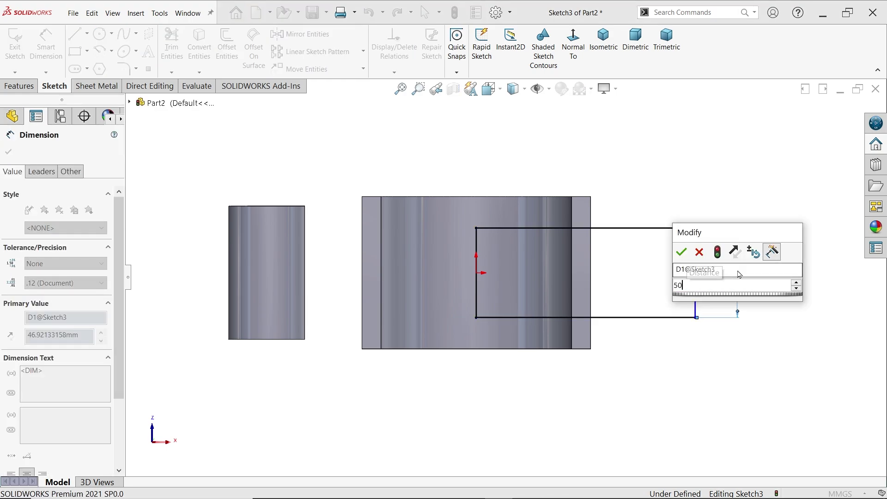
key(Return)
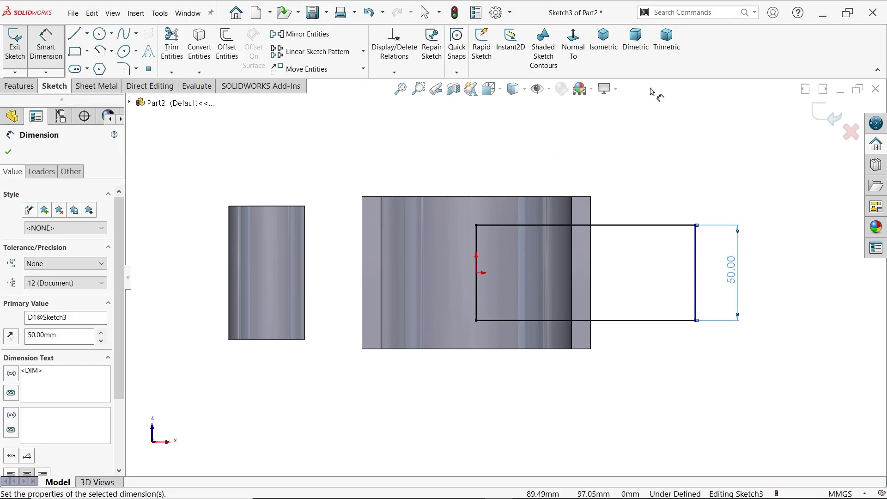
click(697, 262)
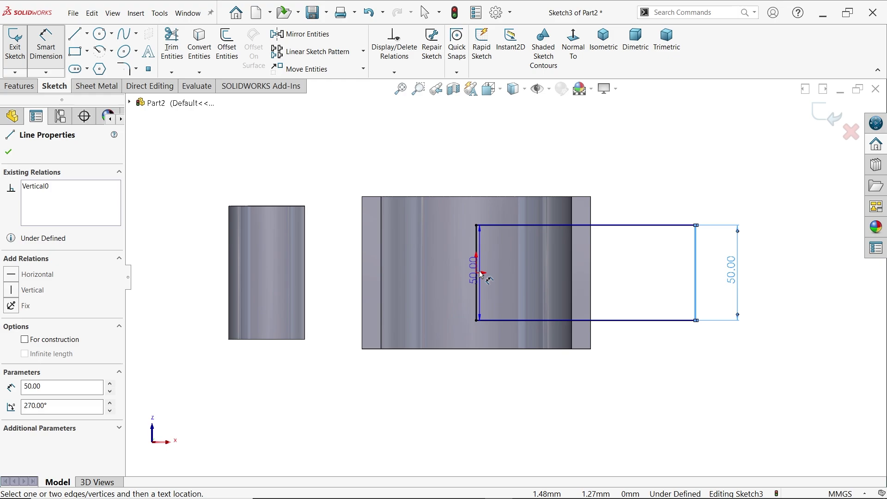
click(477, 275)
click(573, 379)
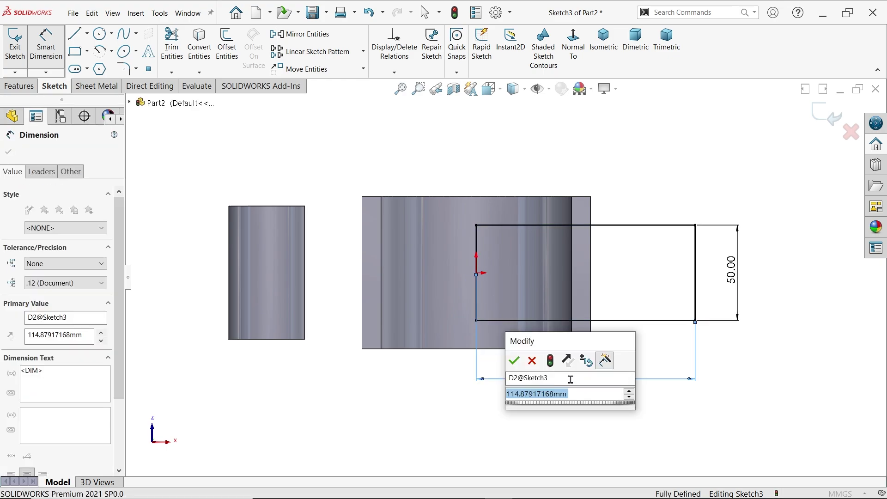
text(80+20)
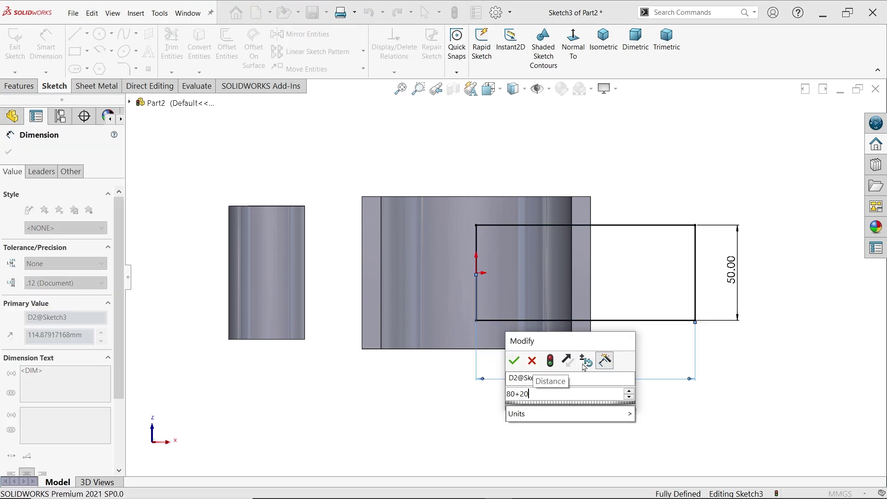
key(Escape)
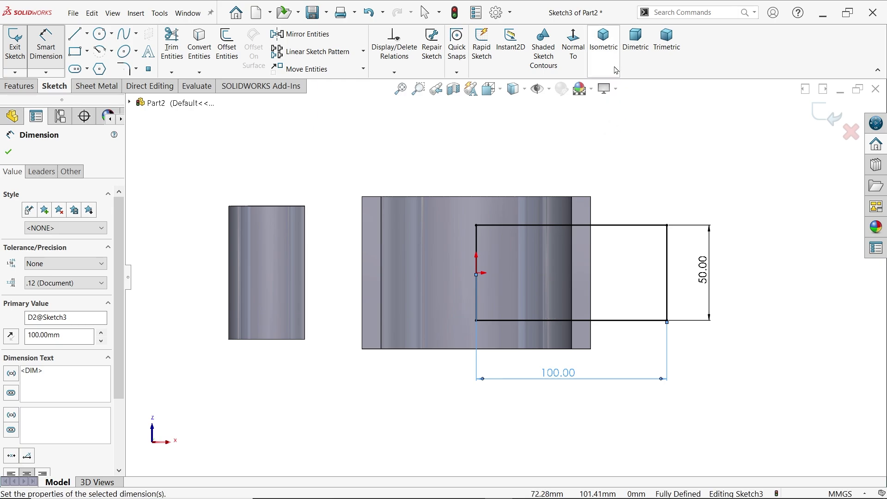
Extrude the rectangle as a 20 mm Blind boss, reversed to go upward and merged with the half ring.
click(615, 56)
scroll(494, 342, down, 3)
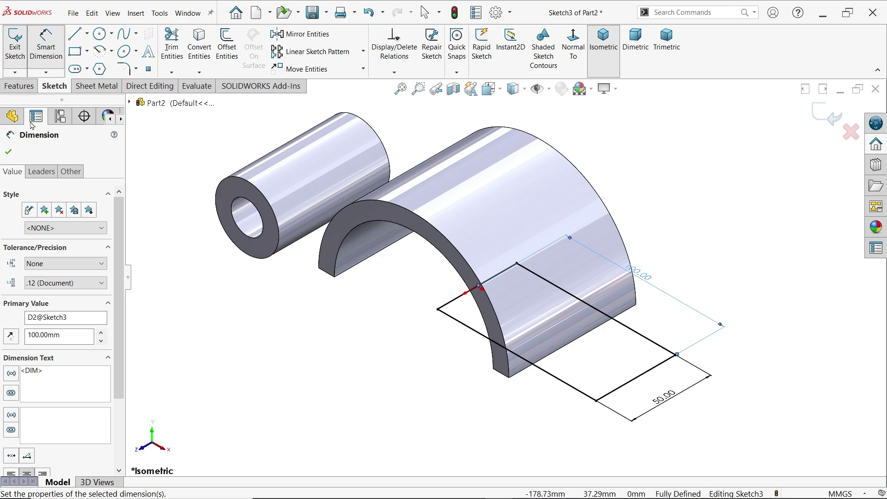
click(17, 86)
click(23, 50)
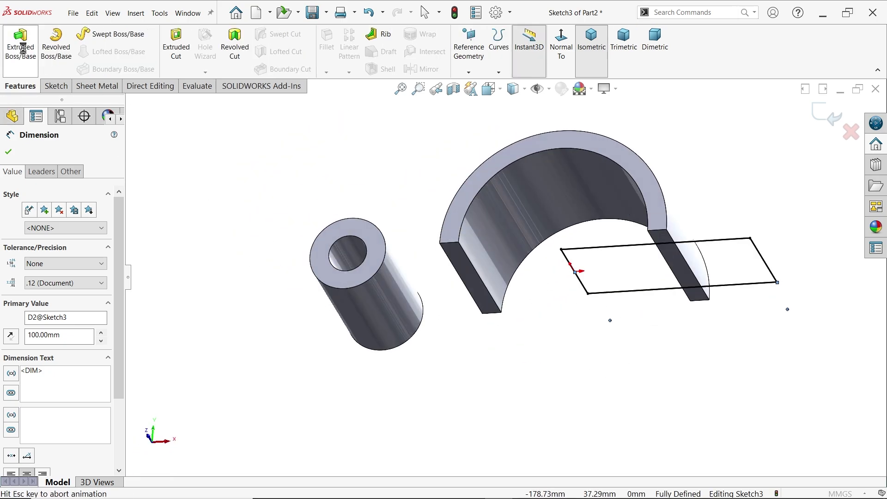
click(597, 52)
scroll(396, 339, down, 3)
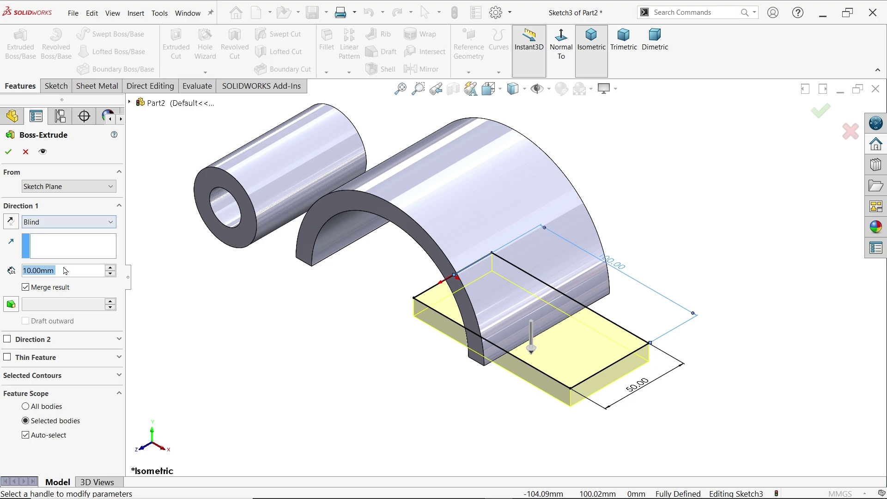
text(20)
key(Return)
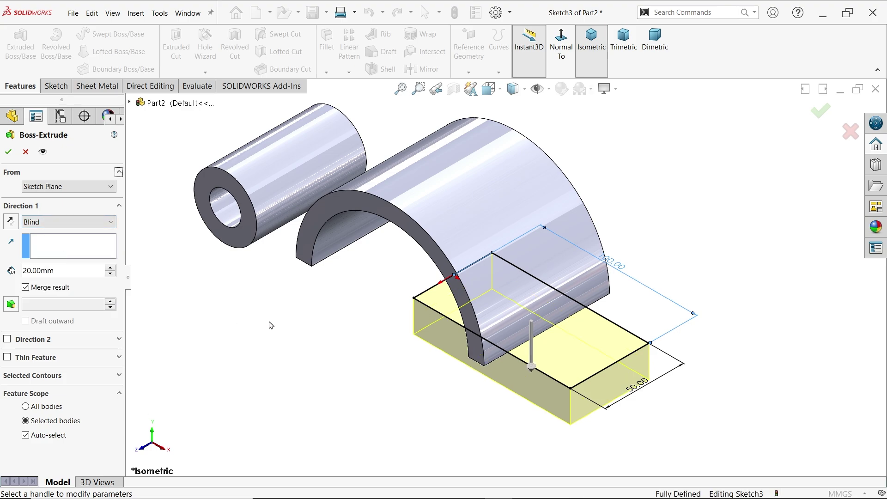
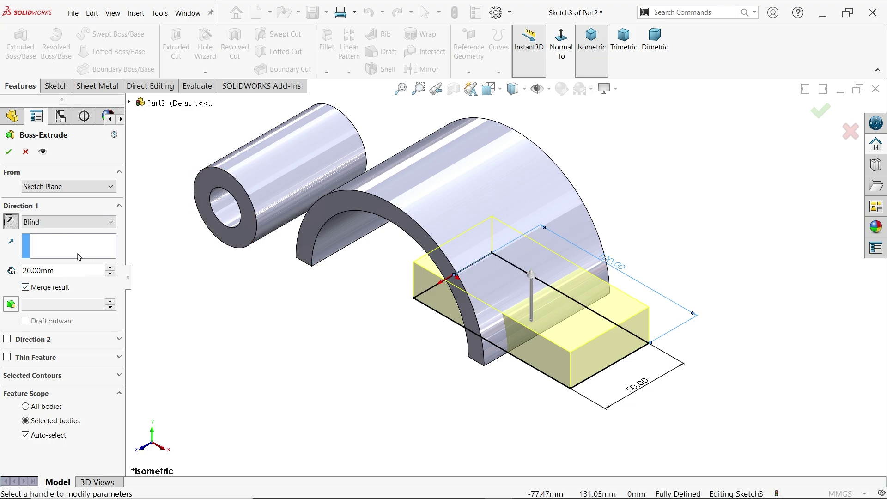
click(8, 151)
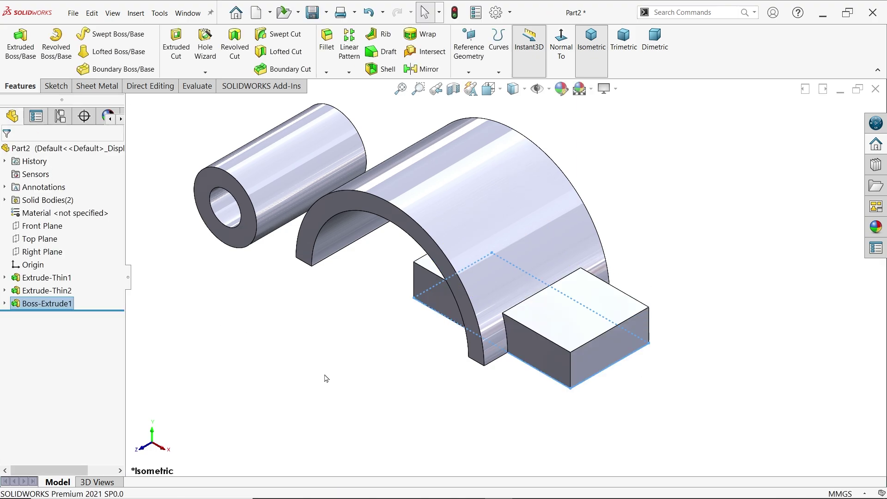
Remove the lug's excess inside the half ring by deleting its four protruding faces with Delete Face set to Delete and Patch.
middle_drag(353, 379, 398, 301)
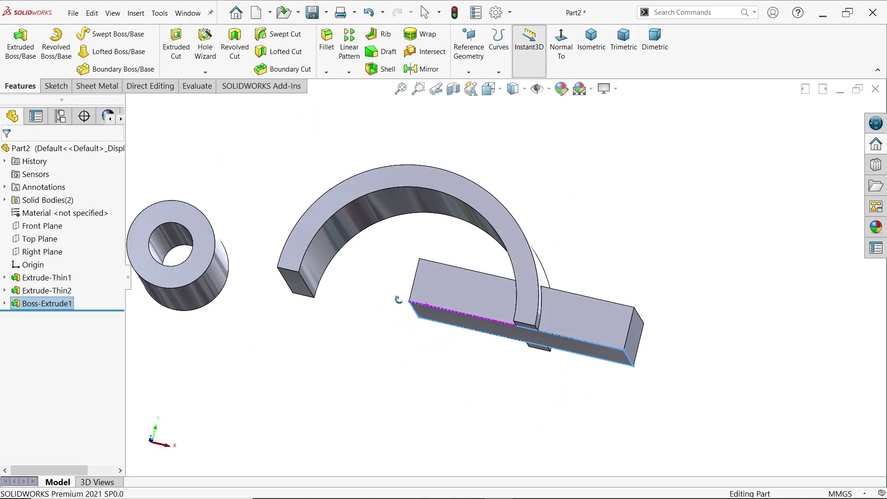
click(263, 257)
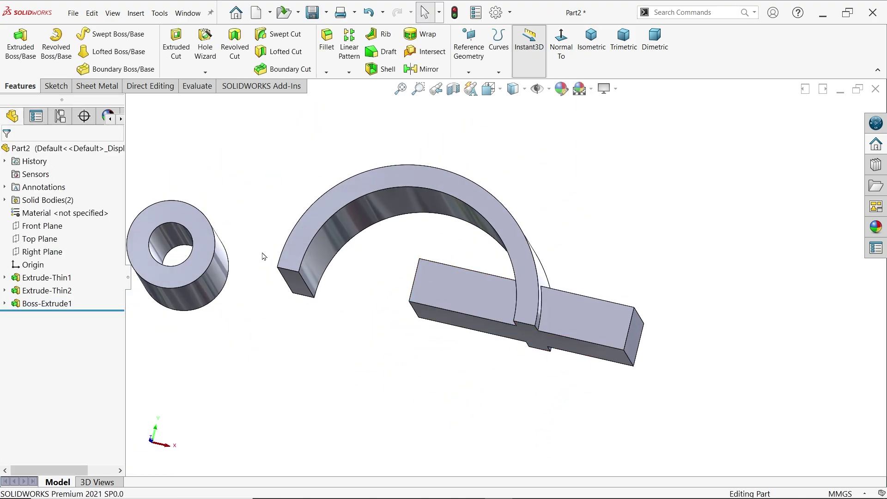
right_click(161, 89)
mouse_move(180, 122)
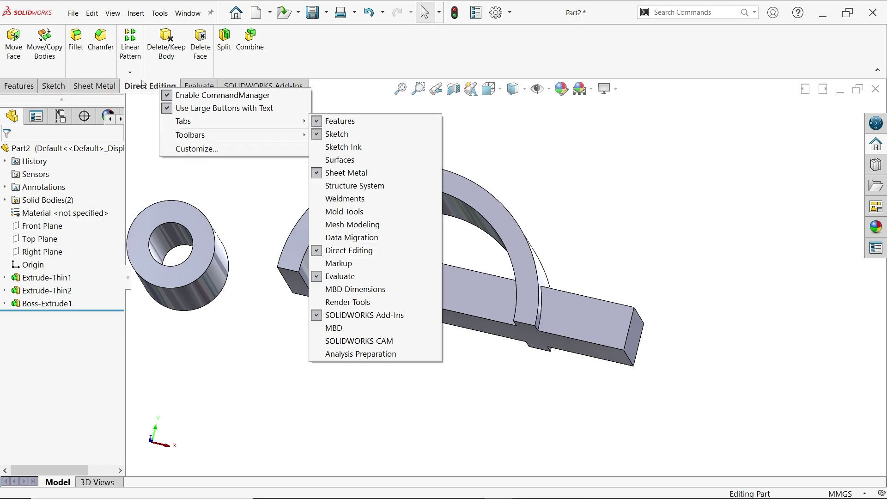
click(204, 53)
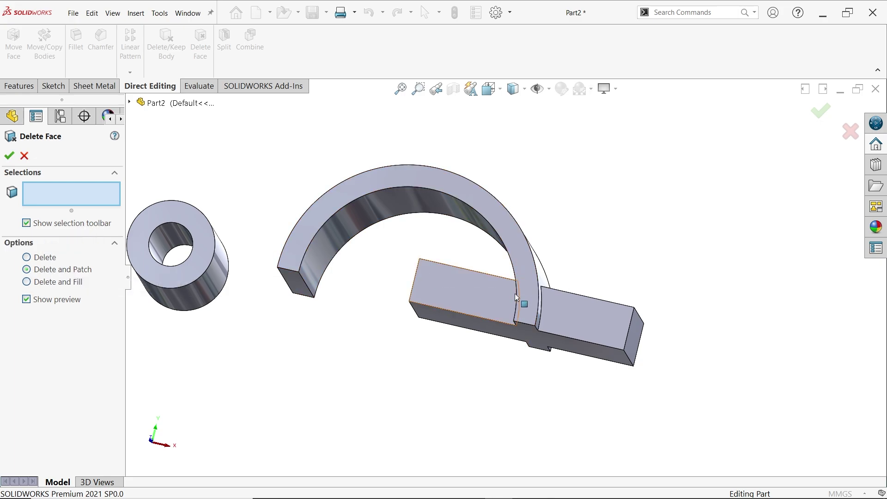
middle_drag(255, 301, 600, 323)
click(475, 297)
click(422, 284)
click(464, 305)
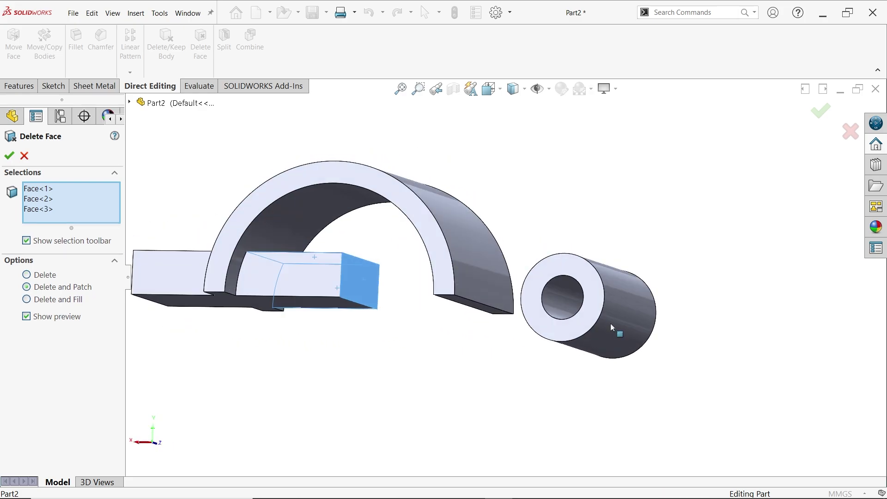
click(307, 276)
scroll(365, 251, up, 3)
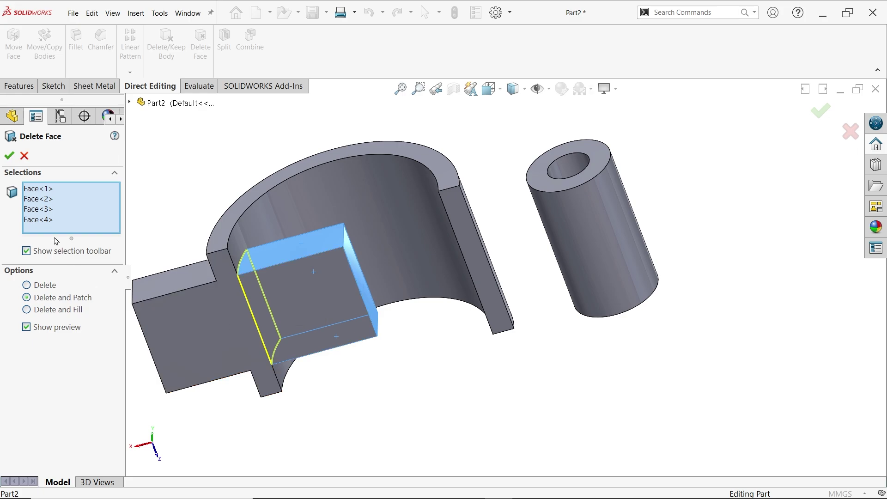
click(9, 157)
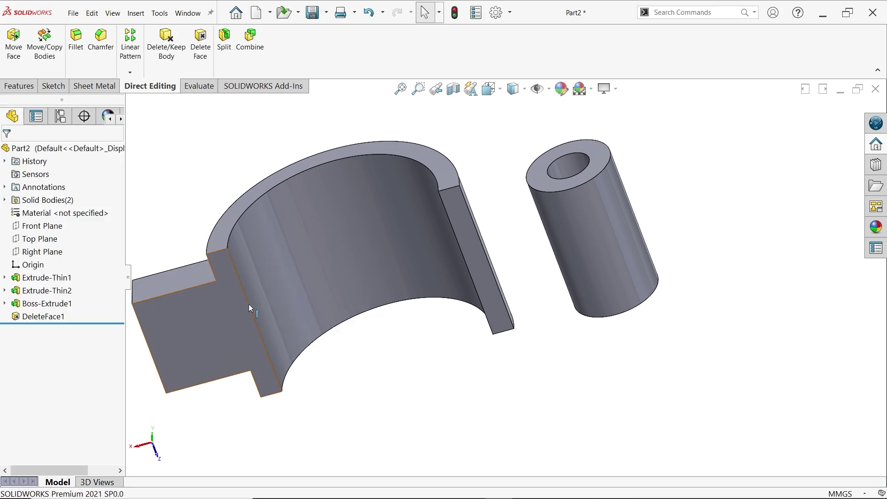
Fillet the two vertical outer corner edges of the side lug with a 10 mm symmetric radius.
scroll(243, 304, up, 3)
middle_drag(303, 307, 326, 340)
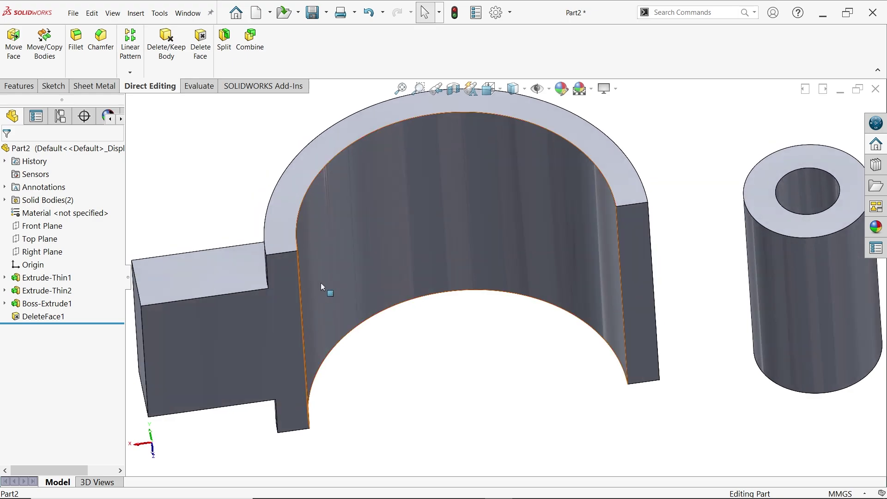
click(21, 86)
middle_drag(185, 252, 338, 257)
scroll(376, 299, down, 4)
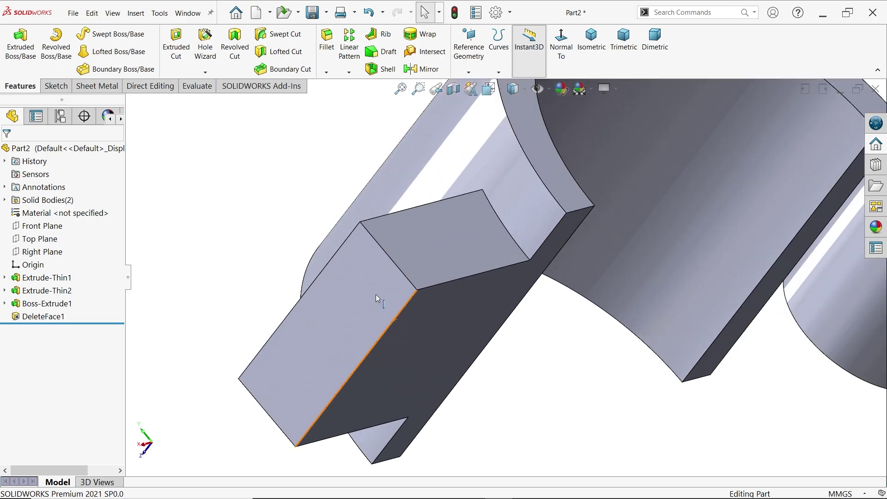
click(413, 274)
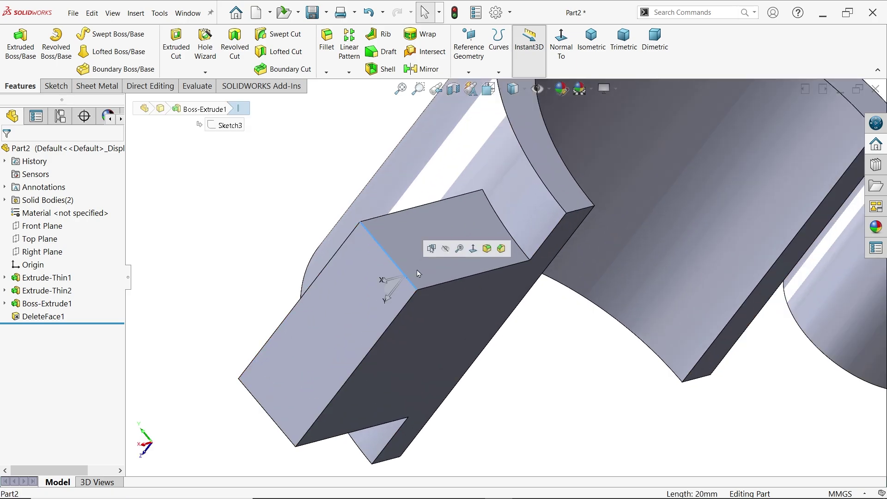
click(486, 250)
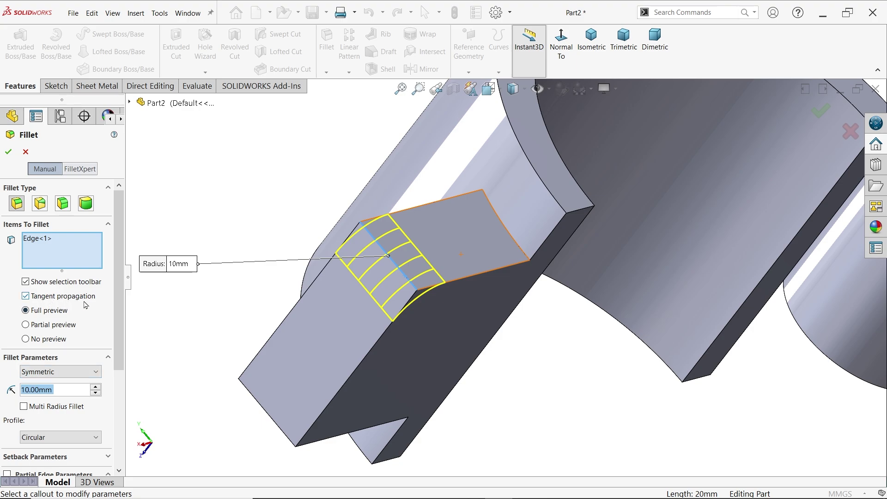
click(46, 375)
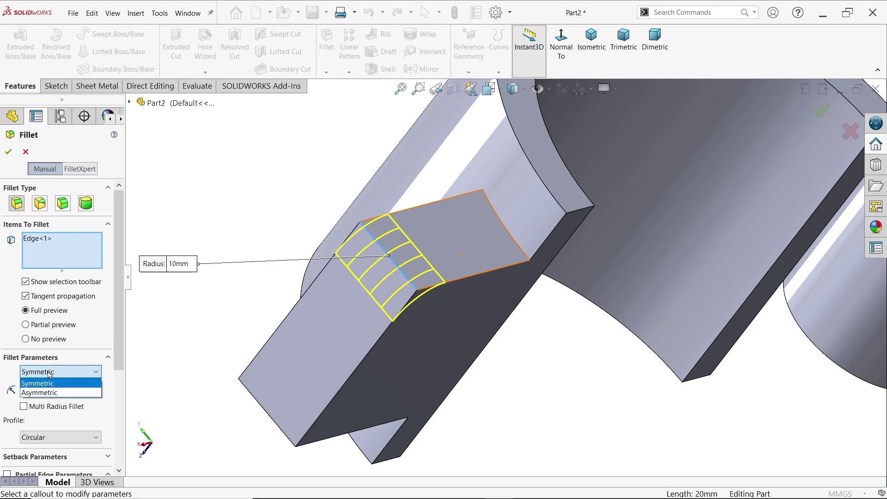
click(32, 370)
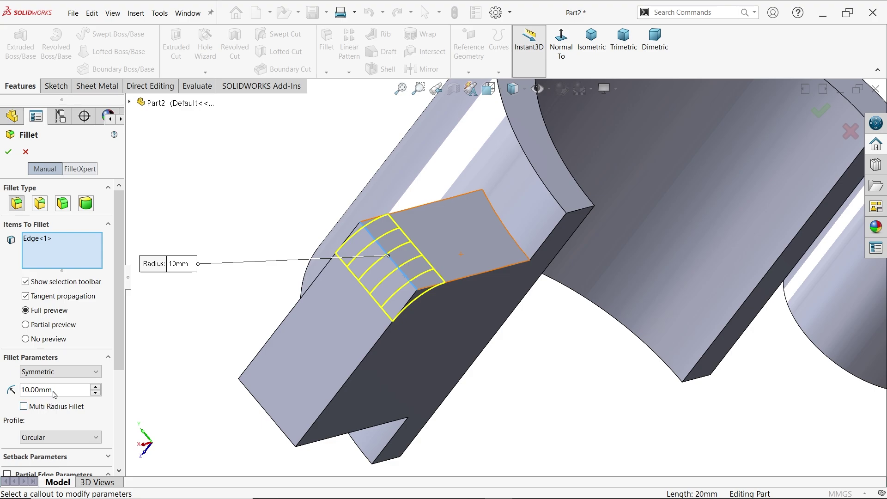
click(283, 430)
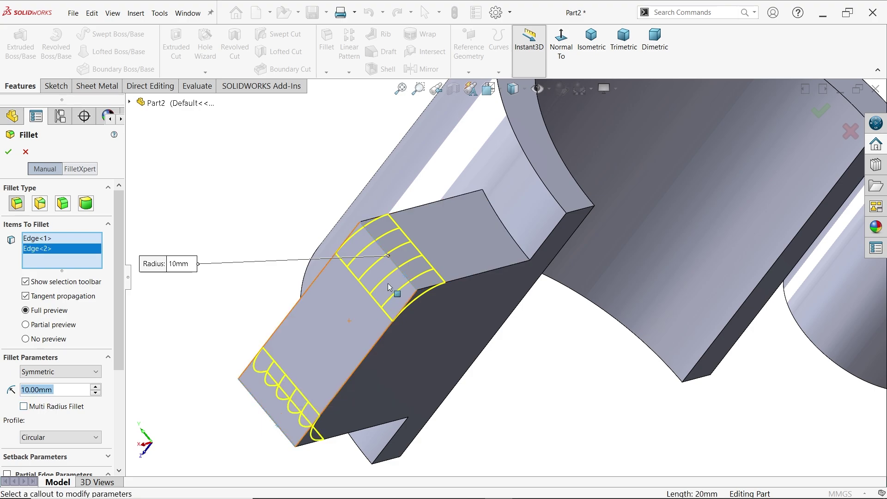
click(8, 152)
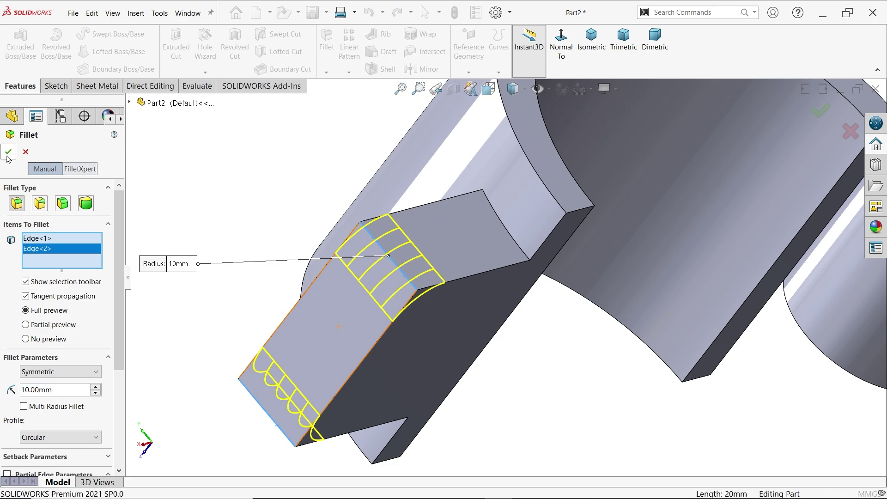
Set up a Hole Wizard hole as ANSI Metric, Drill sizes, Ø16.0, with a Through All end condition.
click(623, 40)
scroll(661, 340, down, 3)
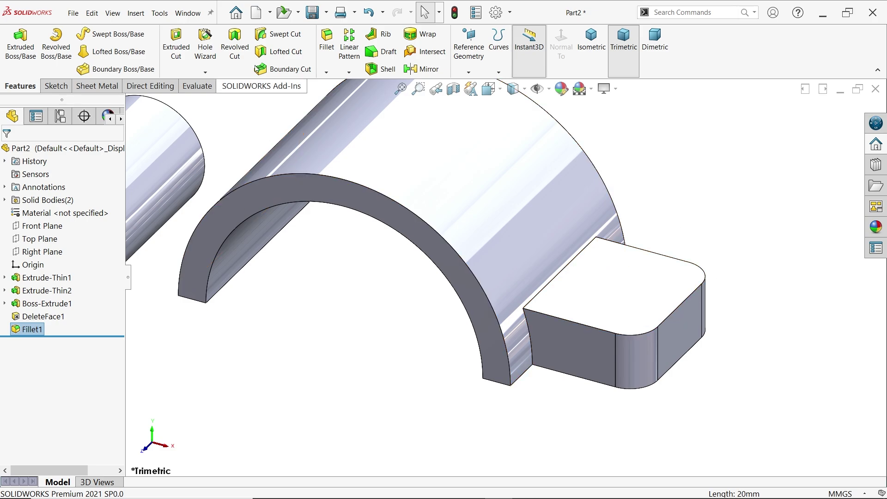
click(205, 41)
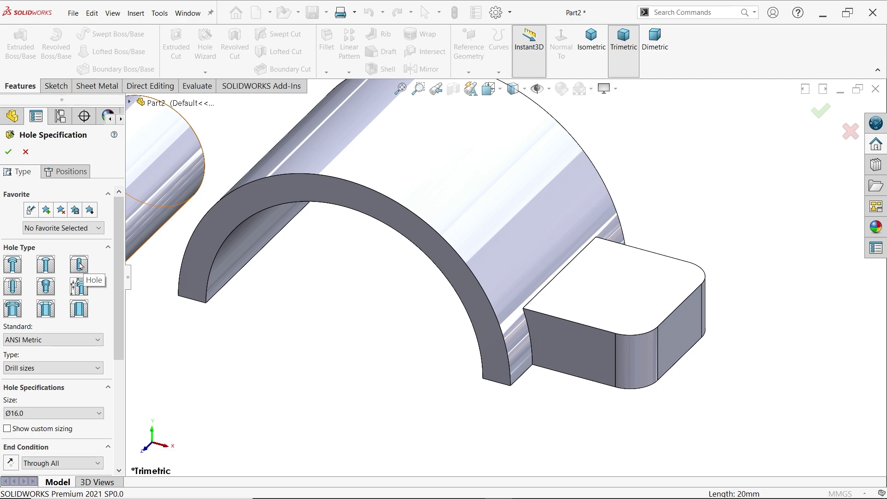
click(36, 340)
click(35, 341)
click(27, 368)
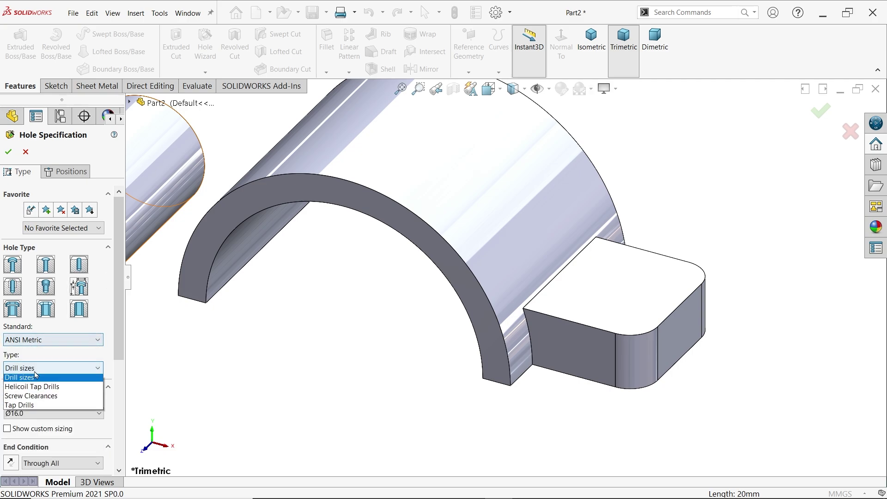
click(27, 422)
click(25, 420)
click(26, 419)
drag(117, 333, 118, 395)
click(43, 350)
click(43, 349)
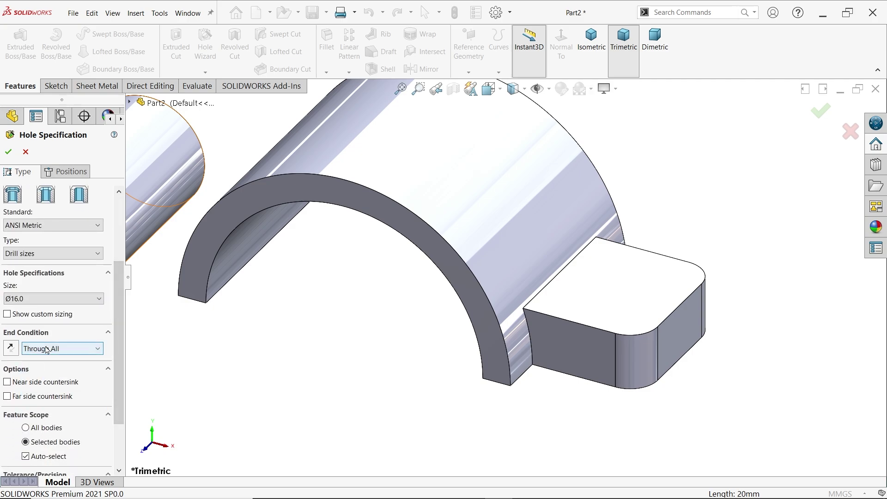
drag(120, 283, 121, 219)
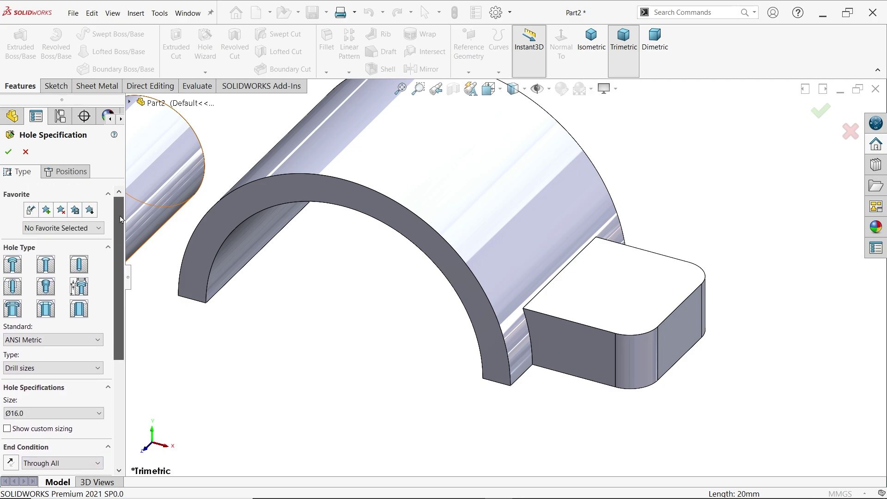
Place a single hole point on the upper flat face of the side lug.
click(79, 174)
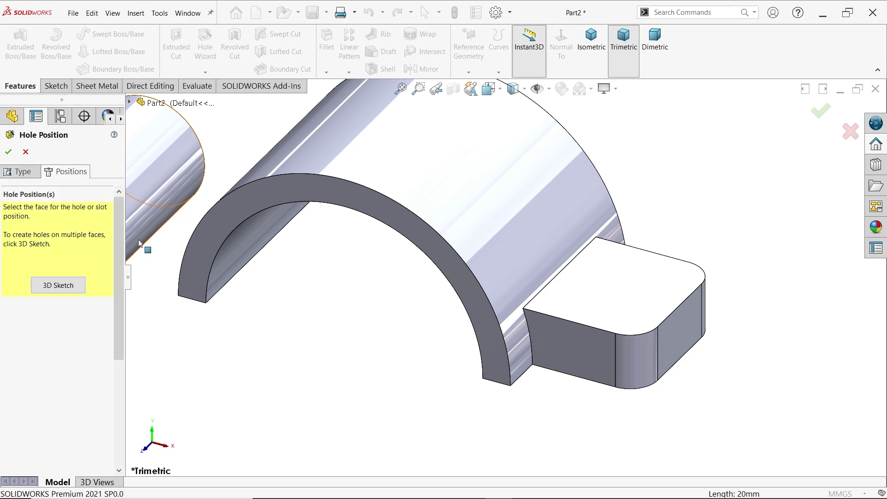
click(660, 295)
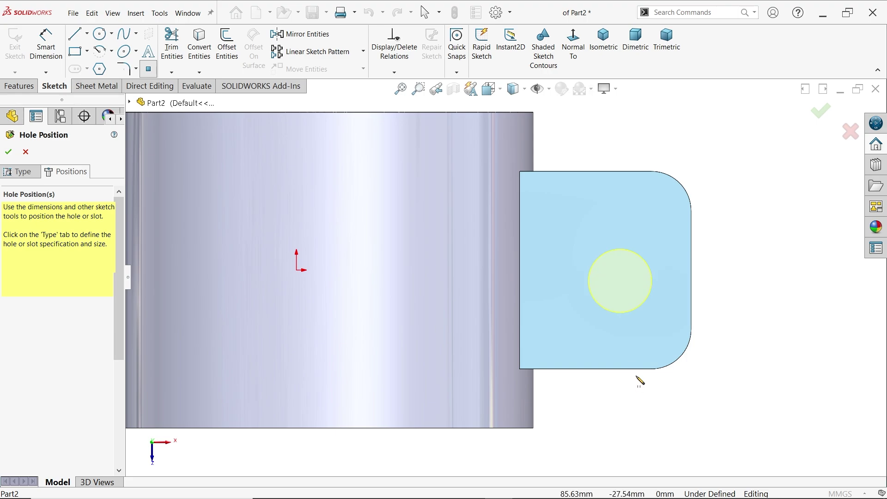
click(603, 311)
key(Escape)
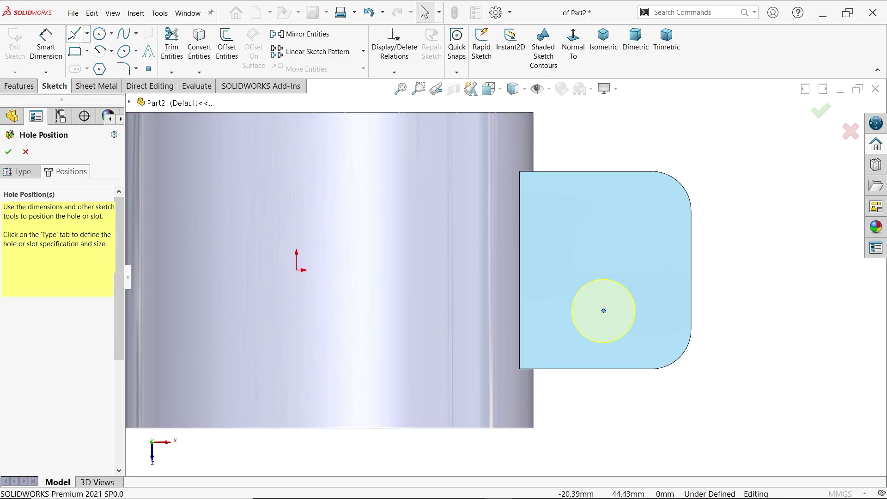
Dimension the hole centre 20 mm from the lug's outer end edge.
click(46, 46)
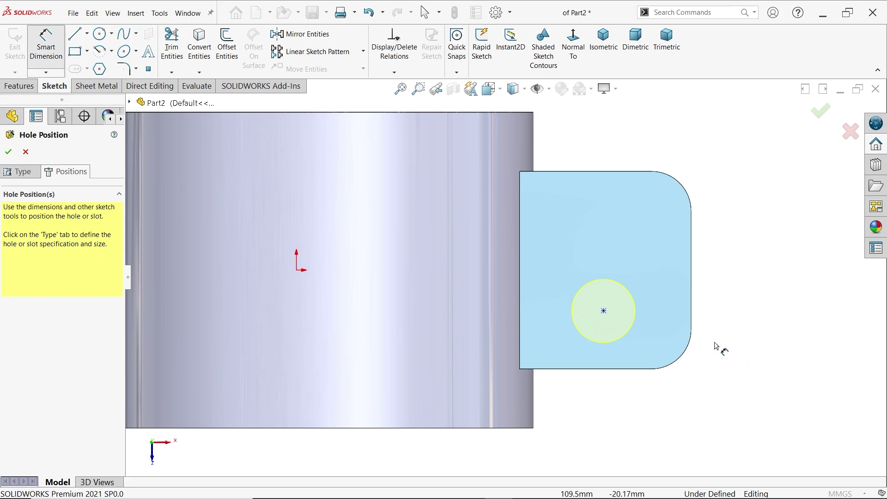
click(604, 312)
click(694, 307)
click(650, 392)
text(20)
key(Return)
click(9, 152)
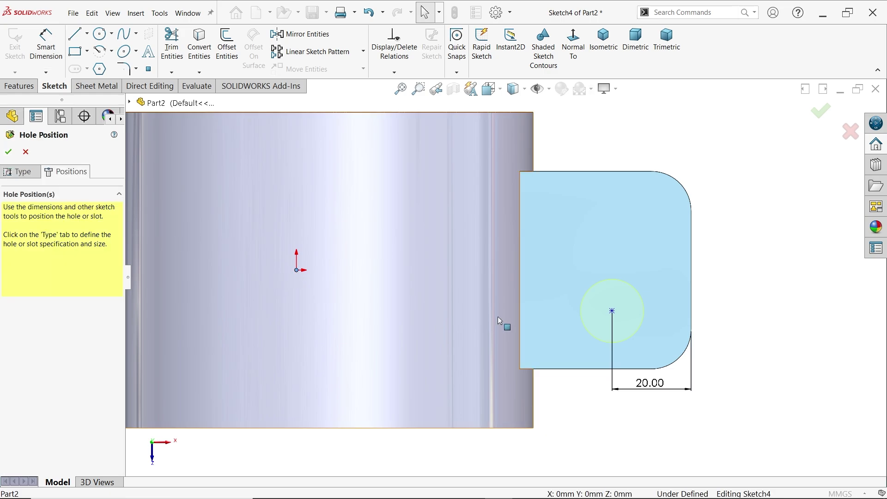
Add a Horizontal relation between the hole centre and the origin, and finish the hole through the lug.
click(296, 270)
ctrl+click(612, 311)
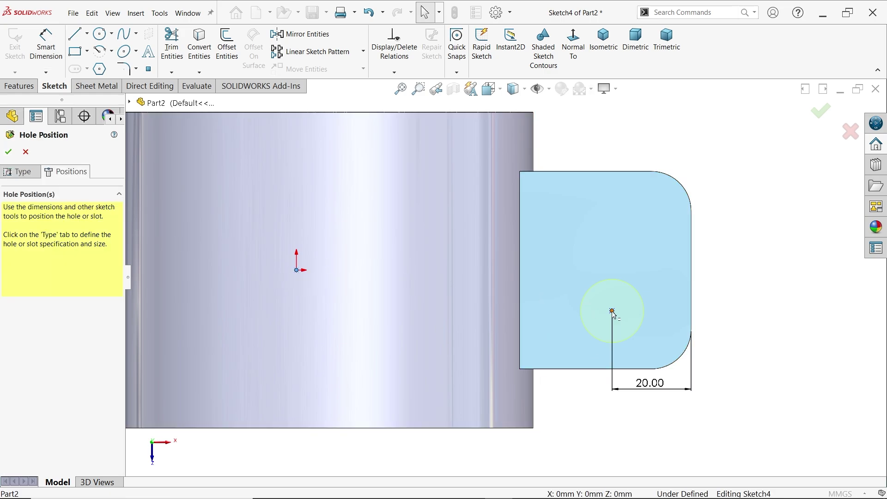
click(639, 269)
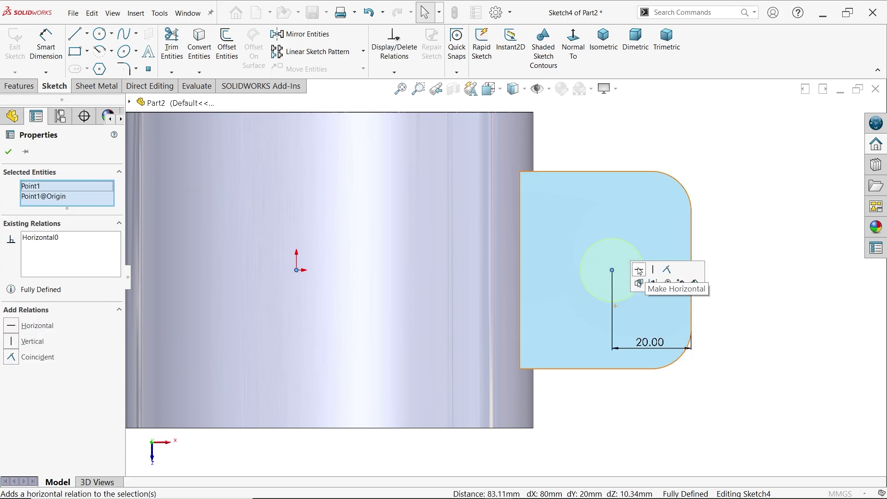
click(600, 54)
middle_drag(634, 377, 495, 329)
scroll(498, 329, up, 3)
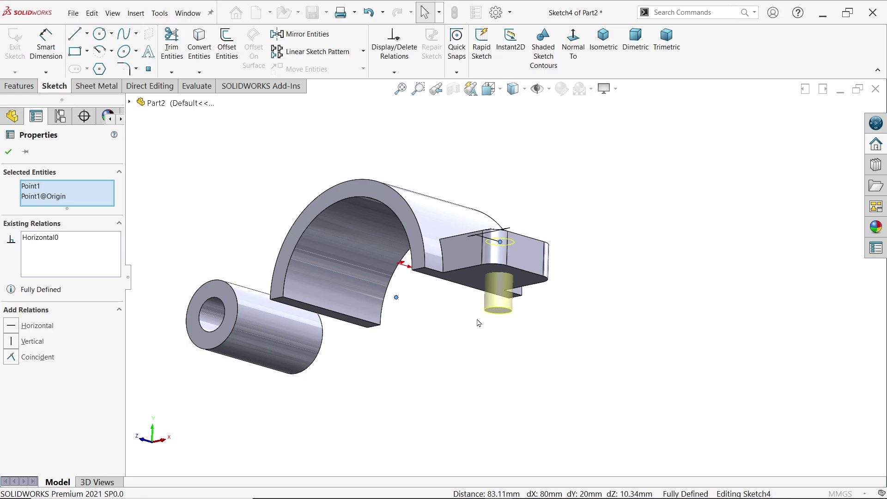
click(4, 154)
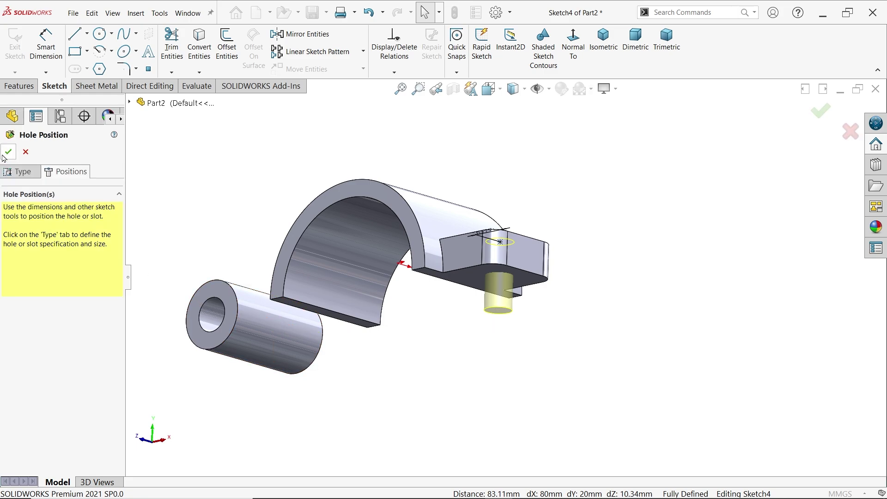
click(8, 151)
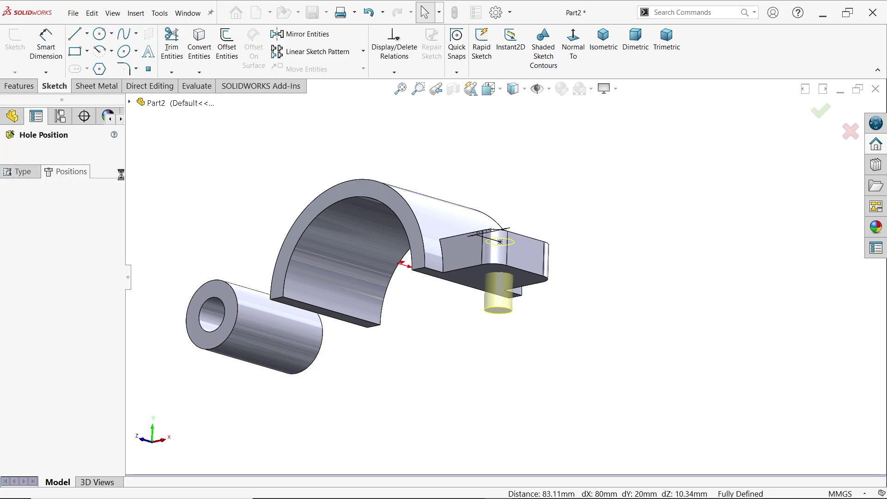
middle_drag(398, 149, 404, 263)
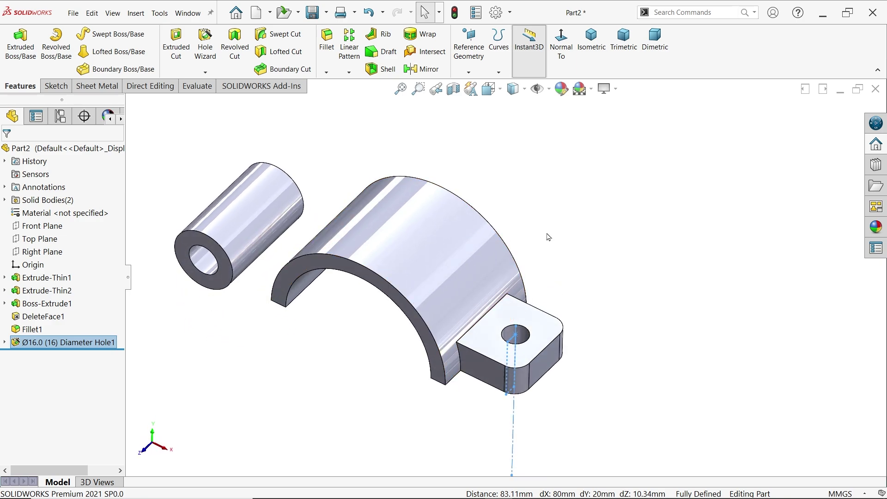
click(606, 203)
Switch to the Exercise 166 drawing in the image viewer and examine the front view's upright web, upper boss and base dimensions.
key(alt+Tab)
scroll(466, 290, down, 3)
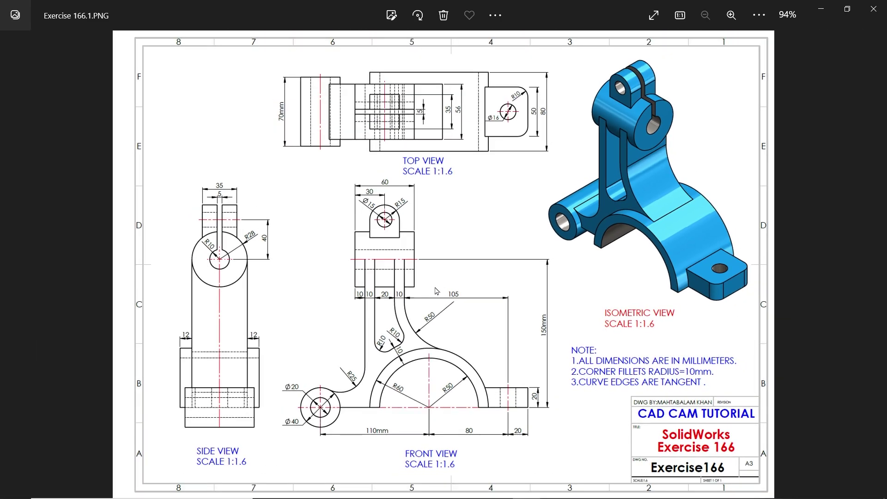
scroll(437, 294, up, 4)
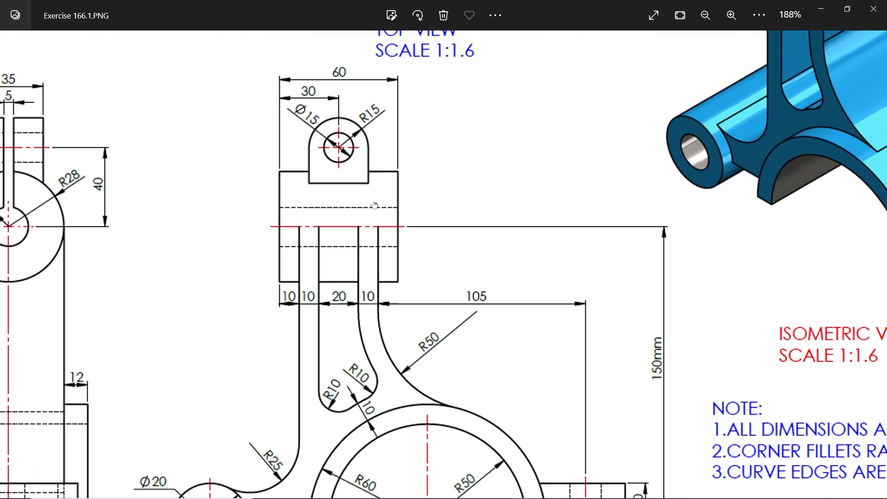
drag(375, 201, 382, 283)
drag(384, 252, 398, 151)
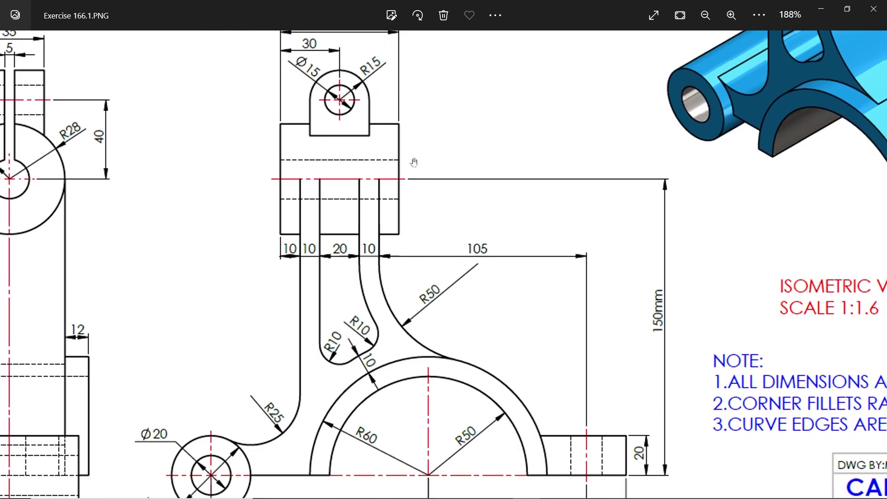
drag(416, 260, 414, 198)
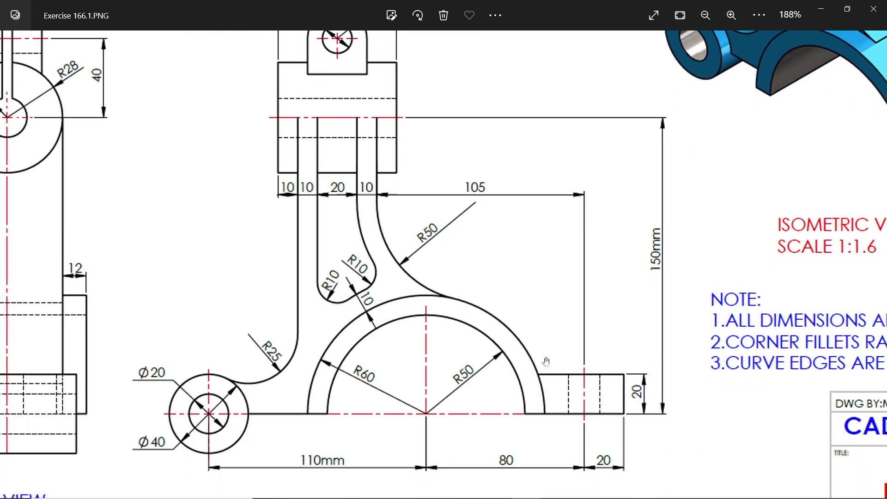
Examine the upper boss's radius, width, centre height and offset dimensions across the front and side views, and return to SolidWorks.
drag(546, 362, 540, 342)
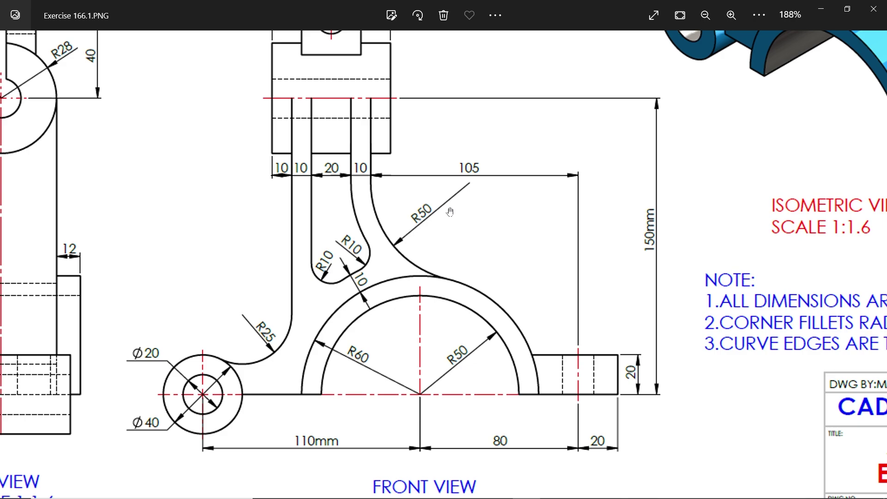
drag(423, 190, 434, 286)
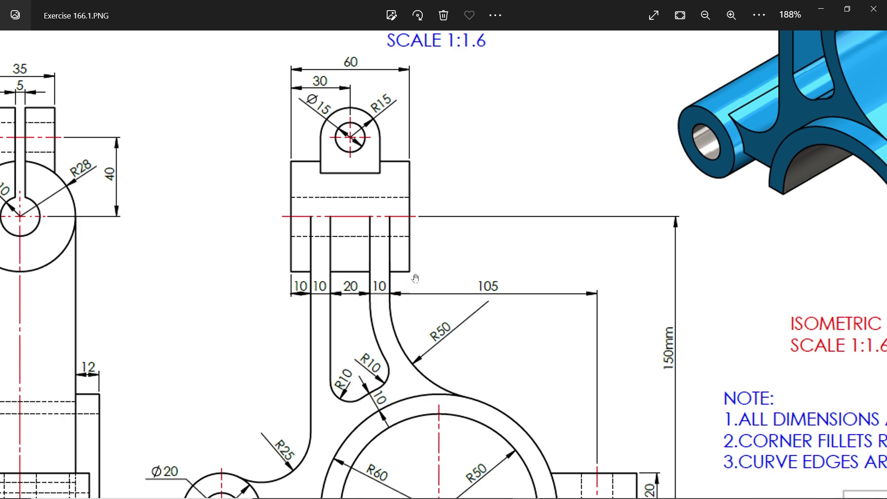
drag(415, 278, 416, 232)
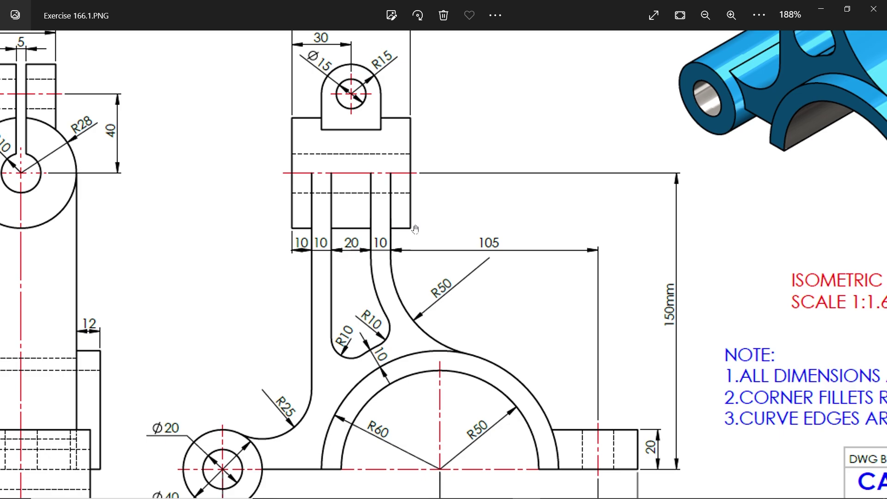
drag(418, 239, 401, 162)
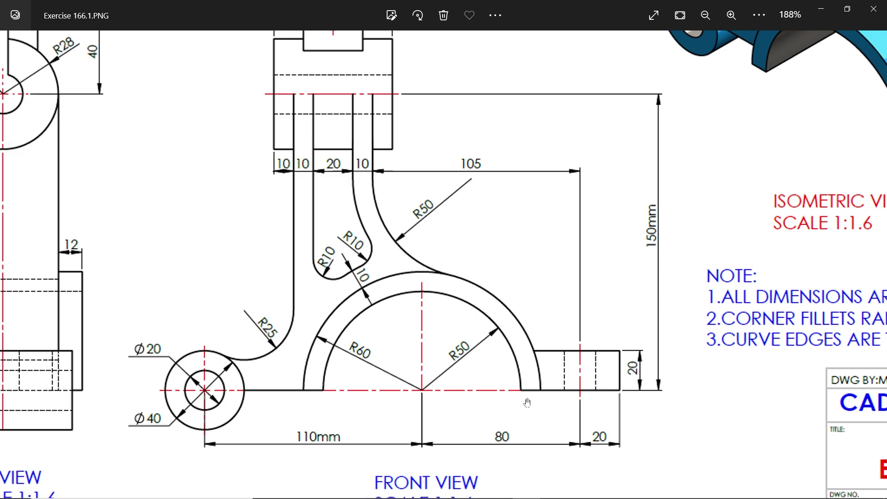
drag(449, 210, 432, 222)
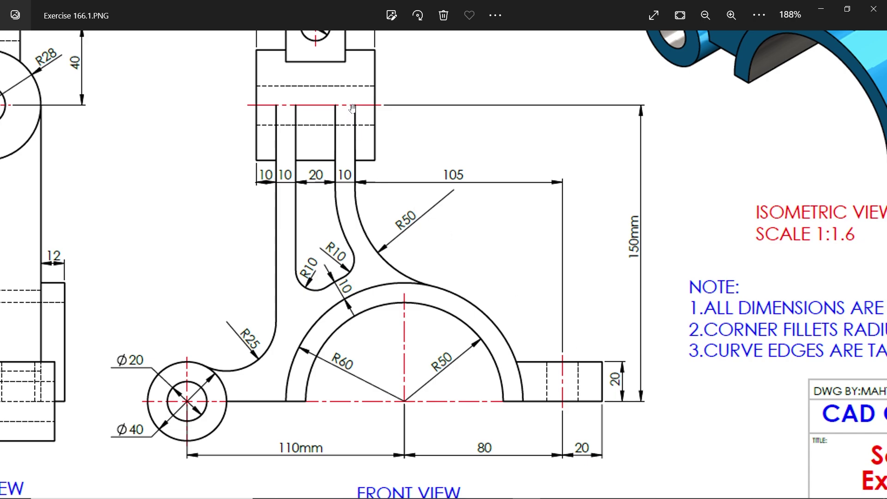
drag(352, 108, 365, 142)
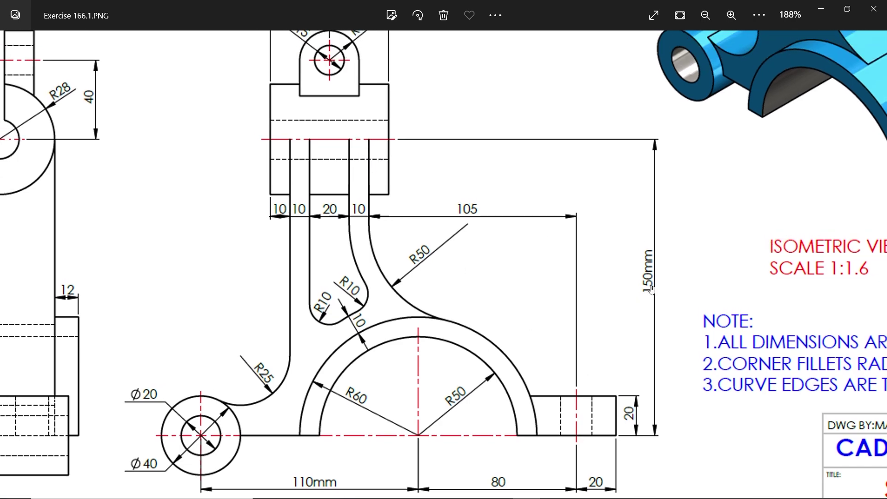
drag(395, 170, 556, 198)
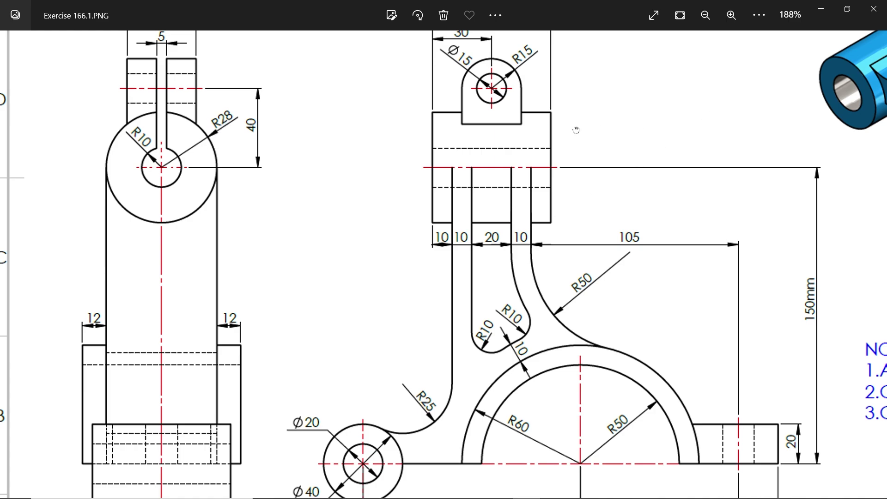
drag(576, 131, 562, 192)
click(821, 9)
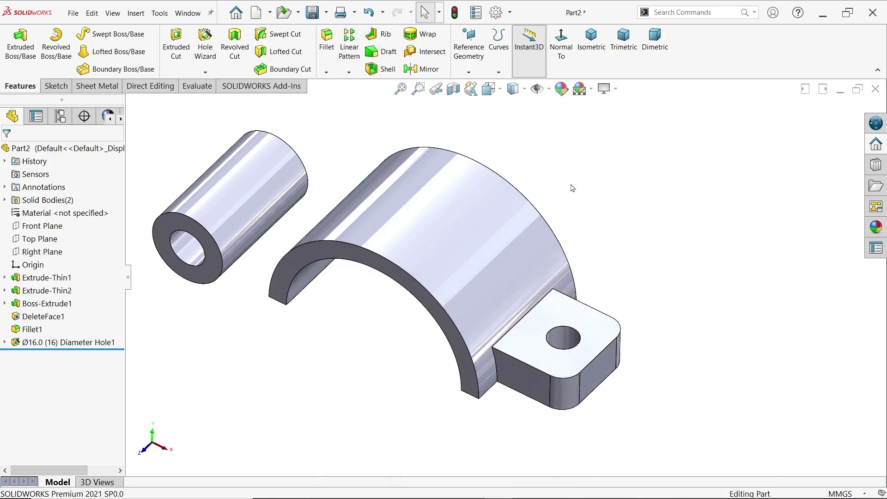
Create a reference plane offset 15 mm from the Right Plane, with the offset flipped away from the side lug.
click(44, 252)
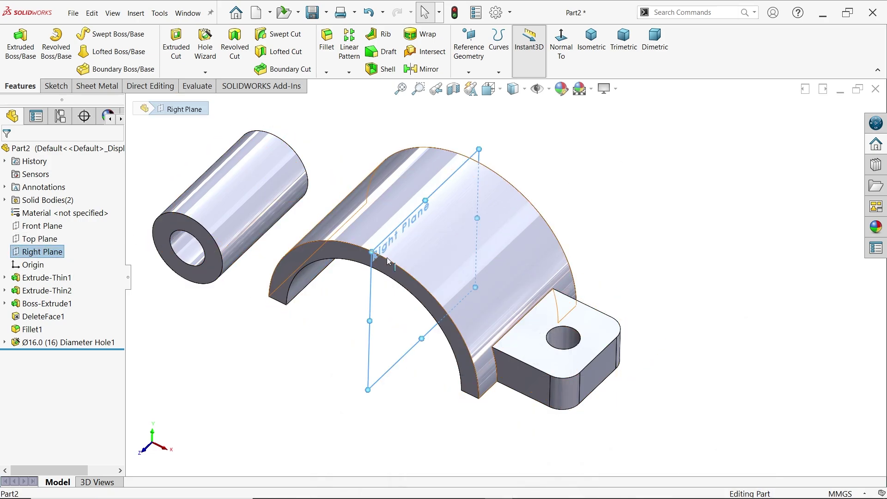
click(476, 74)
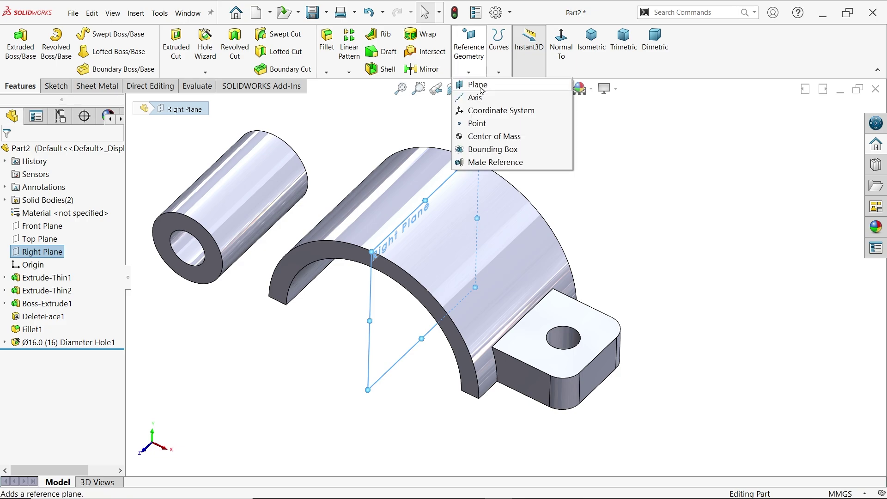
click(478, 83)
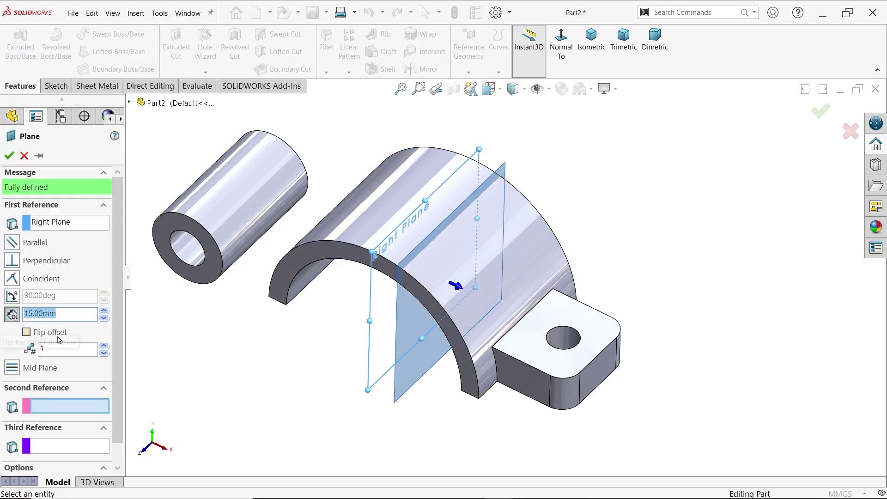
click(27, 332)
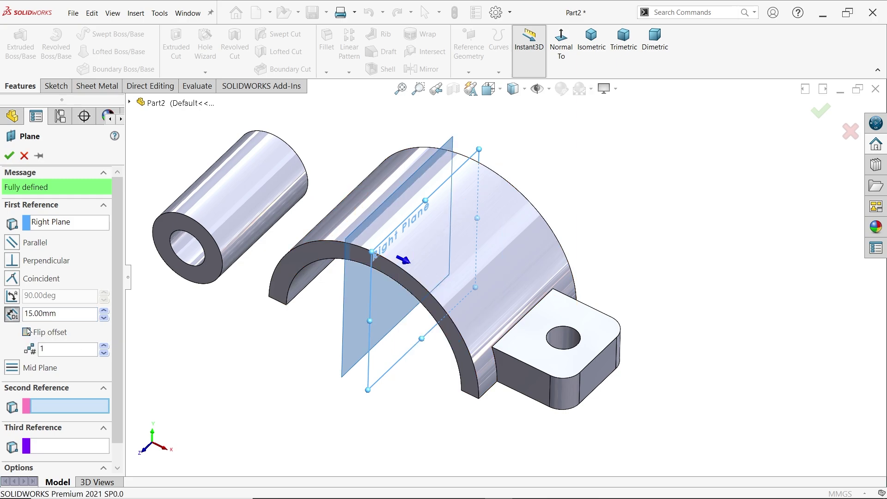
click(8, 156)
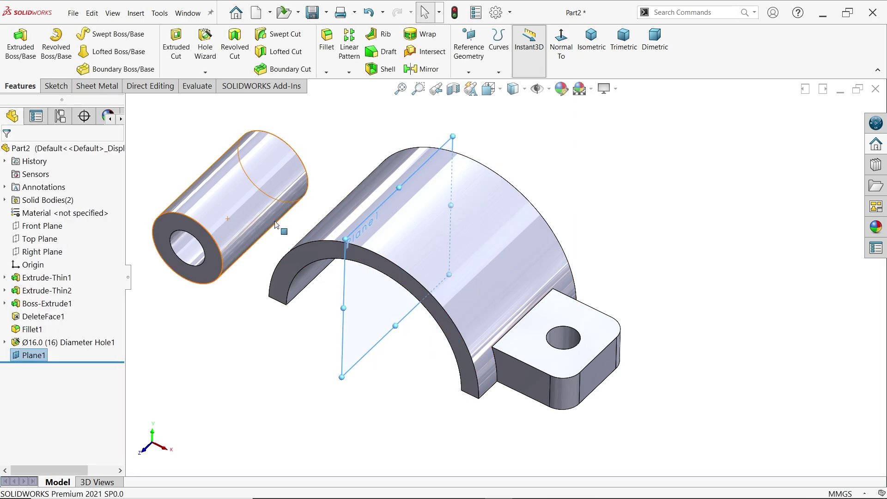
Open a sketch on the offset plane and draw a circle of about 18.5 mm radius, centred about 109 mm above the origin.
click(356, 251)
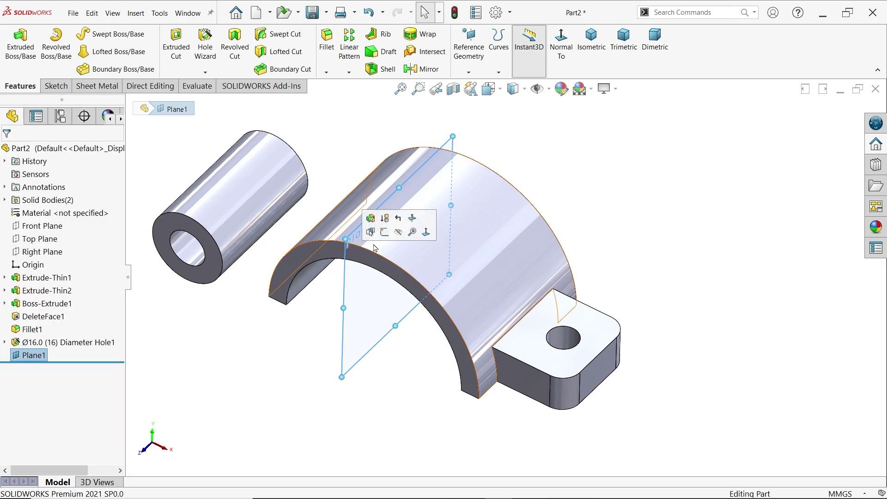
click(386, 236)
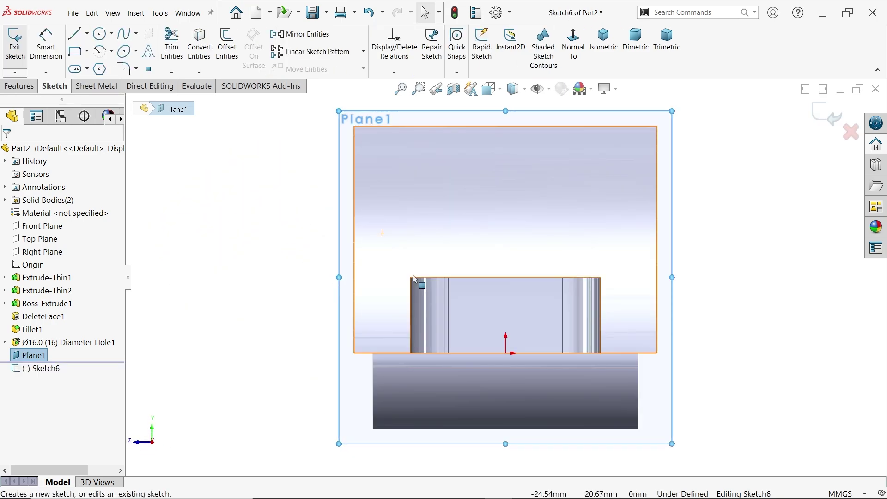
click(100, 33)
scroll(506, 273, up, 3)
scroll(546, 131, down, 2)
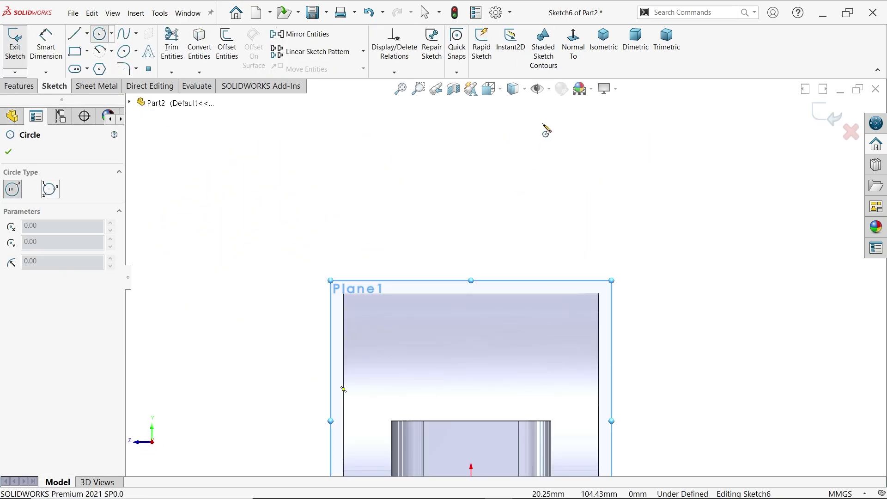
click(471, 137)
click(533, 147)
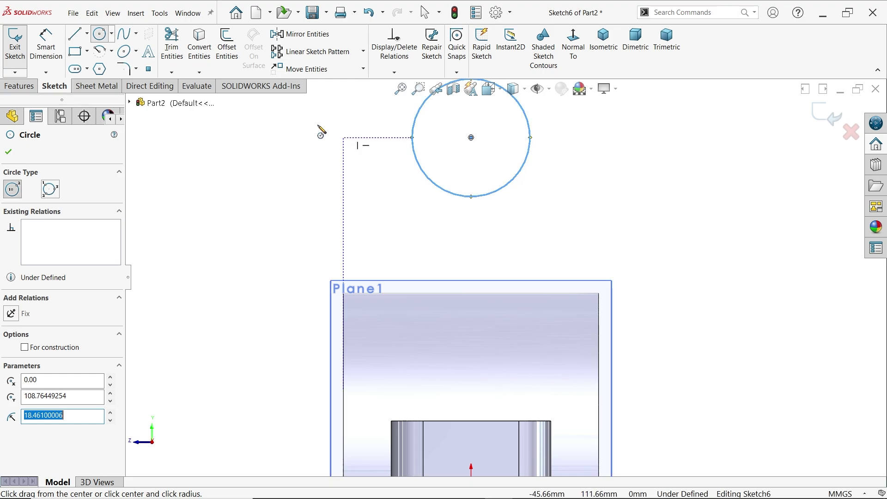
Dimension the circle's diameter as 28*2 (56 mm).
click(45, 42)
click(523, 165)
click(568, 150)
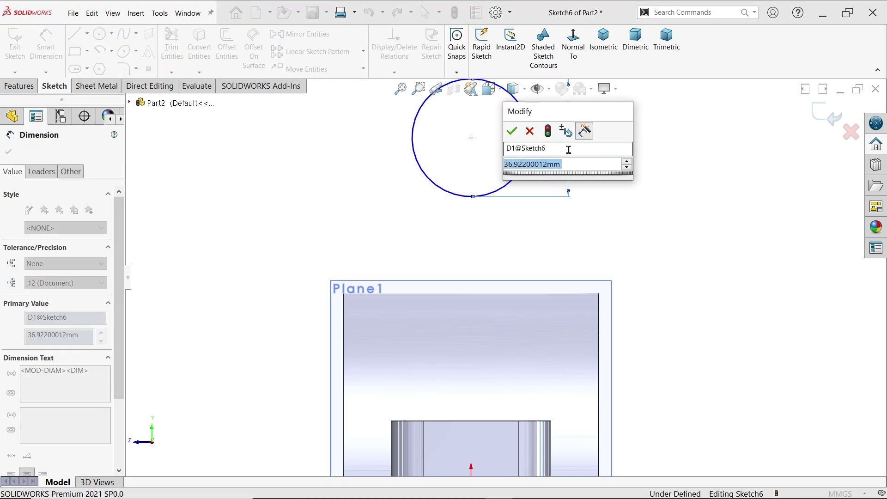
text(28*2)
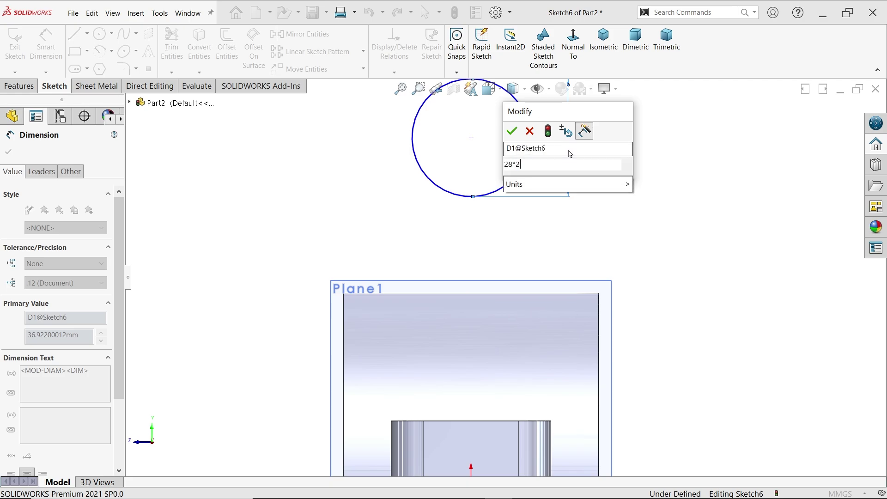
key(Return)
key(f)
scroll(506, 324, down, 3)
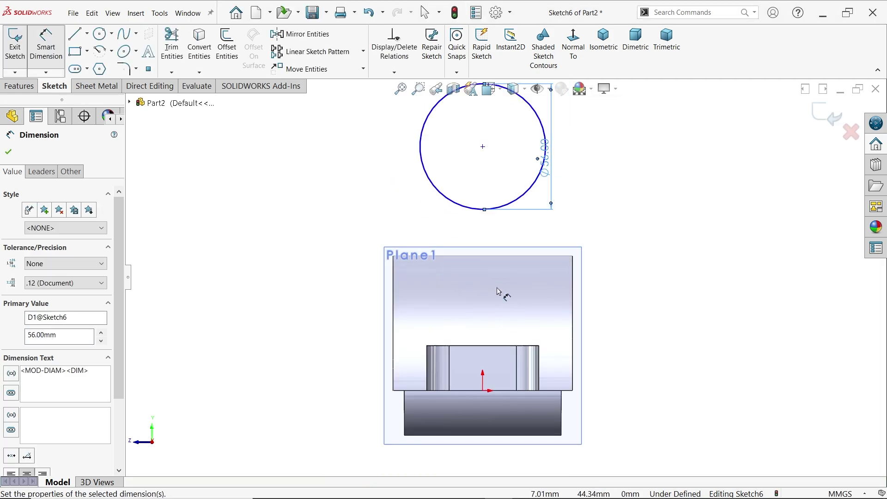
Dimension the circle's centre 150 mm above the origin.
click(483, 146)
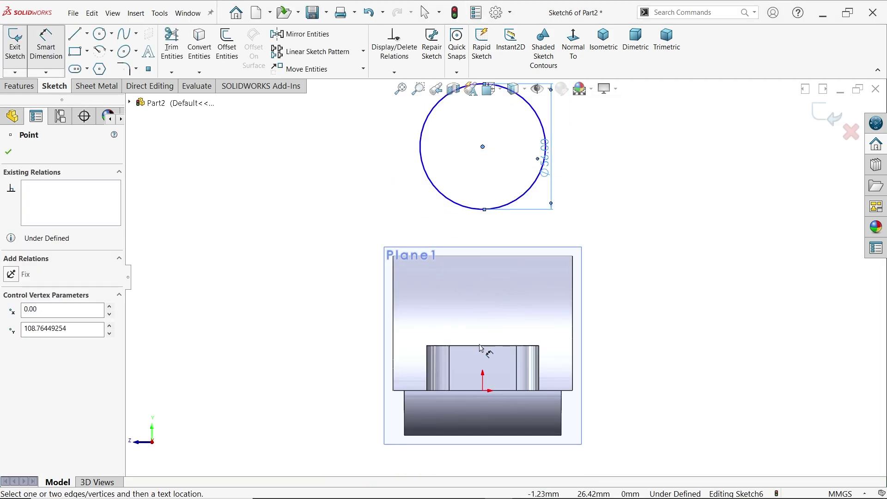
click(482, 390)
click(686, 281)
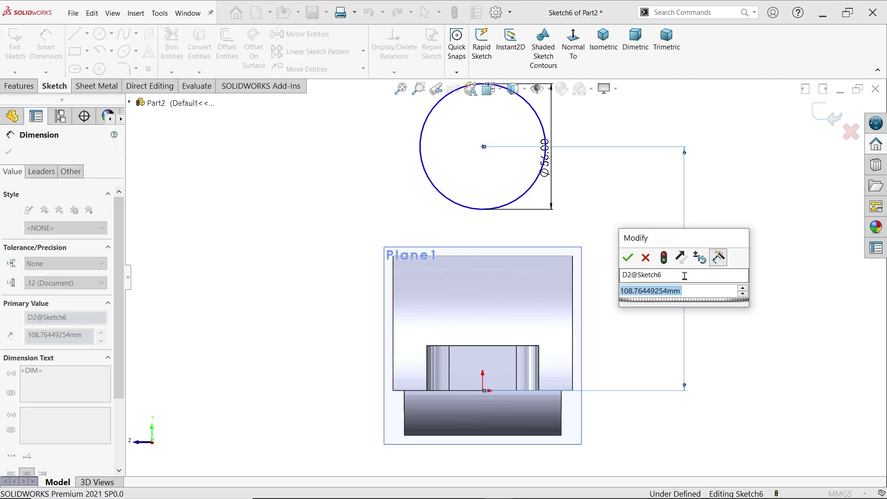
text(150)
key(Return)
scroll(578, 202, up, 3)
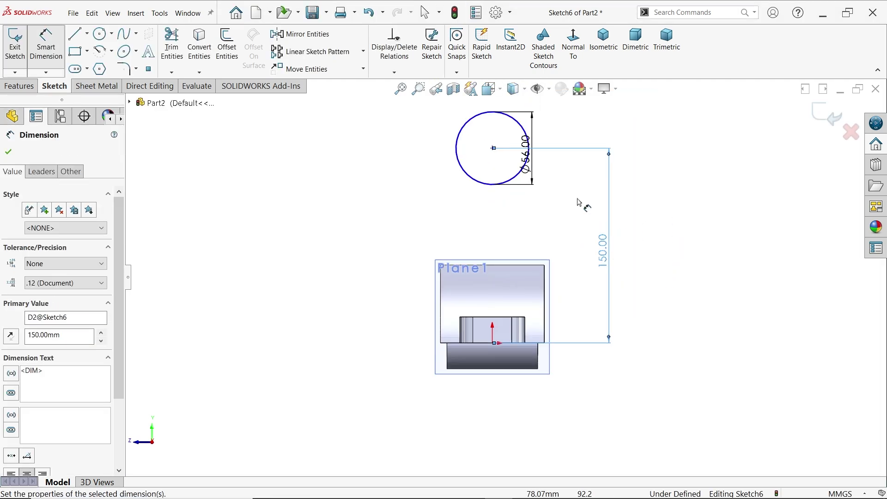
scroll(561, 194, down, 3)
click(8, 153)
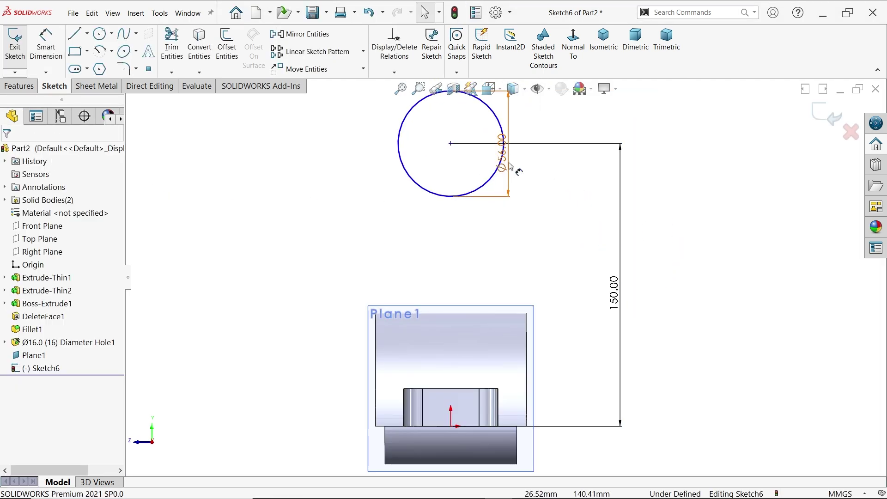
Add a Vertical relation between the circle's centre and the origin, and show the model in isometric view.
click(451, 143)
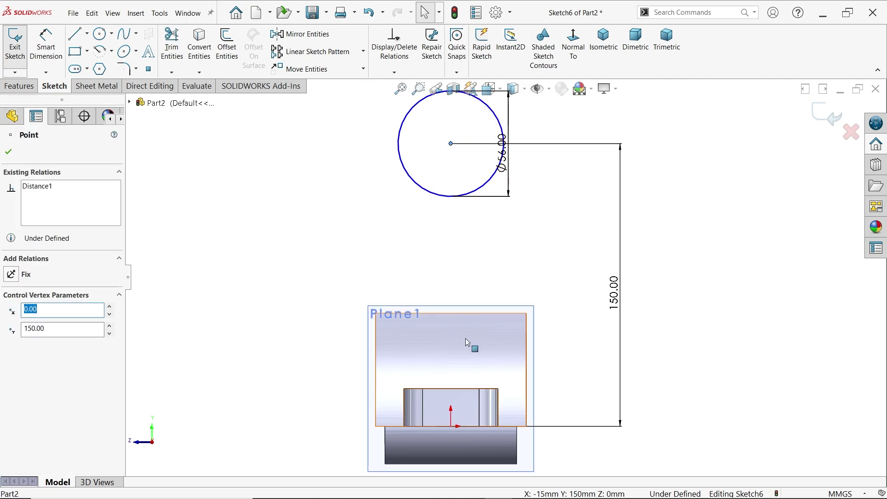
ctrl+click(451, 426)
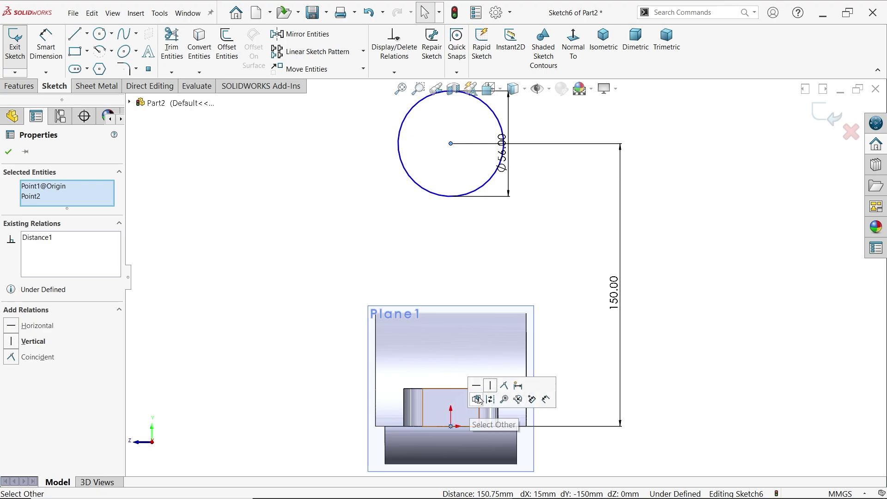
click(491, 386)
click(603, 41)
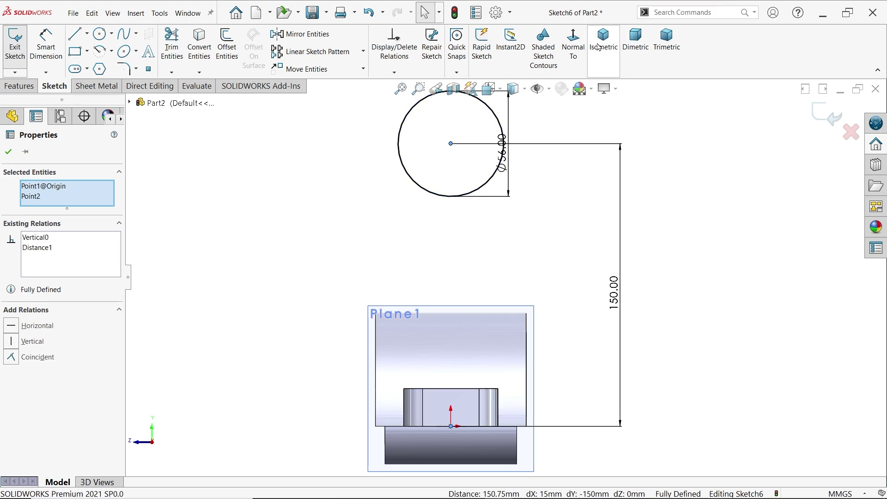
click(8, 152)
Extrude the circle 60 mm in the reversed direction, away from the side lug, and hide the offset plane.
click(19, 86)
click(20, 46)
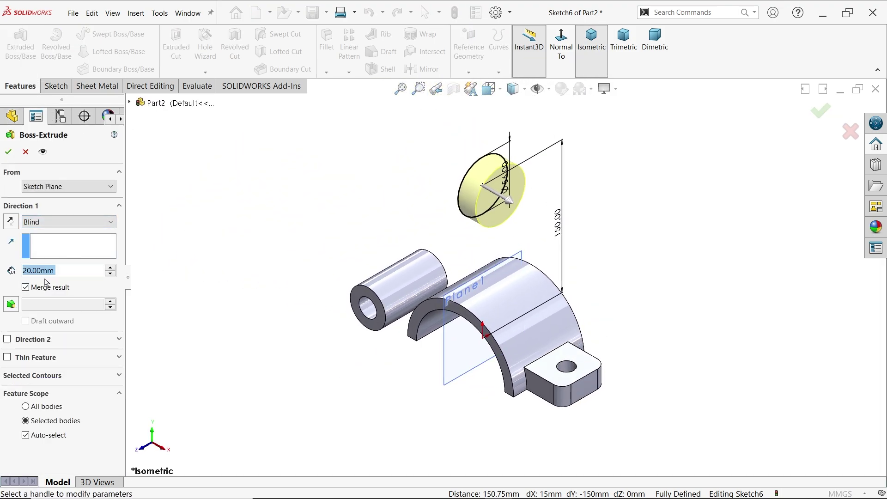
text(60)
key(Return)
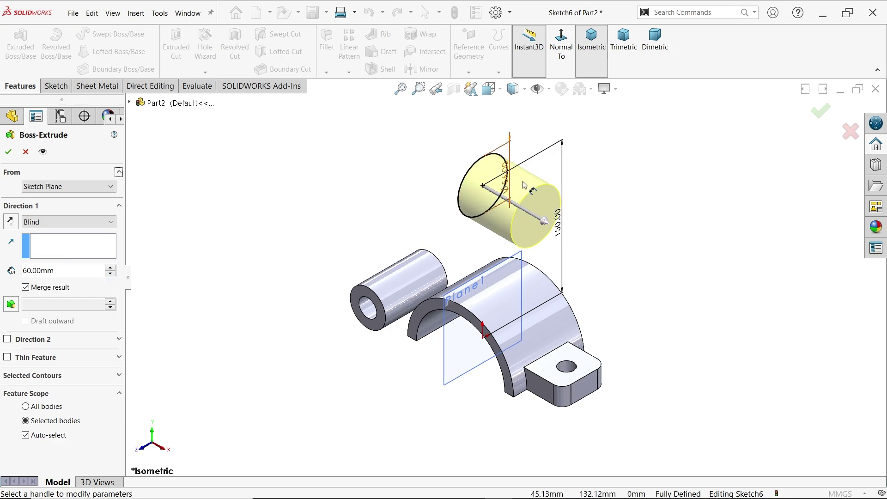
scroll(525, 185, down, 2)
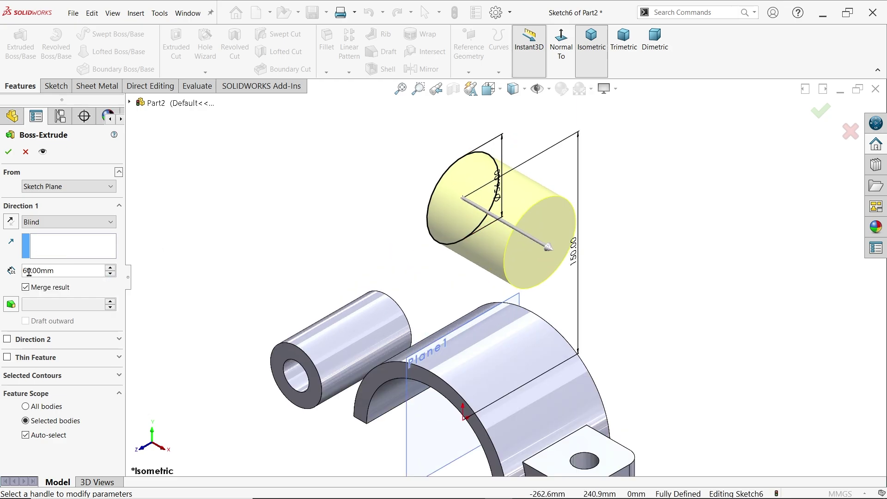
click(8, 223)
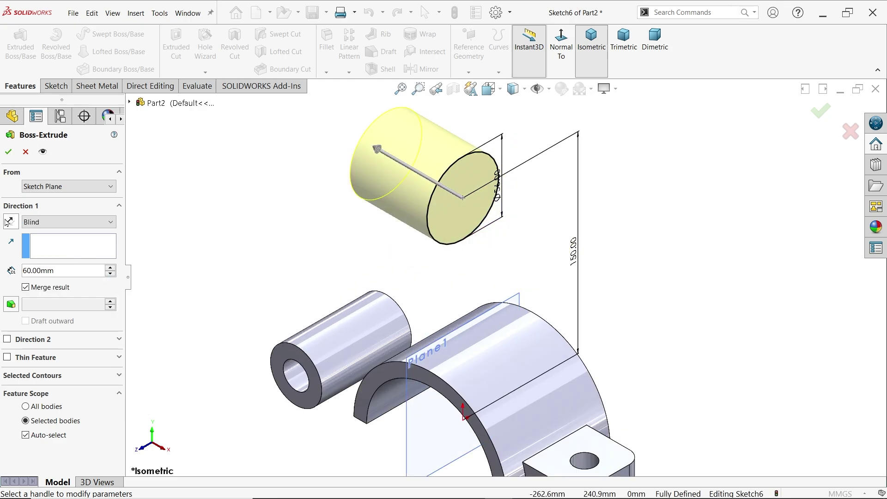
click(11, 151)
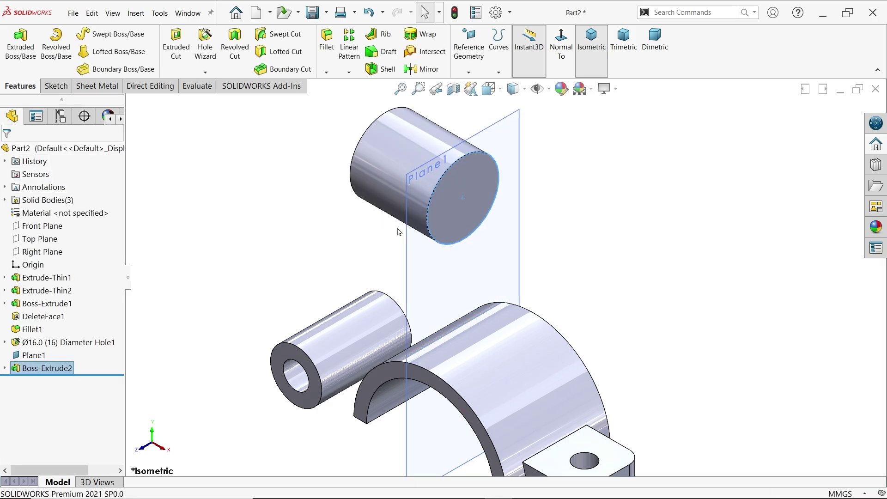
click(407, 238)
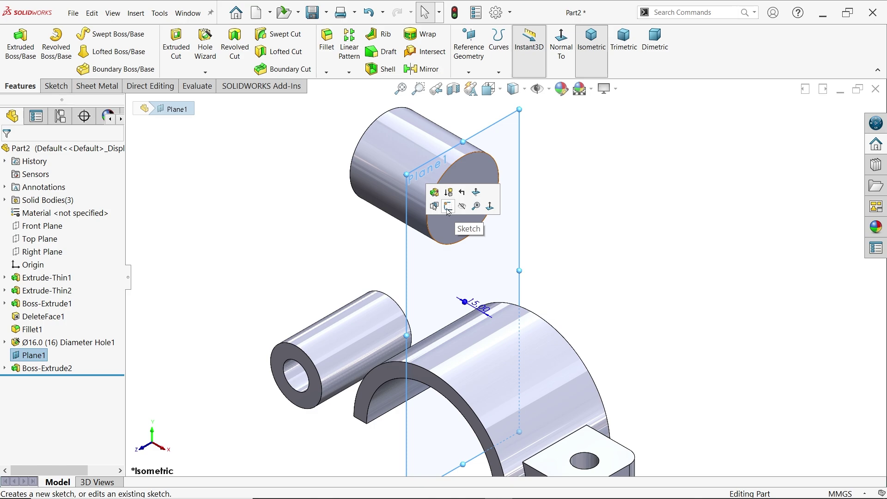
click(473, 251)
Switch to the Exercise 166 drawing, check the upper boss's bore, slot and clamp ear dimensions, and return to SolidWorks.
key(alt+Tab)
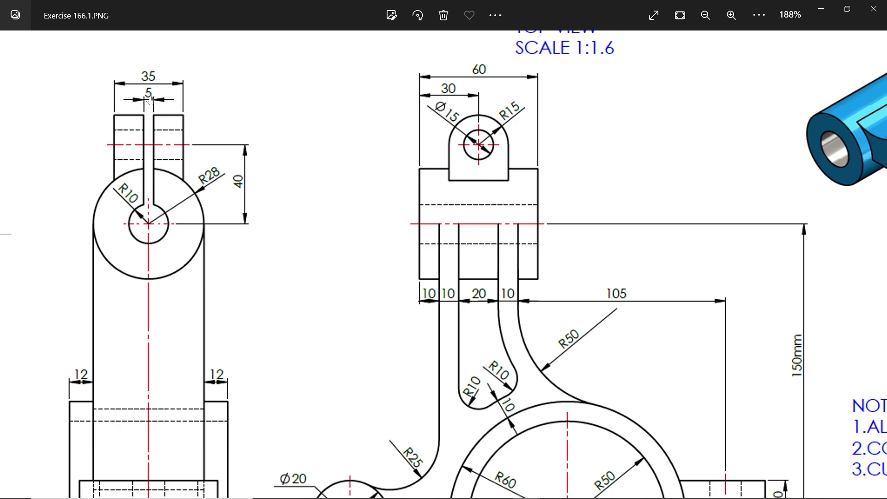
click(824, 13)
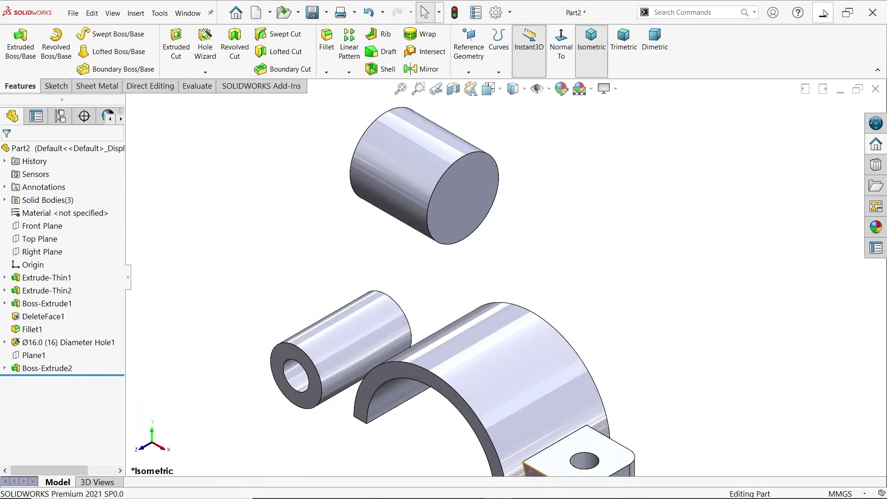
Start a sketch on the Front Plane and draw a 60 mm horizontal construction line along the upper cylinder's axis, end to end.
click(40, 226)
click(46, 213)
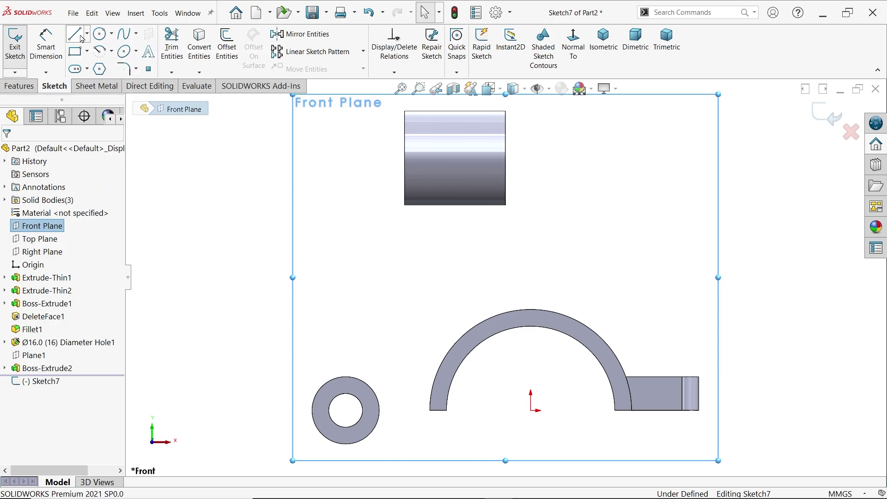
click(77, 37)
scroll(476, 154, down, 4)
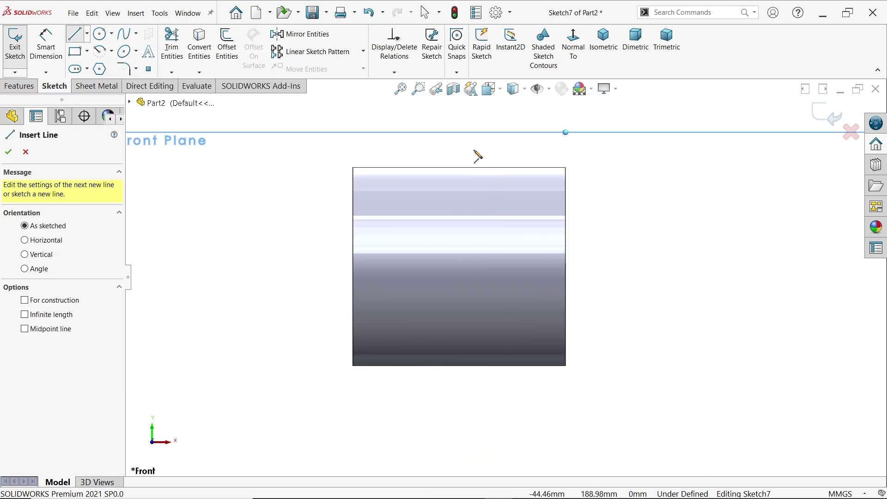
click(565, 266)
click(353, 267)
right_click(331, 214)
click(331, 214)
click(400, 267)
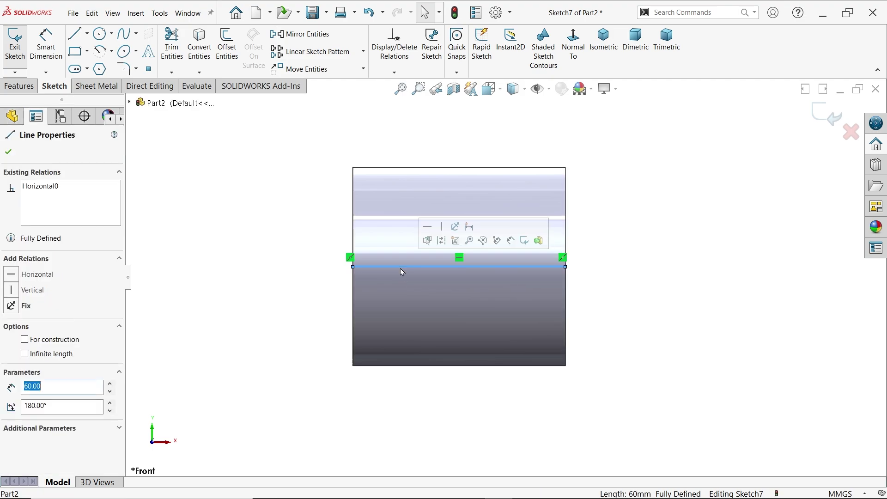
click(428, 240)
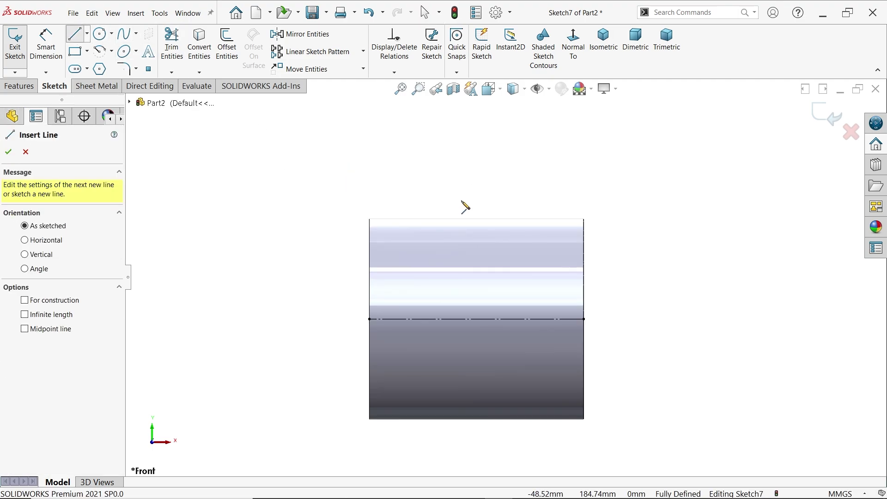
Sketch a closed arch profile rising from the axis line, with two vertical sides and a tangent top arc of about 17 mm radius.
click(415, 320)
click(415, 203)
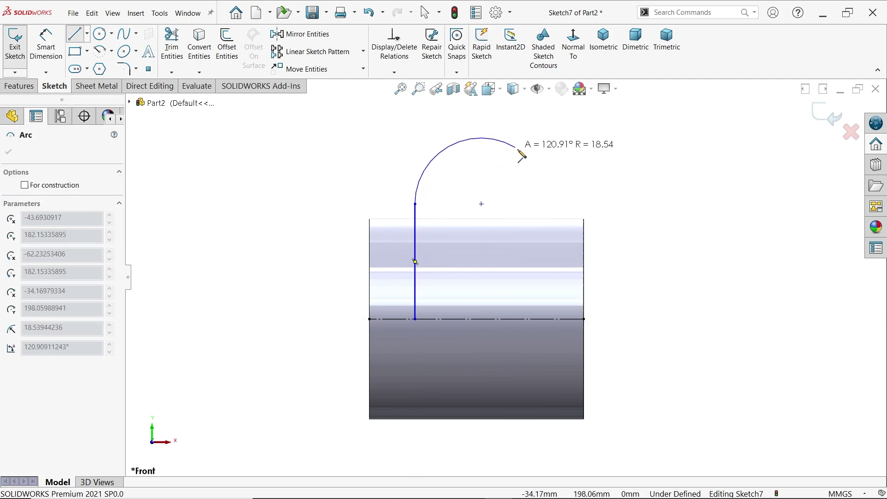
click(538, 203)
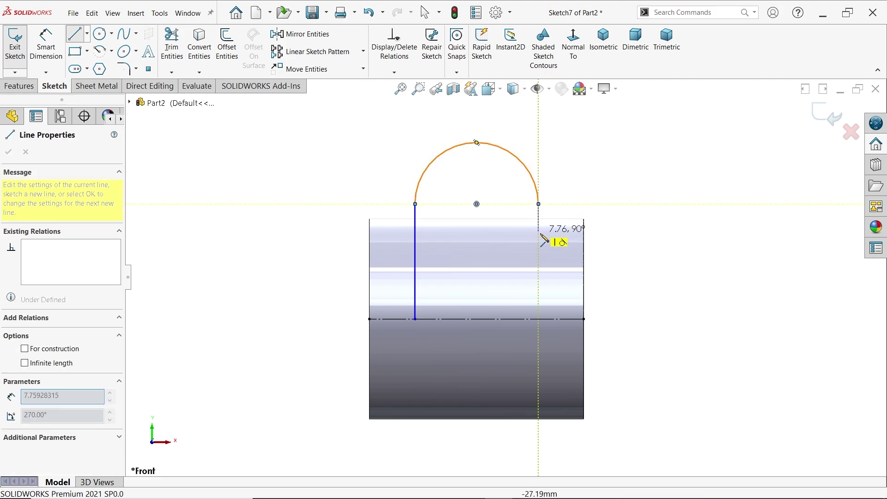
click(538, 319)
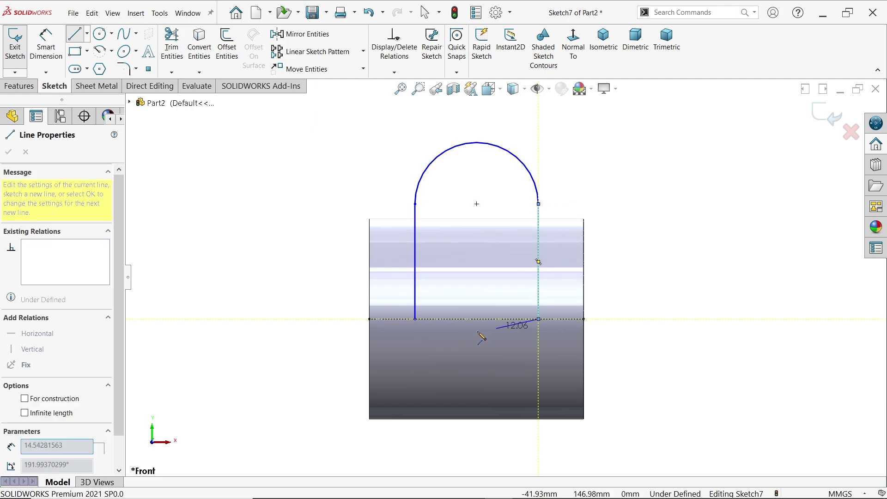
click(415, 318)
right_click(284, 210)
click(305, 204)
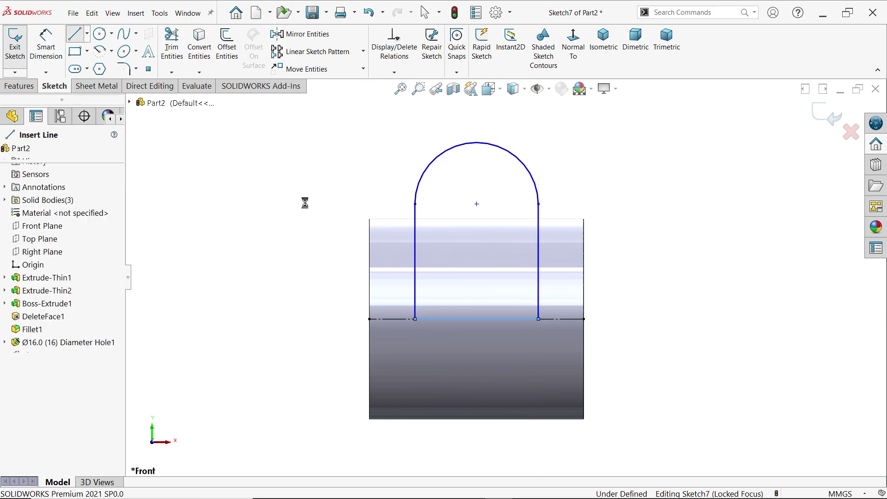
Sketch a circle about 18 mm in diameter, concentric with the arch's top arc.
click(99, 33)
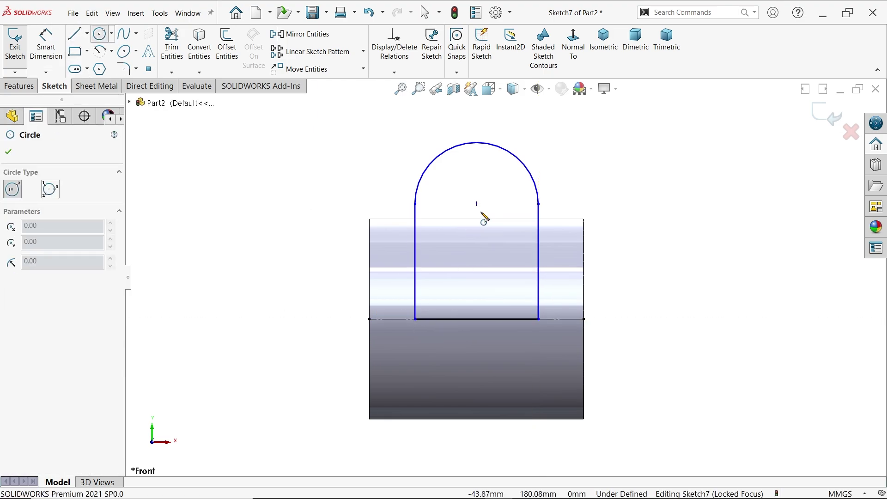
click(477, 203)
click(483, 174)
Dimension the circle's centre 40 mm above the cylinder's axis line.
click(46, 42)
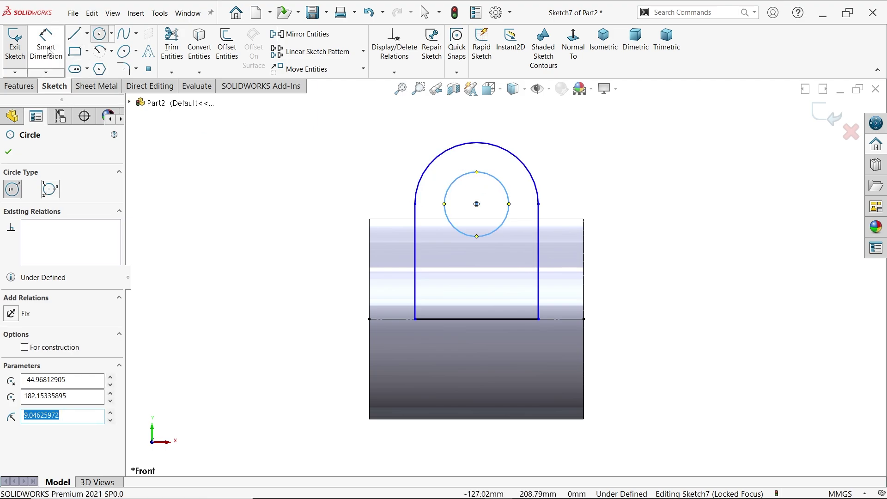
click(477, 204)
click(567, 319)
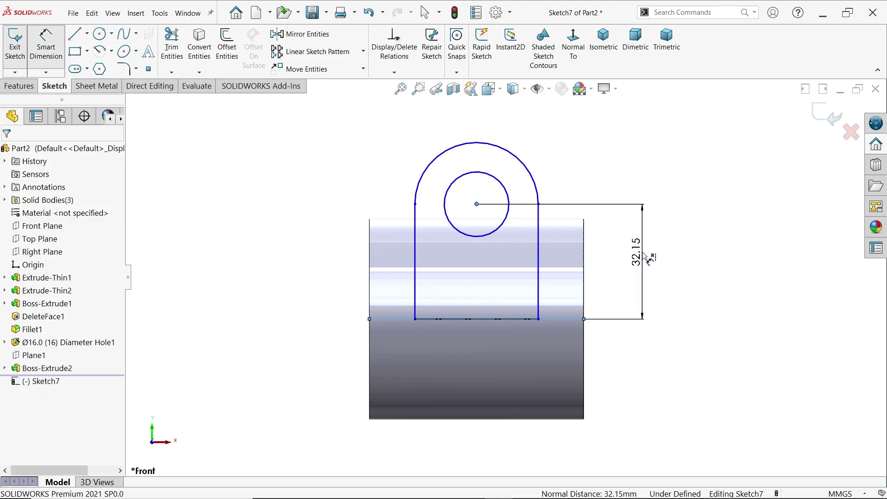
click(645, 257)
text(40)
key(Return)
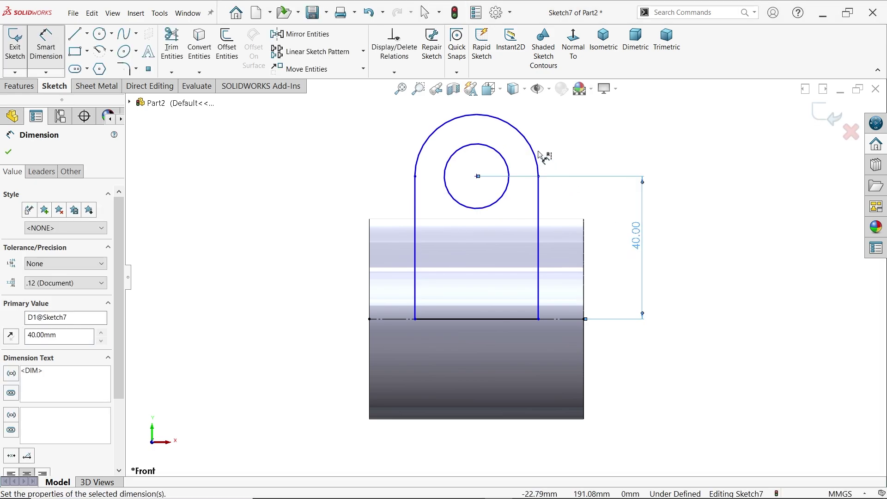
Dimension the arch's top arc to a 15 mm radius and the inner circle to a 15 mm diameter.
click(538, 152)
click(553, 128)
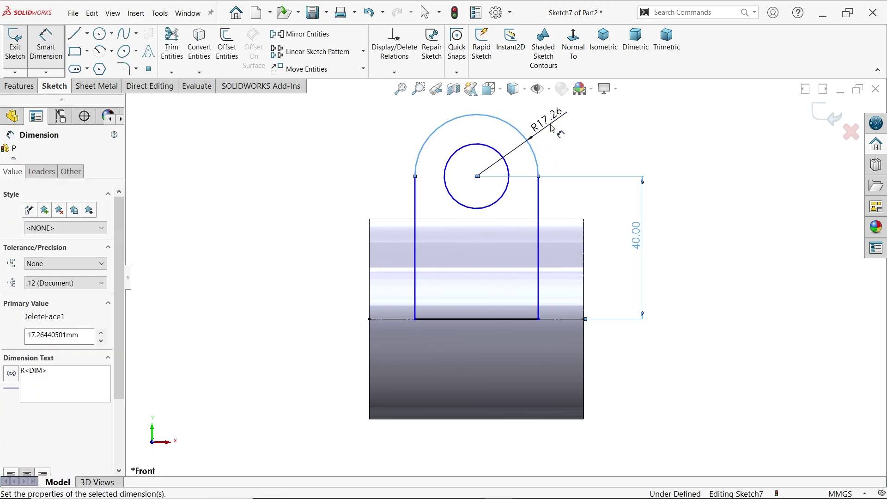
text(15)
click(495, 106)
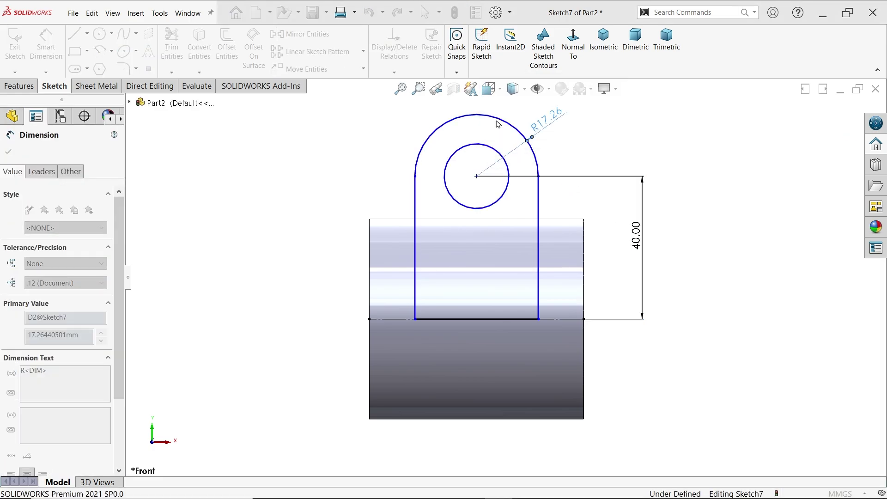
click(454, 153)
click(400, 129)
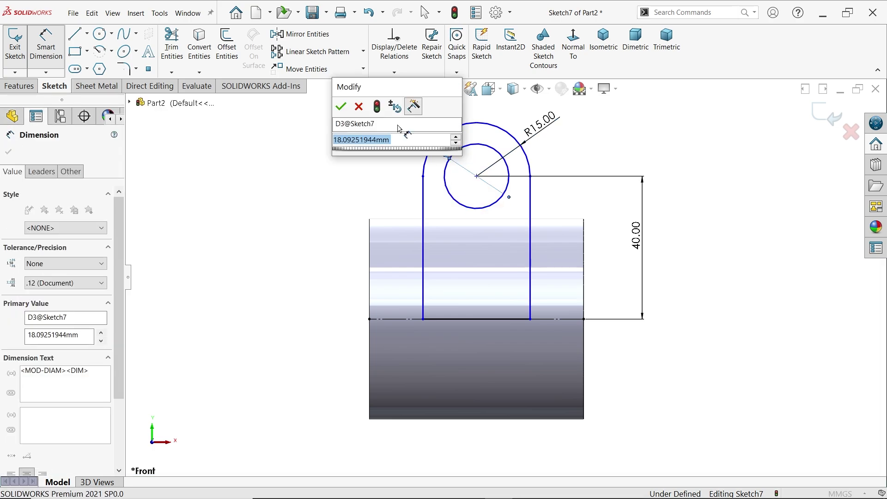
text(15)
key(Return)
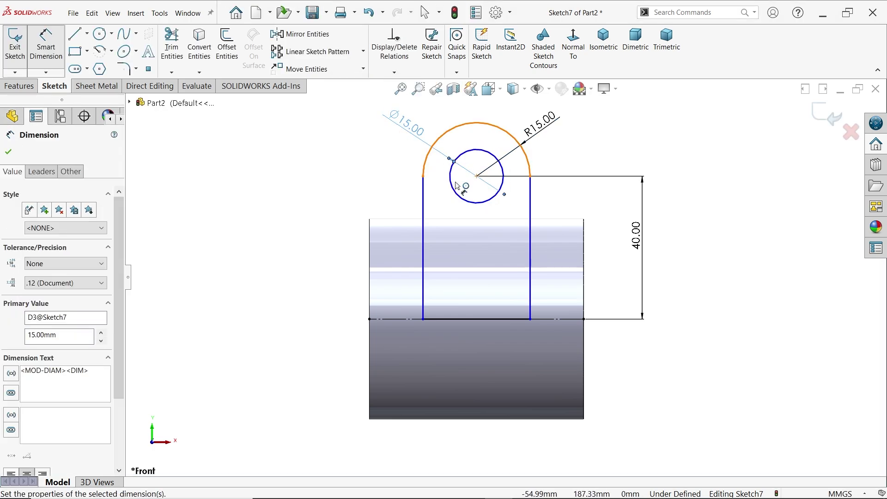
Dimension the circle's centre 30 mm horizontally from the cylinder's end face farther from the side lug.
click(476, 176)
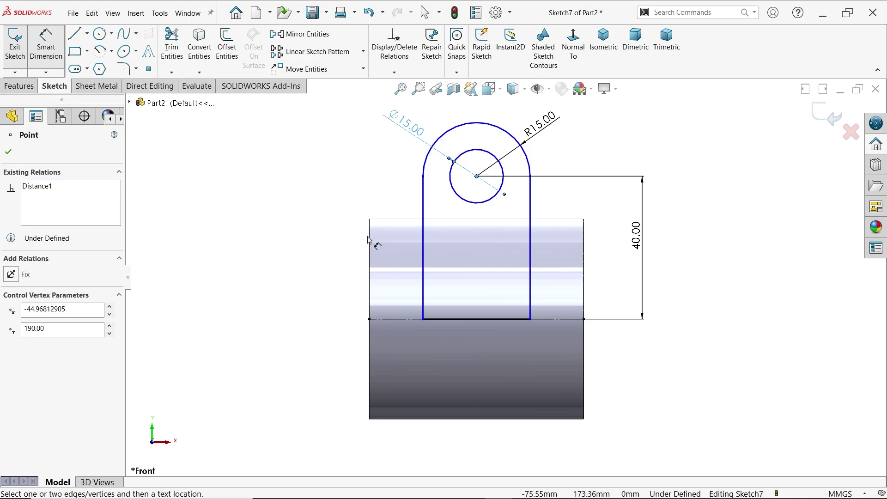
click(369, 240)
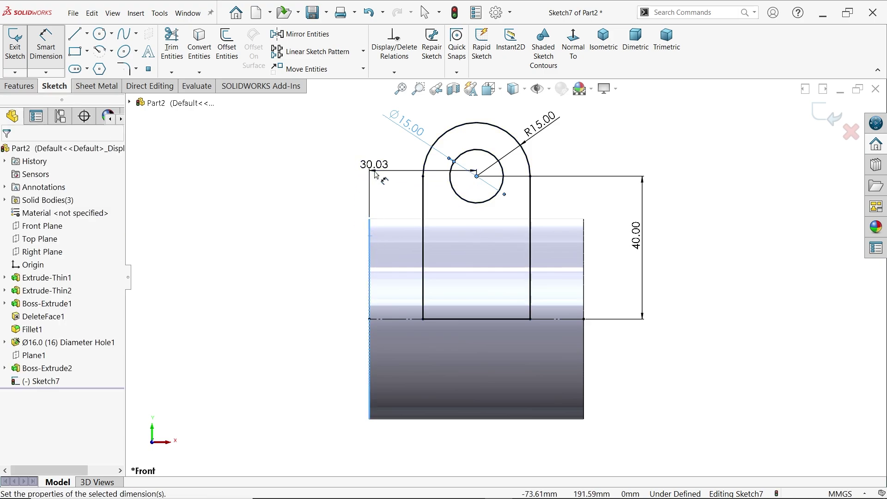
click(375, 175)
text(30)
key(Return)
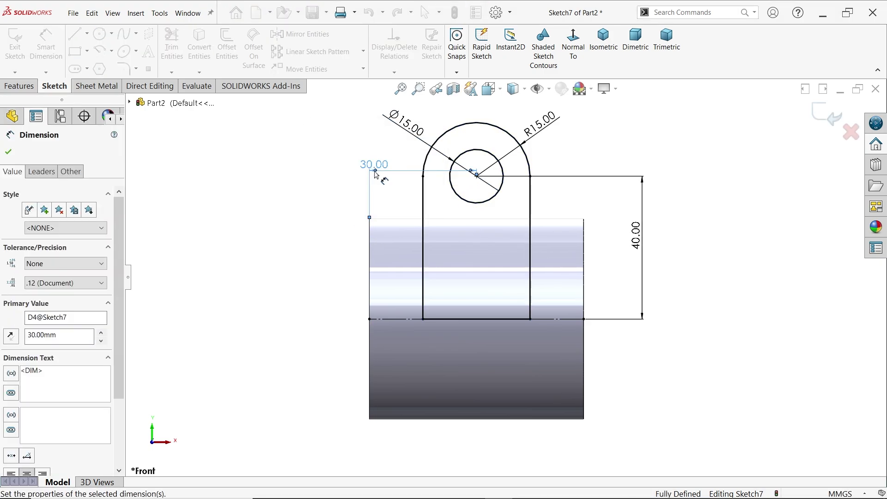
Extrude the arch profile 35 mm with the Mid Plane end condition, merged with the upper cylinder.
click(604, 40)
scroll(518, 167, down, 4)
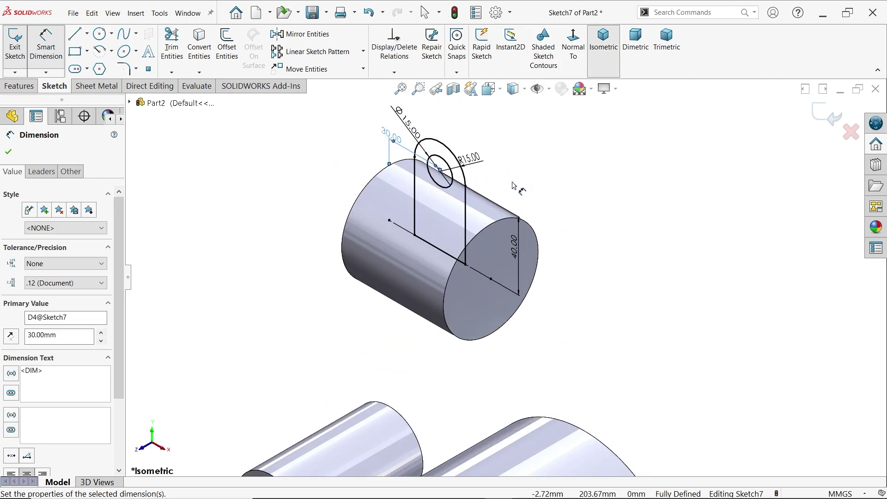
click(19, 87)
click(18, 44)
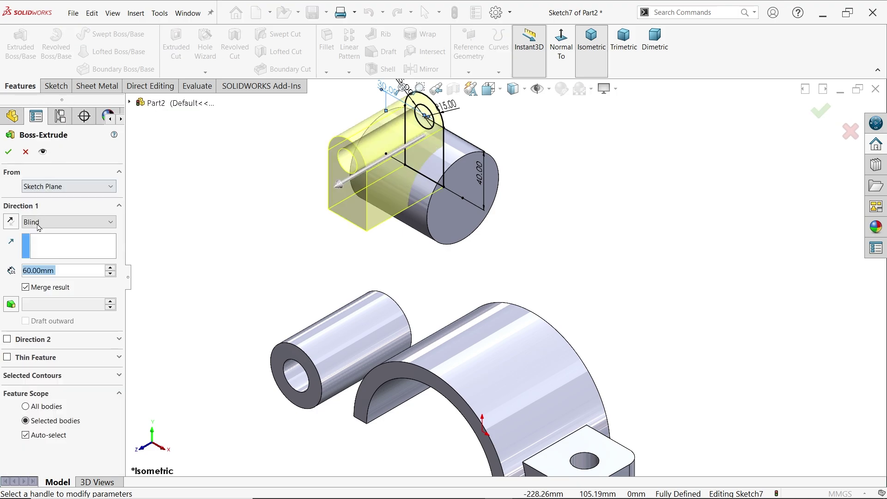
click(39, 223)
click(41, 291)
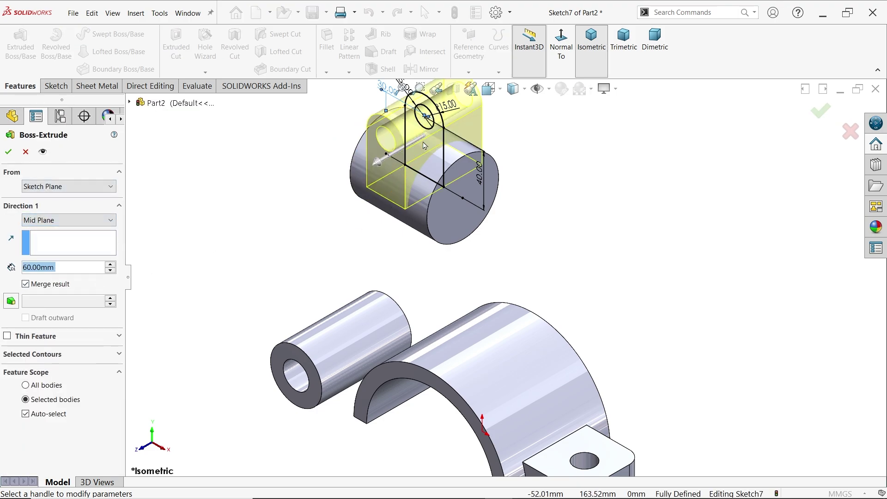
scroll(424, 145, down, 5)
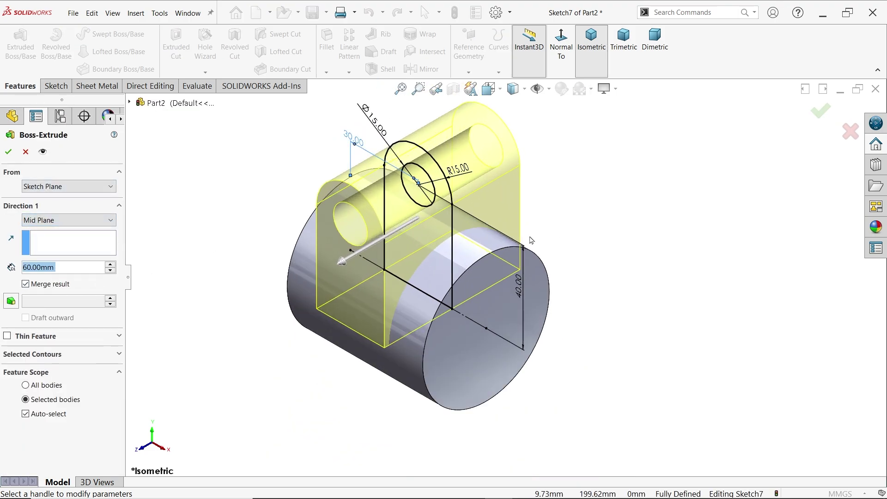
text(35)
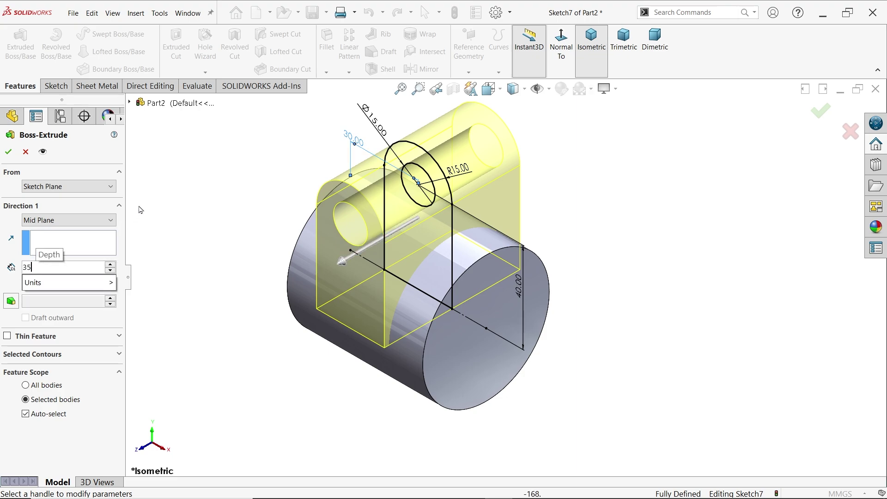
key(Return)
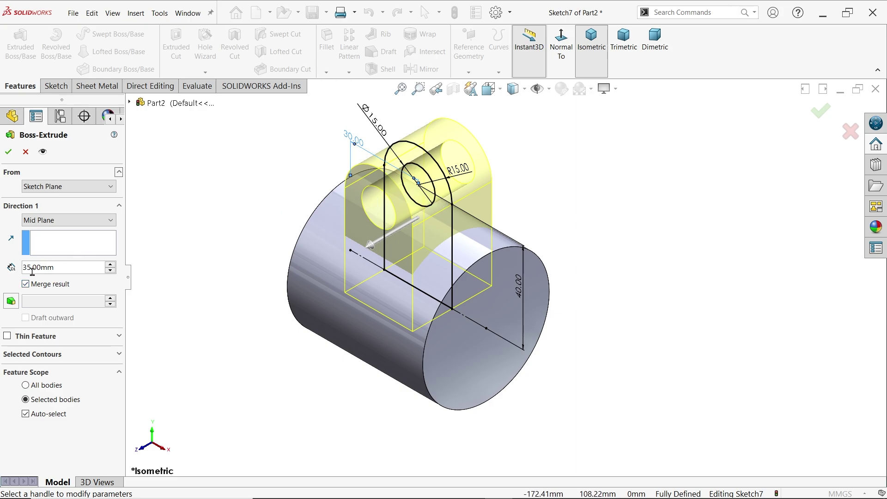
click(7, 153)
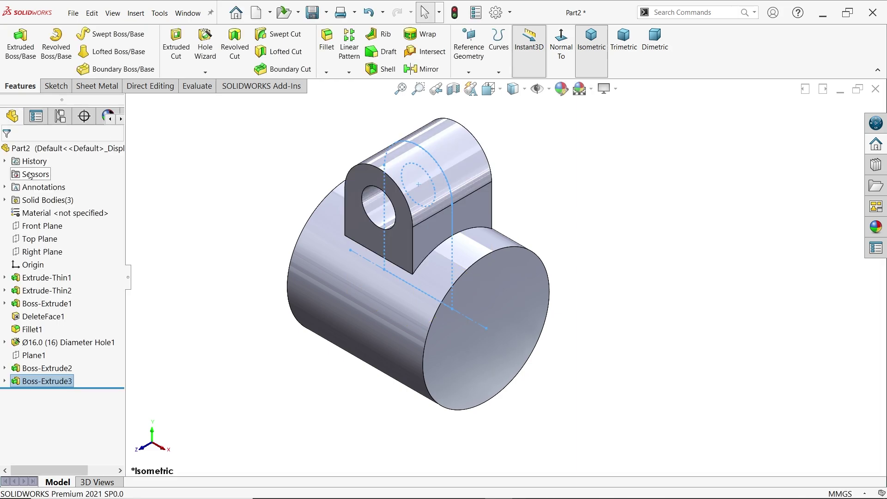
mouse_move(264, 204)
middle_down()
mouse_move(309, 154)
mouse_move(324, 158)
mouse_move(260, 178)
mouse_move(264, 192)
middle_up()
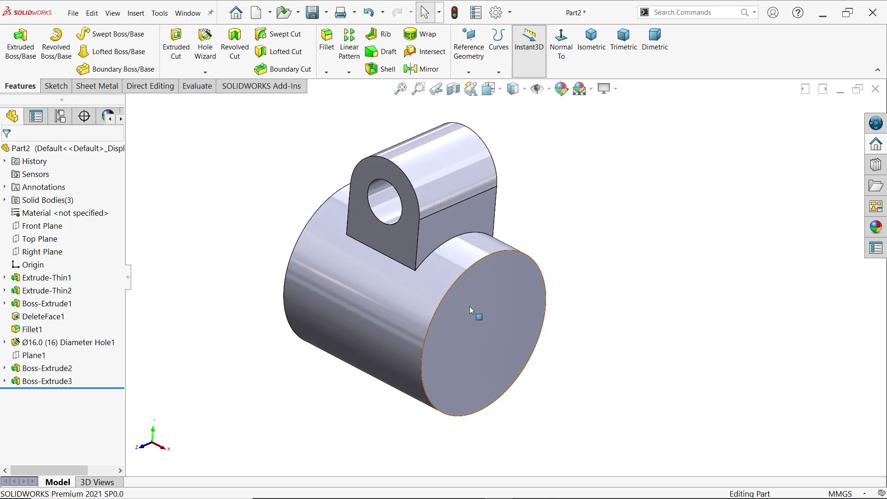
Switch to the Exercise 166 drawing, check the upper boss, clamp ear and web dimensions, and return to SolidWorks.
click(541, 497)
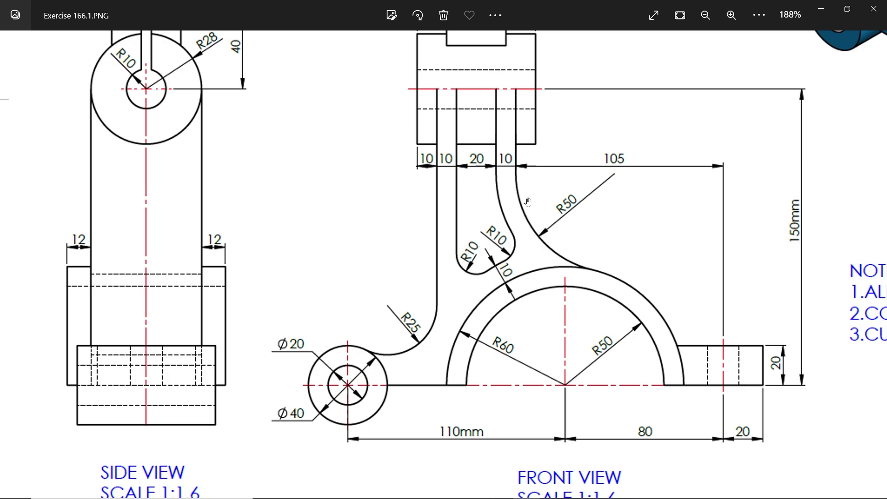
drag(528, 202, 513, 287)
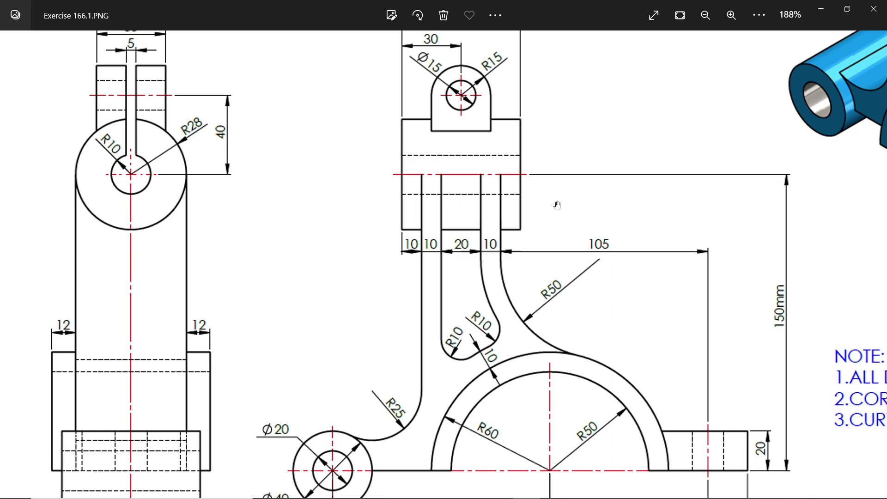
click(821, 9)
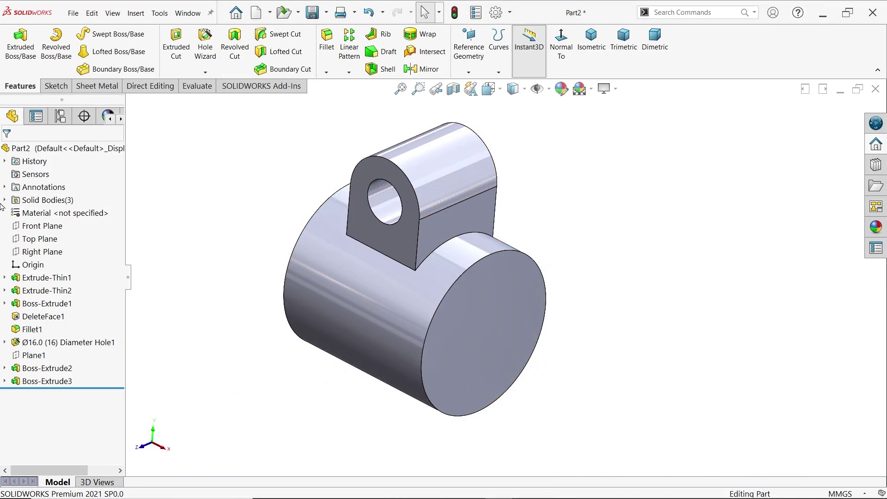
Start a sketch on the Front Plane and draw a horizontal centerline along the upper cylinder's axis between its end faces.
key(f)
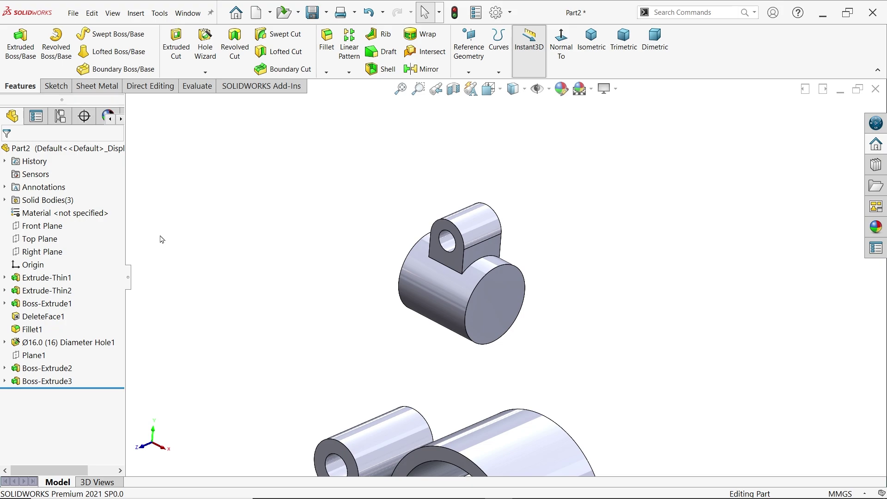
click(48, 228)
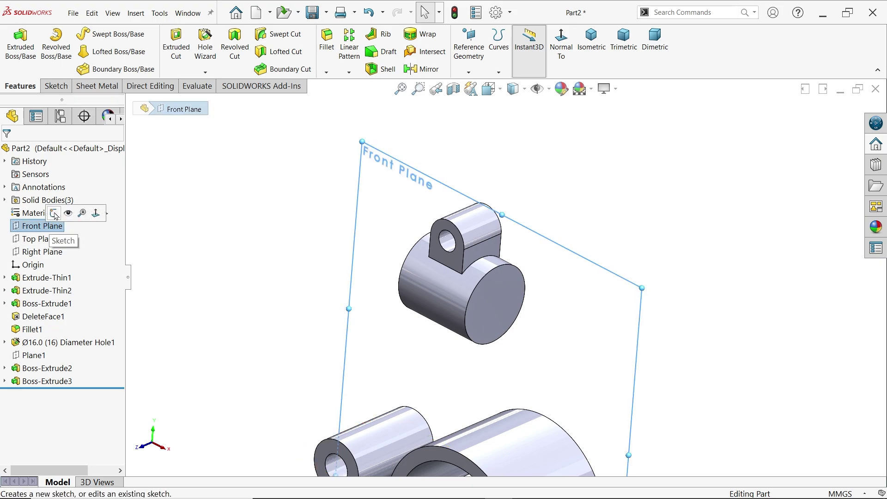
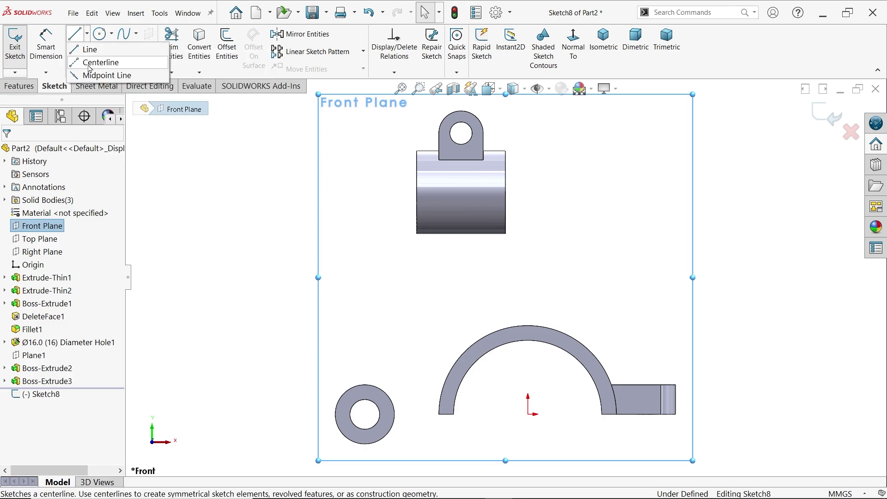
click(99, 61)
scroll(469, 175, down, 3)
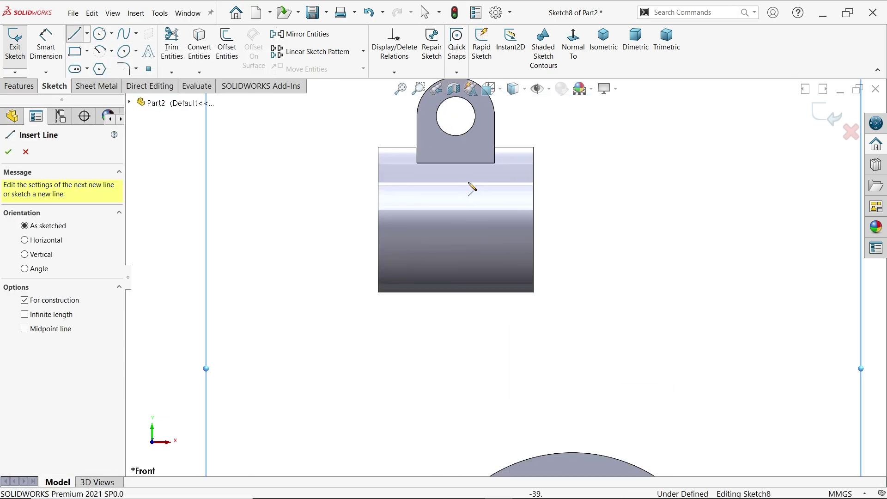
click(378, 220)
click(534, 220)
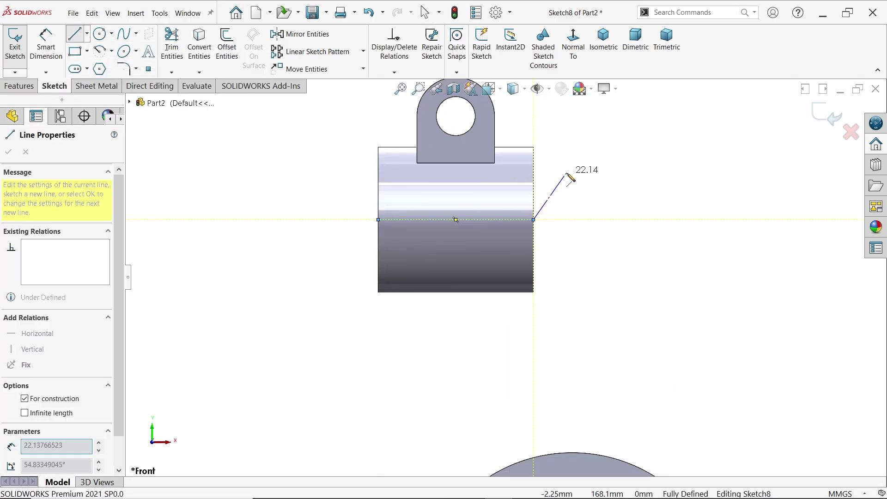
End the centerline and convert the large half ring's outer edge and the small ring's outer edge into sketch entities.
right_click(567, 138)
click(587, 181)
scroll(580, 202, up, 3)
scroll(527, 335, down, 2)
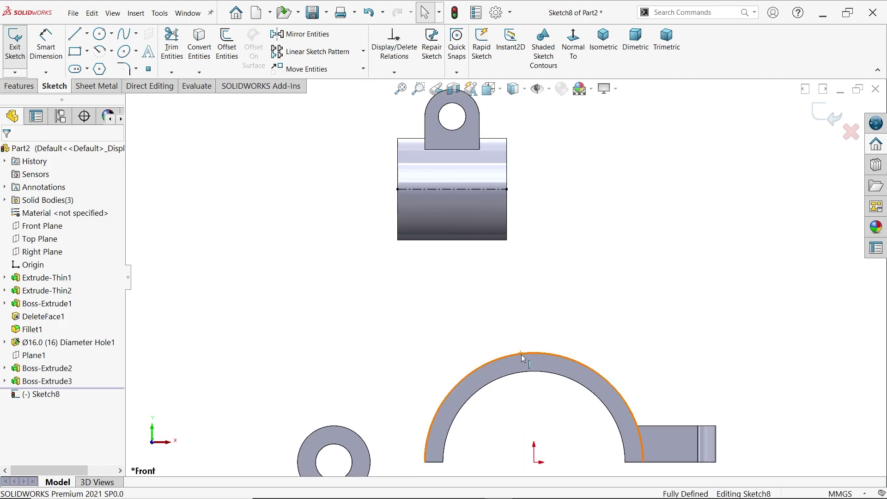
click(523, 354)
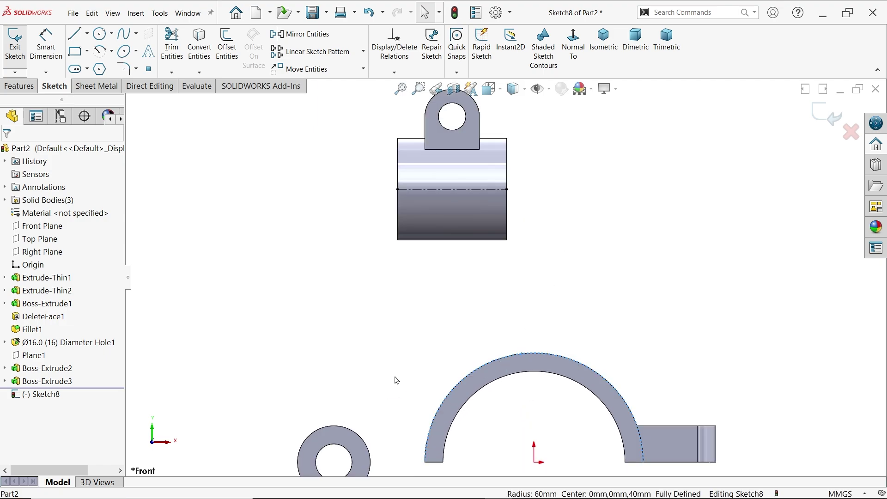
ctrl+click(346, 430)
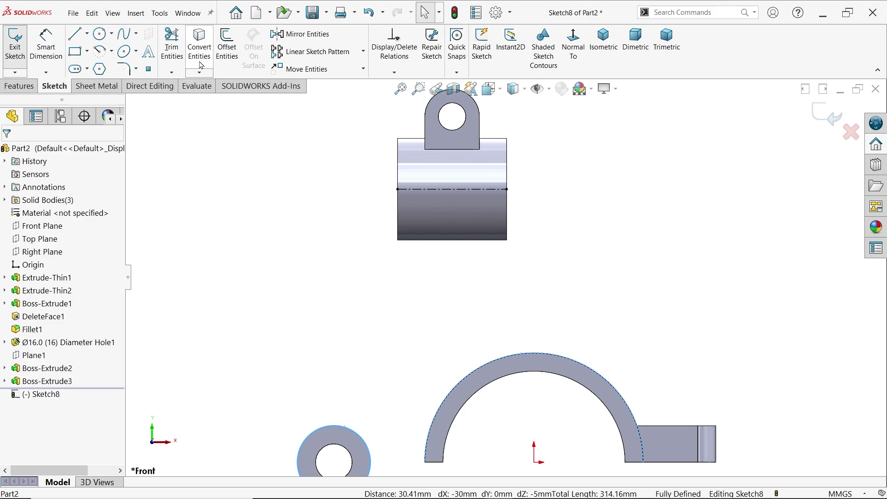
Draw a vertical line about 51 mm down from the cylinder's centerline, continuing as a tangent arc of about 41 mm radius to the half ring.
click(74, 35)
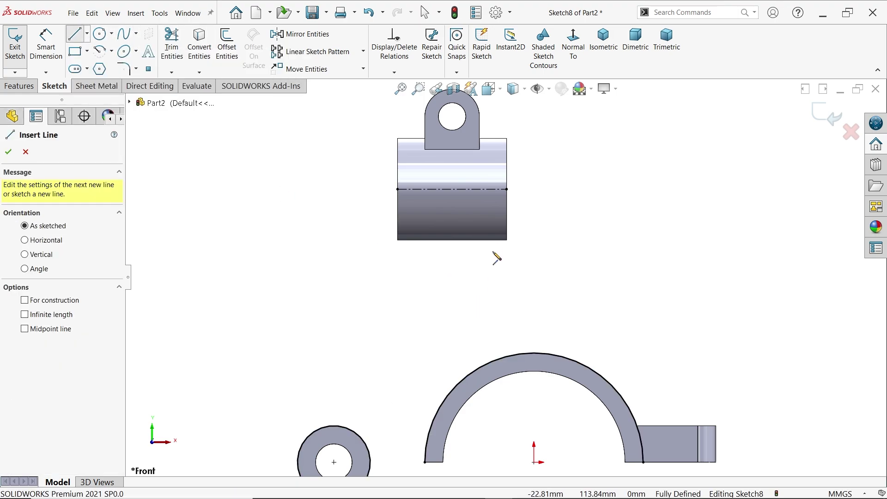
scroll(486, 194, down, 3)
click(490, 160)
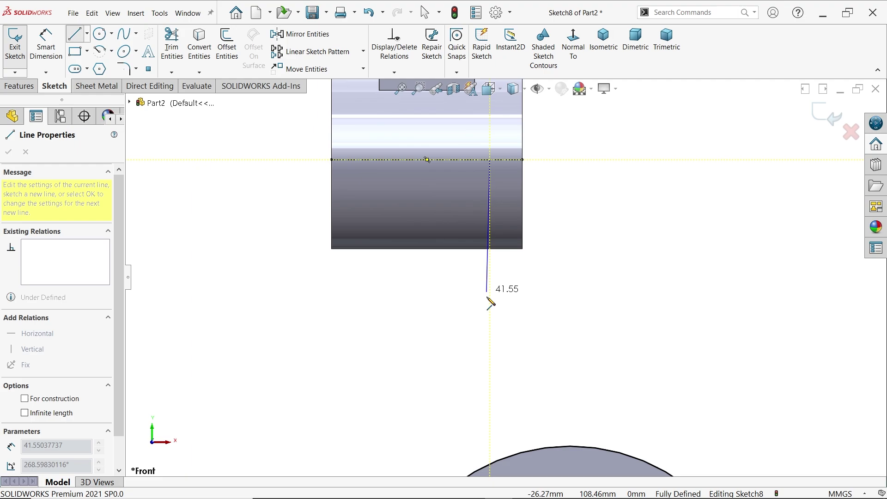
click(490, 321)
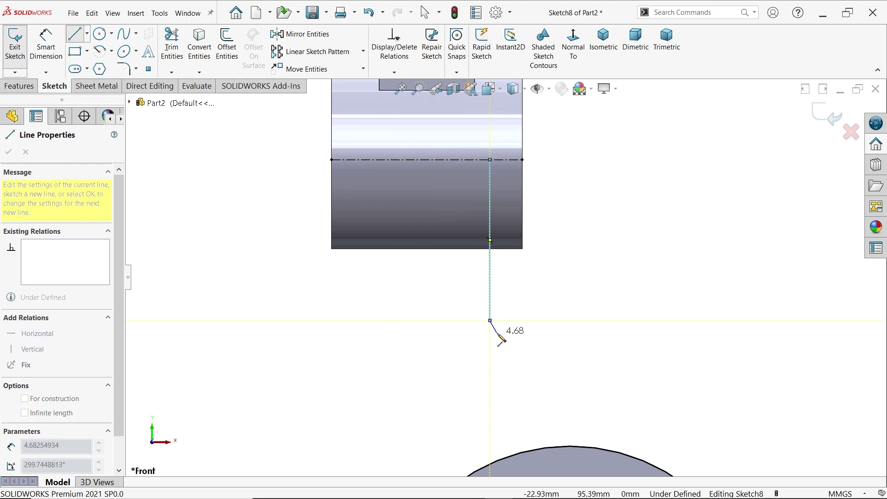
scroll(521, 365, up, 2)
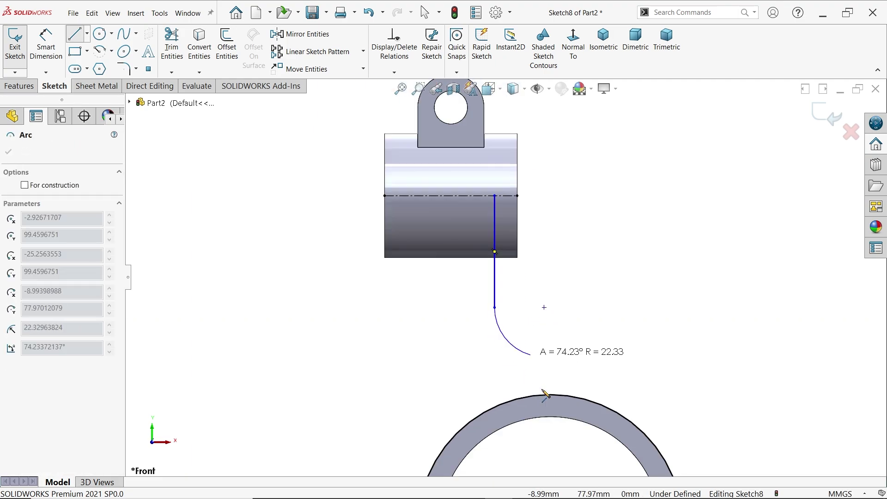
scroll(562, 376, down, 3)
click(569, 384)
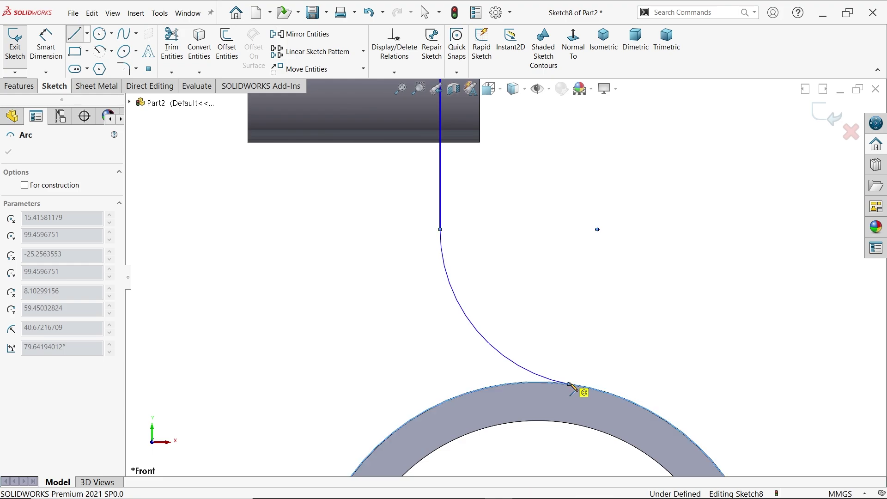
right_click(596, 318)
click(627, 324)
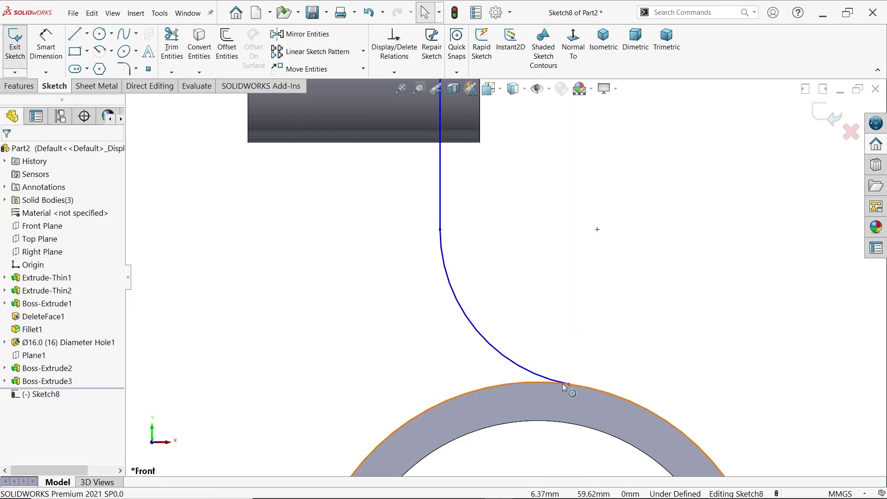
Make the arc tangent to the half ring's outer edge and dimension its radius to 50 mm.
click(549, 381)
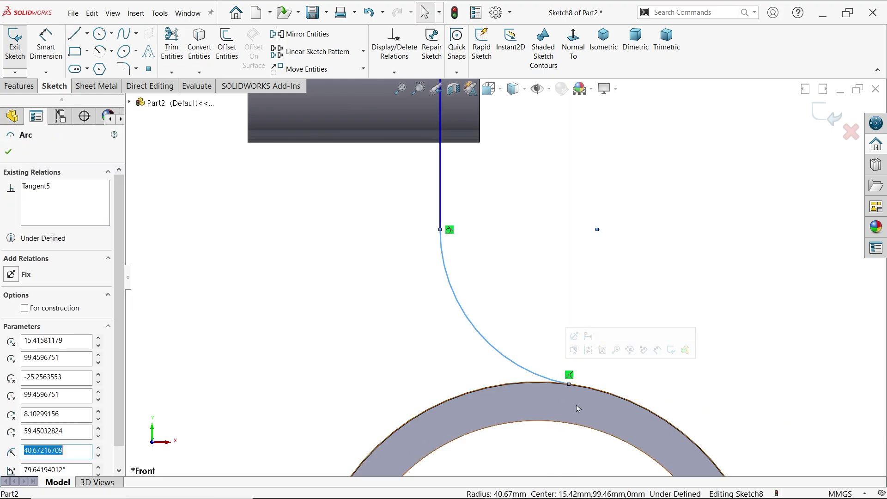
ctrl+click(599, 393)
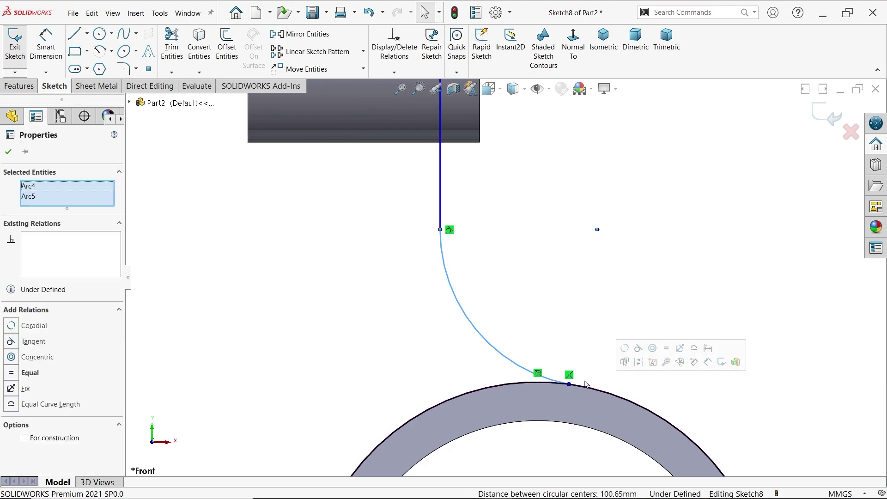
click(638, 349)
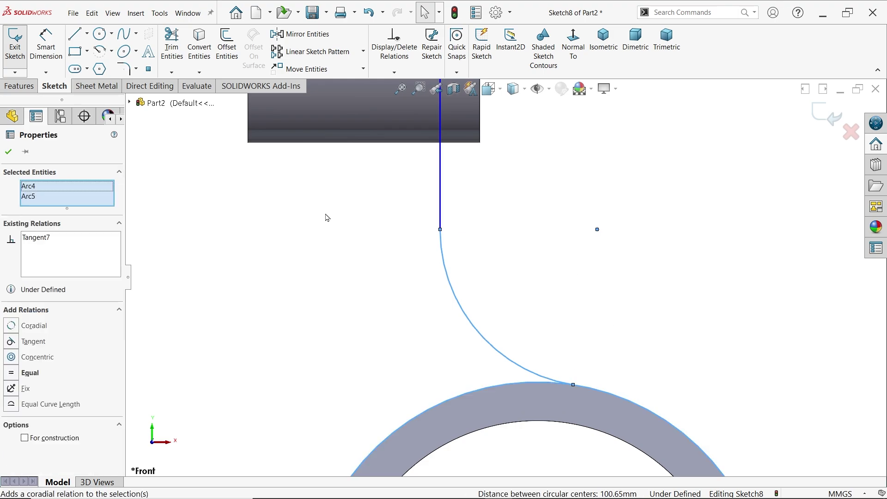
click(45, 44)
click(483, 338)
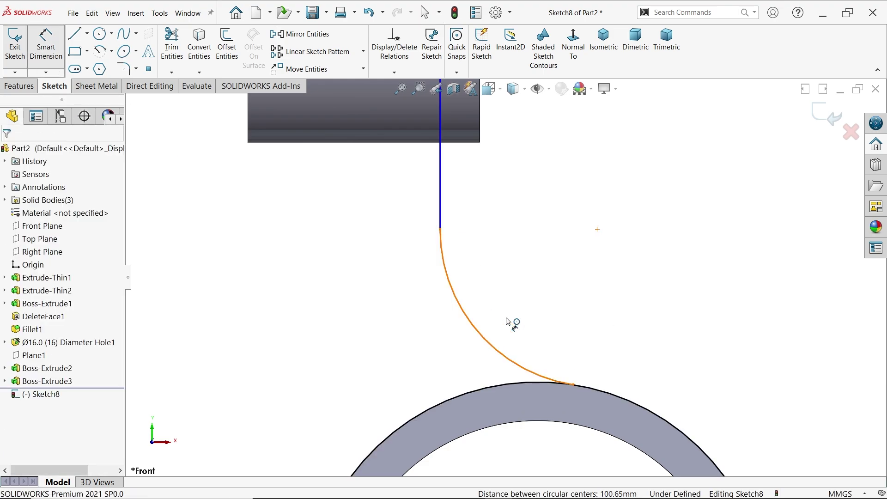
click(536, 298)
text(50)
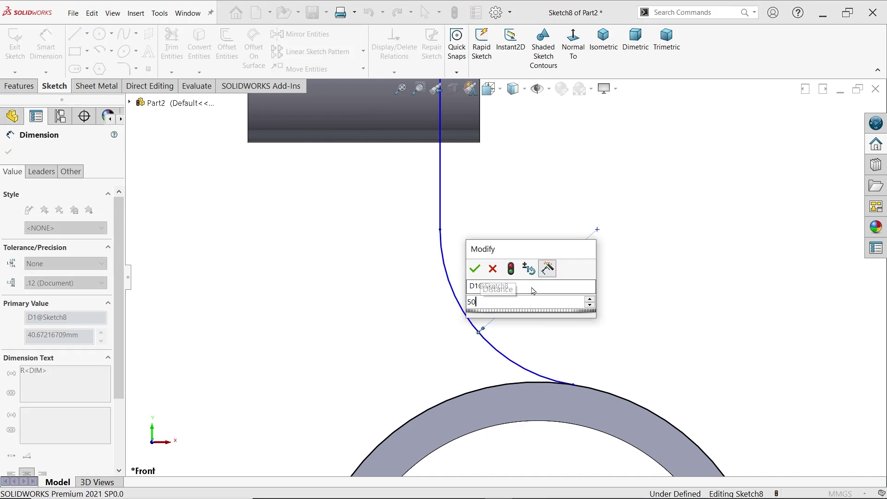
key(Return)
scroll(532, 284, up, 3)
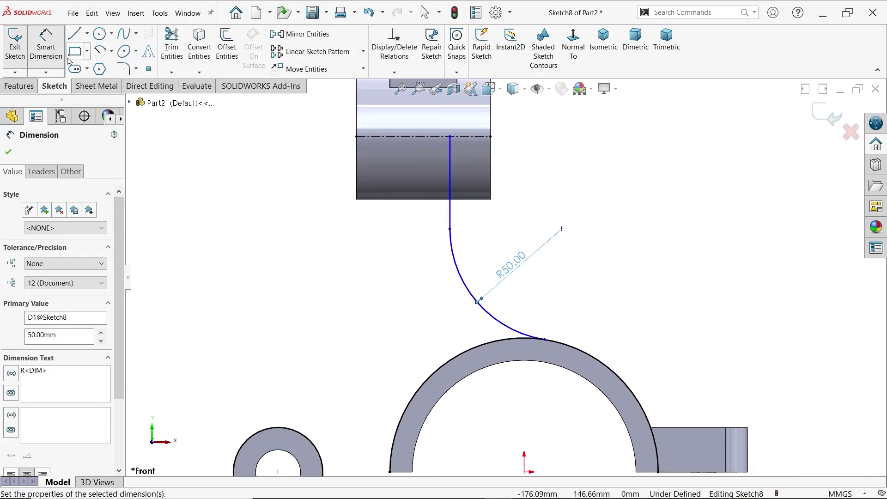
Draw a second vertical line about 96 mm down from the centerline, continuing as a tangent arc of about 35 mm radius to the small ring.
click(75, 34)
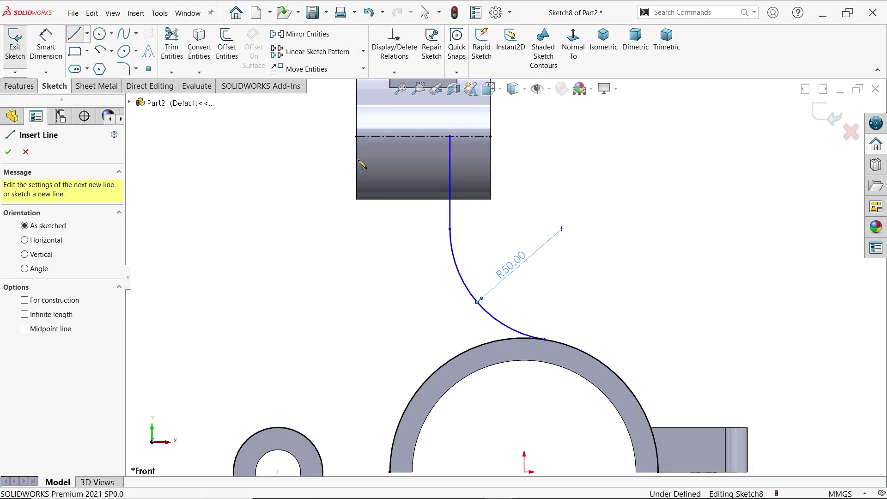
click(379, 137)
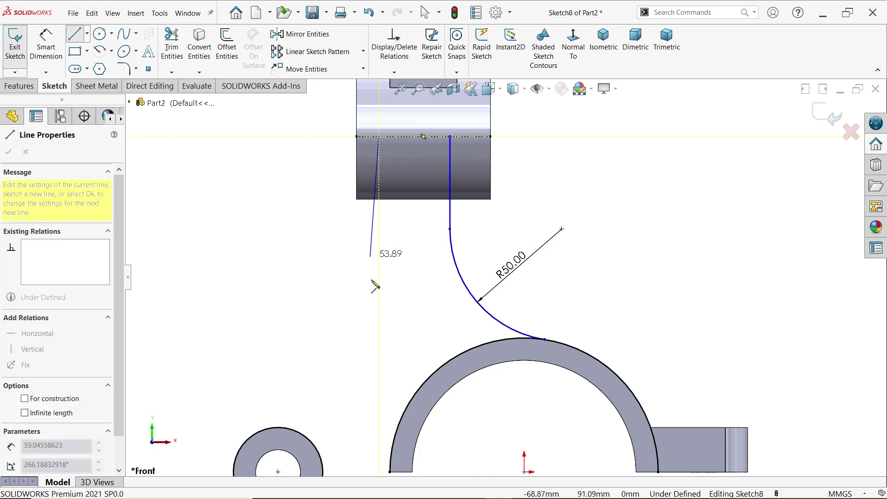
click(379, 351)
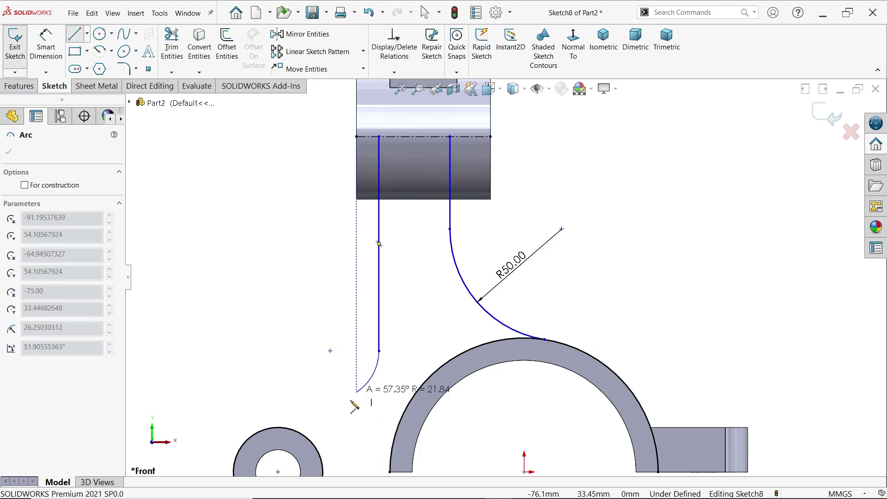
click(292, 430)
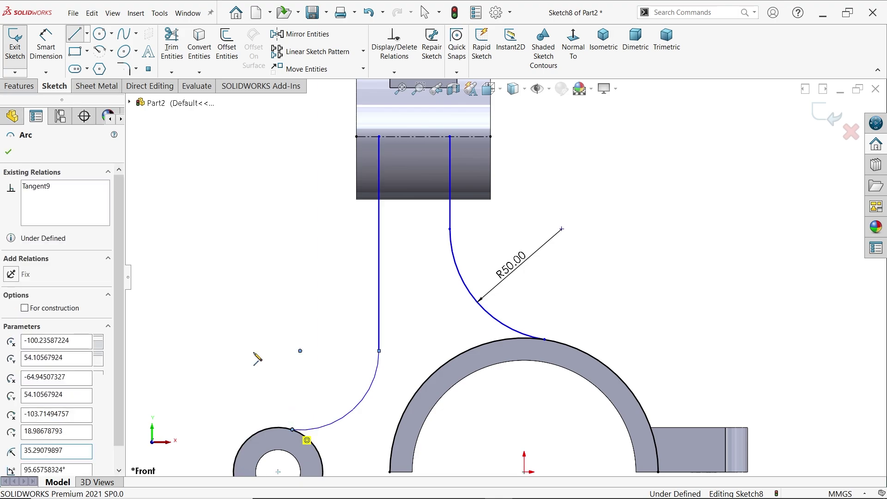
right_click(257, 358)
click(259, 342)
key(Escape)
scroll(272, 437, down, 2)
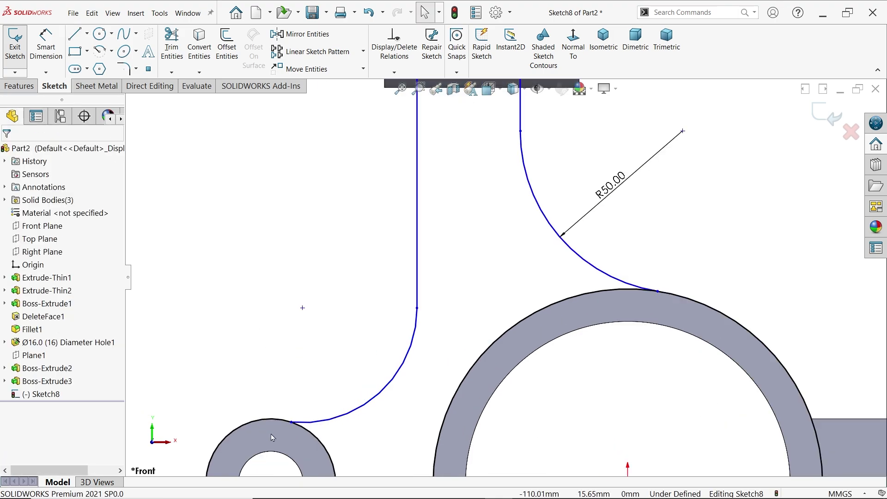
Make the second arc tangent to the small ring's outer circle and dimension its radius to 25 mm.
click(273, 437)
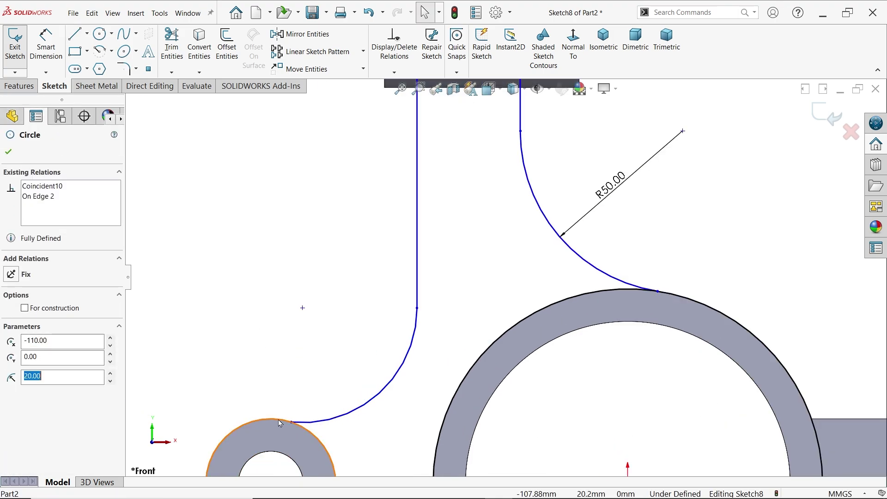
ctrl+click(303, 425)
click(341, 384)
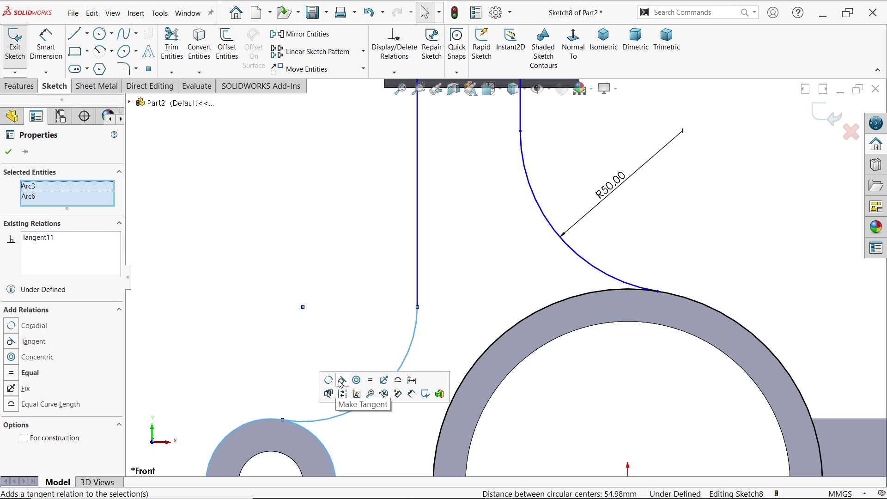
click(59, 57)
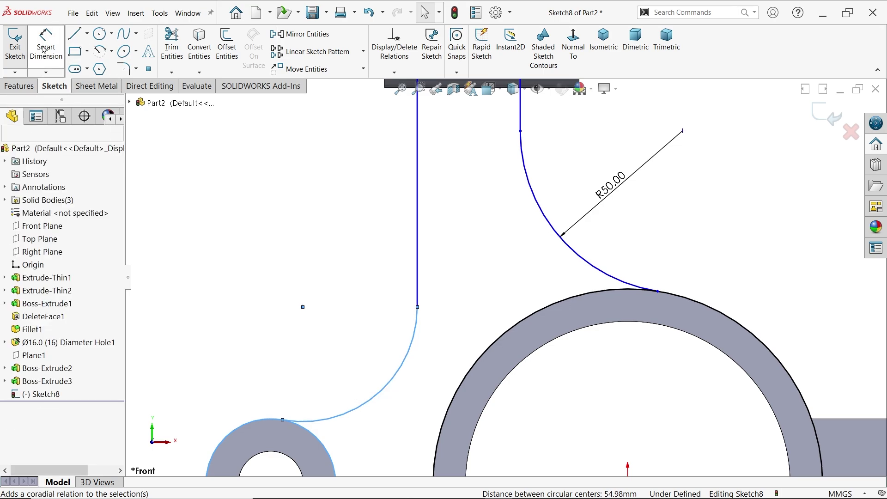
click(349, 383)
click(337, 370)
text(25)
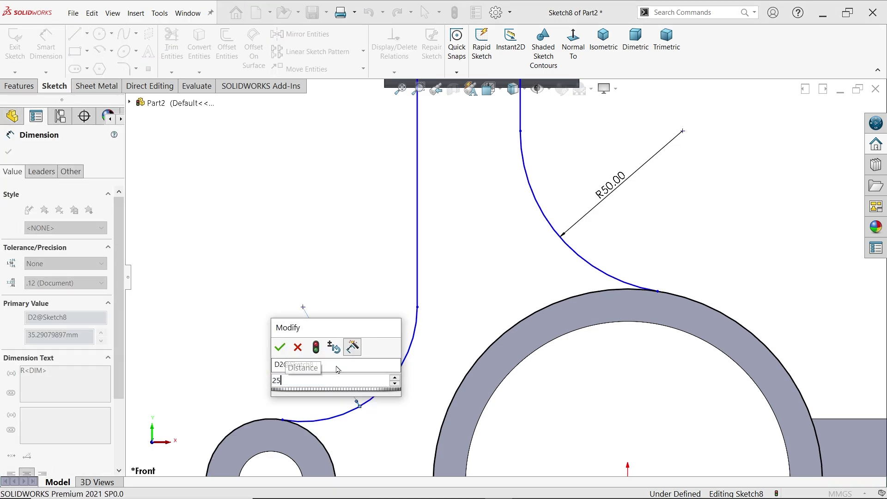
key(Return)
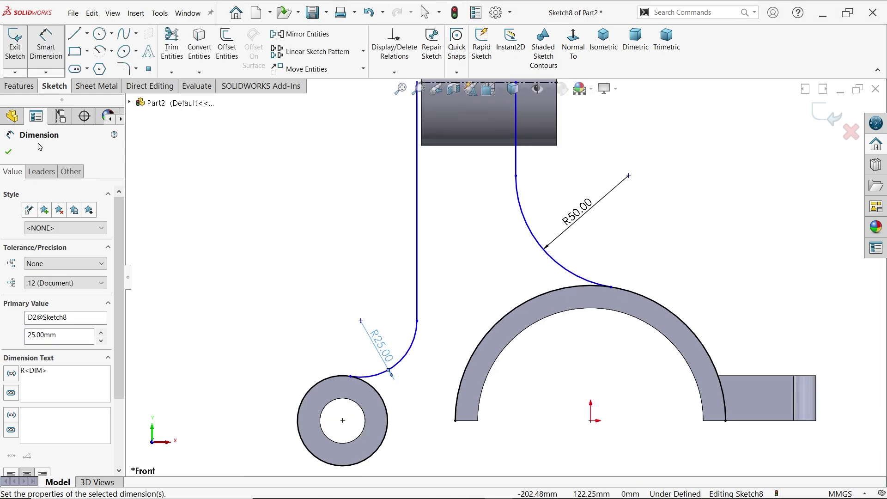
click(8, 152)
Move the longer line back within the upper cylinder and dimension it 10 mm from the nearest cylinder end.
scroll(505, 130, down, 4)
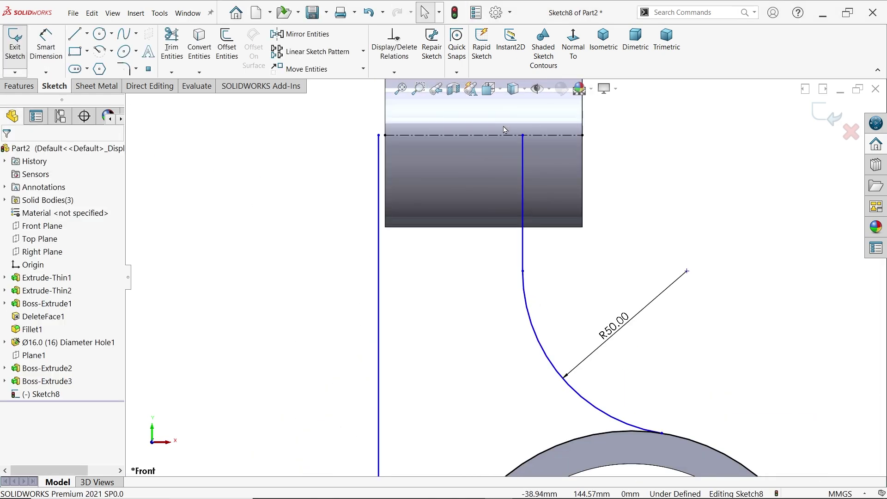
drag(378, 136, 418, 136)
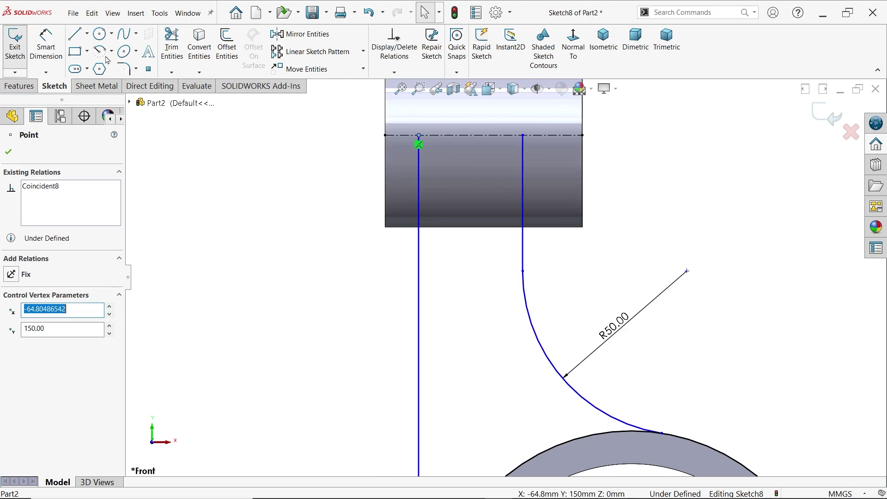
click(46, 44)
click(419, 159)
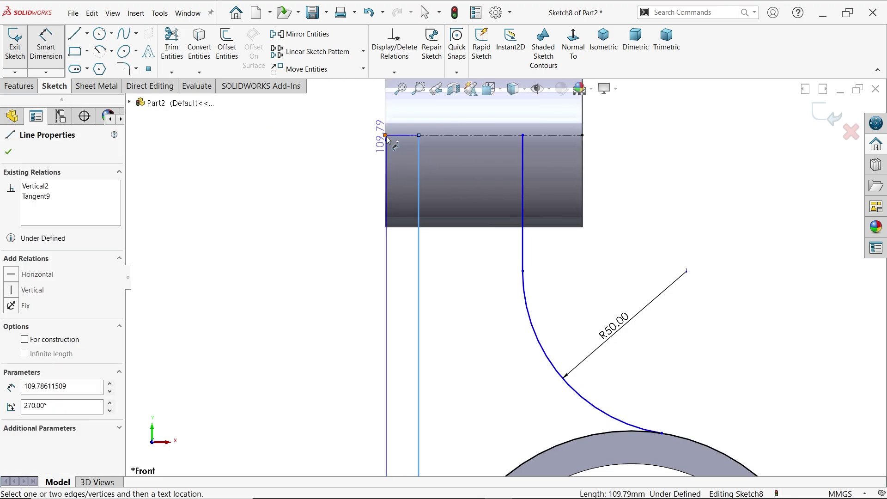
click(386, 135)
click(363, 118)
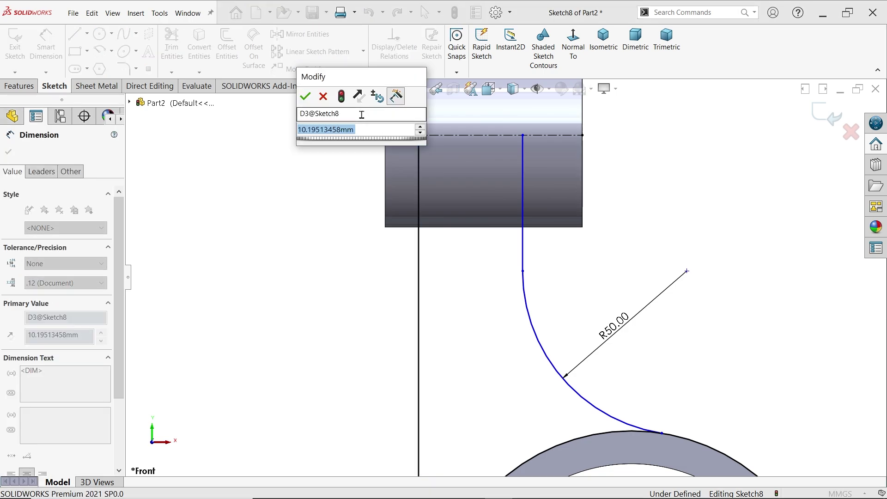
text(10)
key(Return)
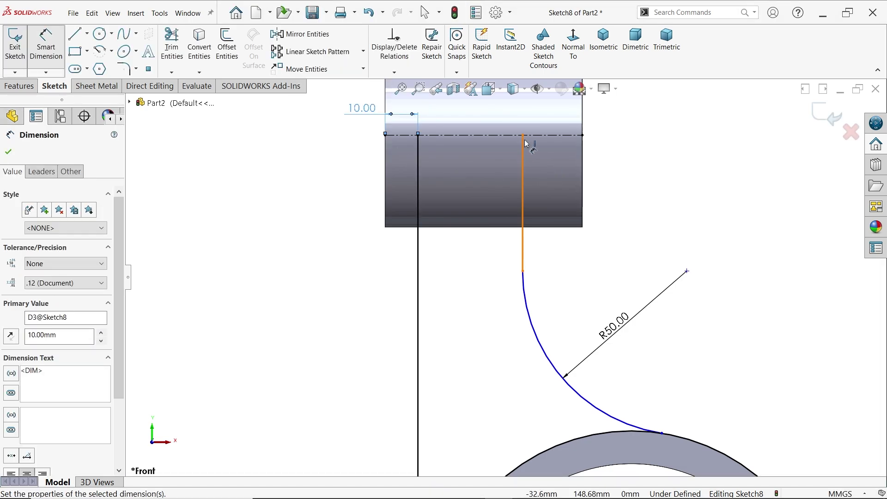
Dimension the shorter vertical line's upper end 10 mm from the cylinder's other end face.
click(523, 136)
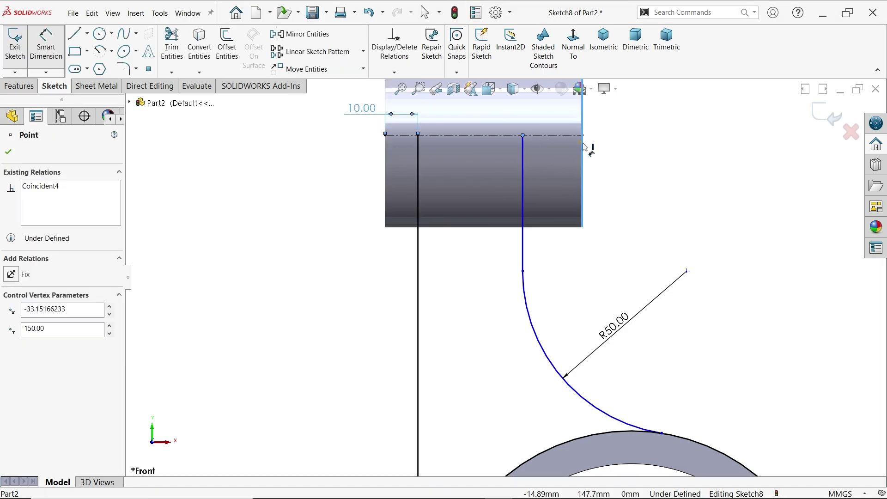
click(583, 148)
click(604, 155)
text(10)
key(Return)
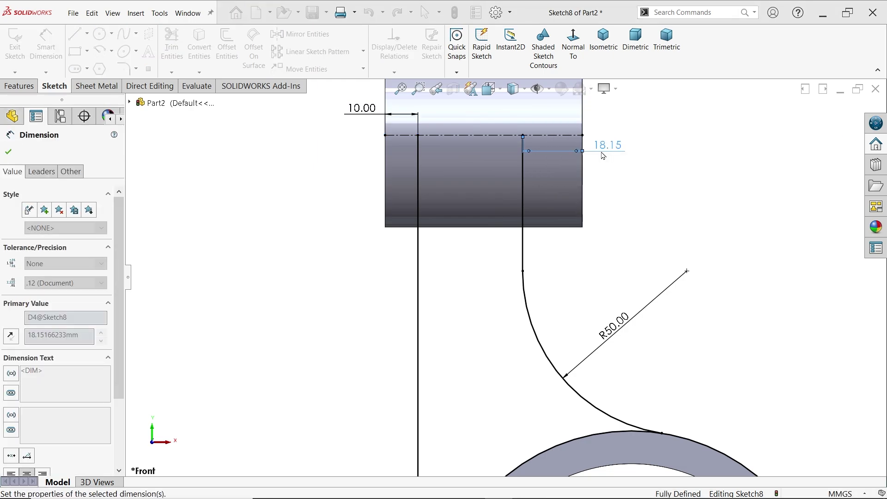
click(11, 154)
scroll(362, 172, up, 2)
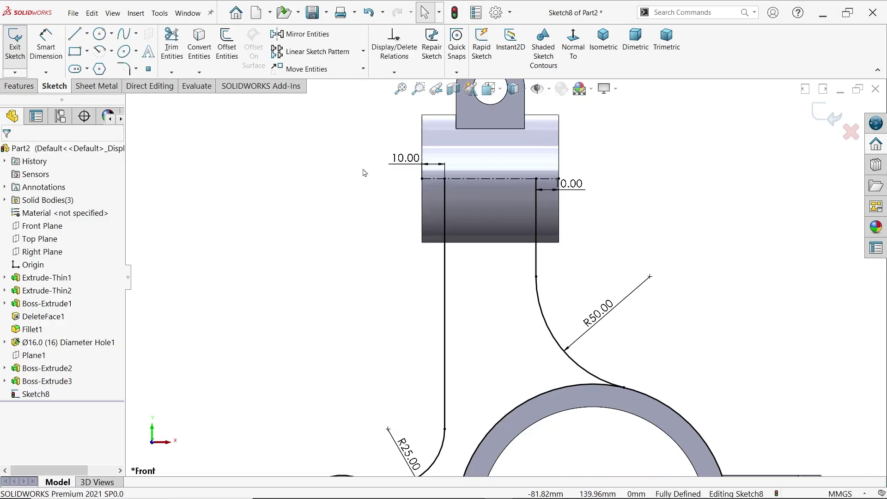
scroll(495, 313, down, 1)
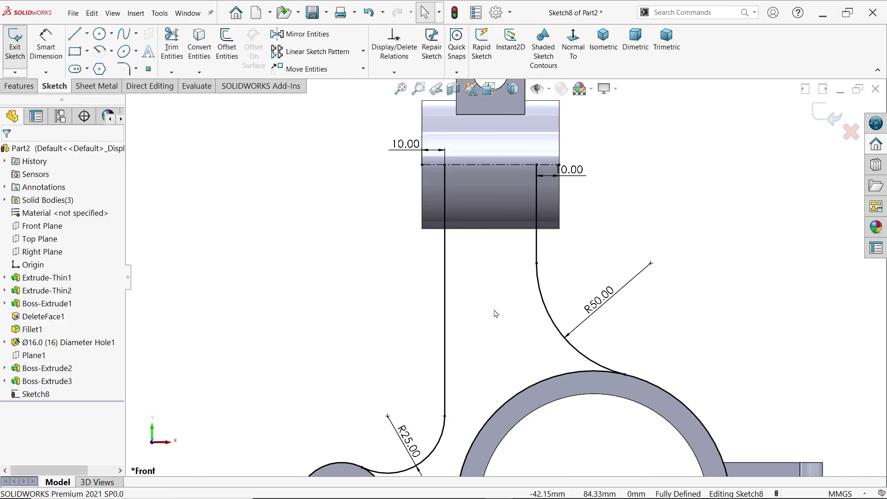
Offset the shorter vertical line together with its R50 arc as a chain by 10 mm towards the longer line.
click(227, 46)
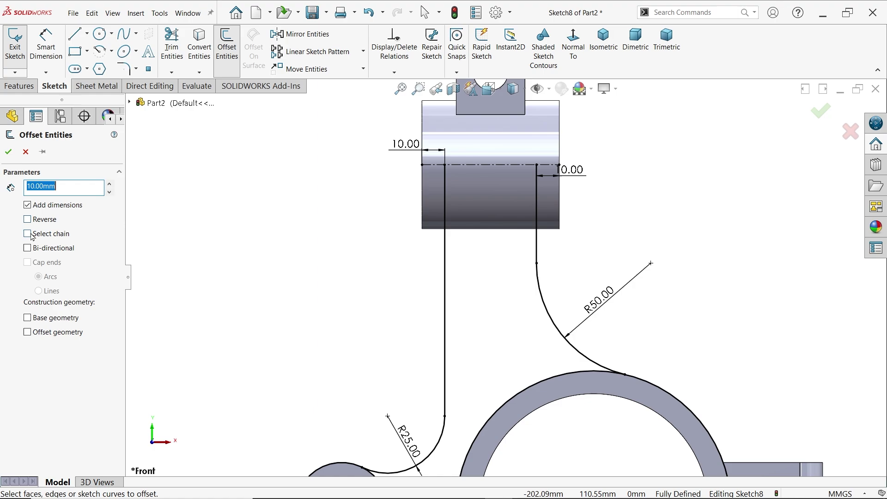
click(537, 249)
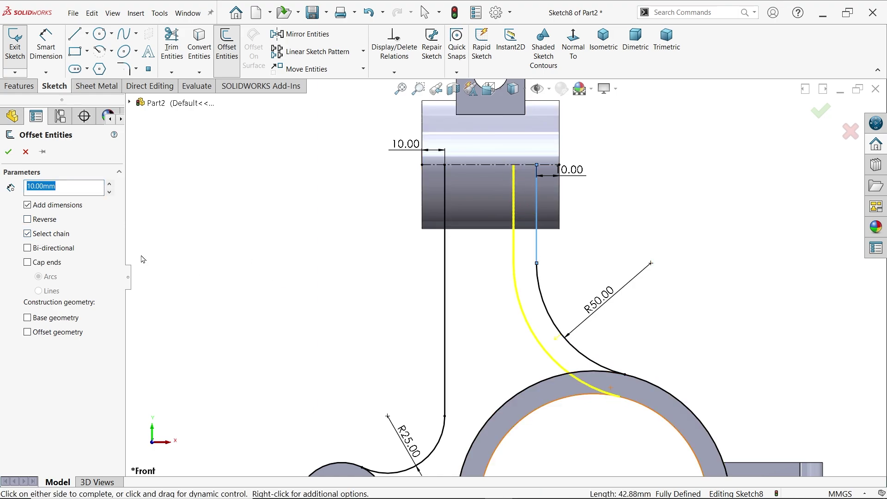
click(8, 151)
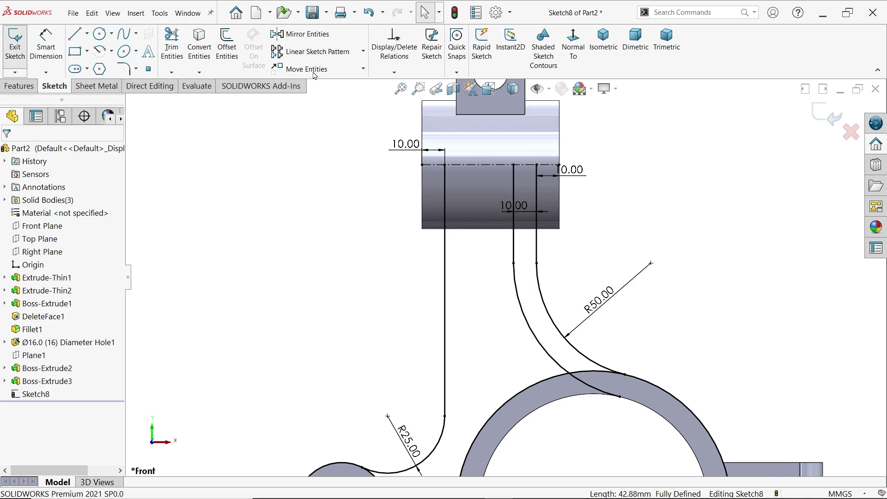
Offset only the longer vertical line, without its R25 arc, 10 mm inward towards the other leg.
click(226, 46)
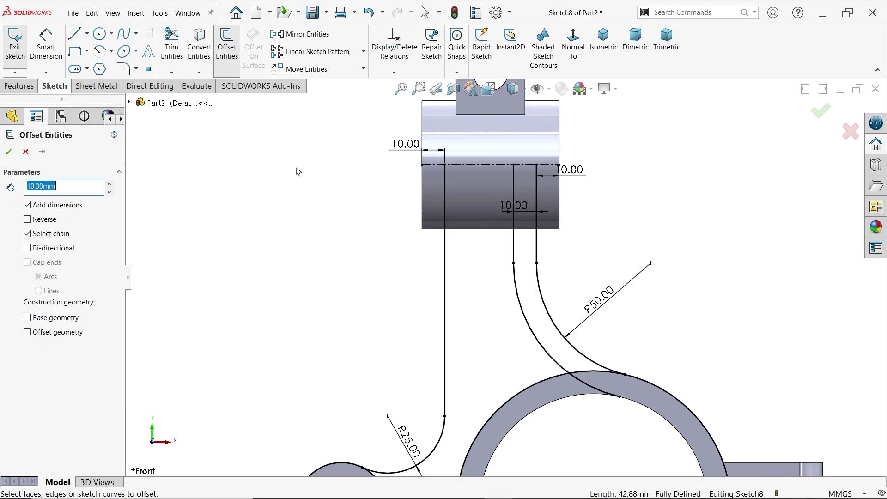
click(445, 283)
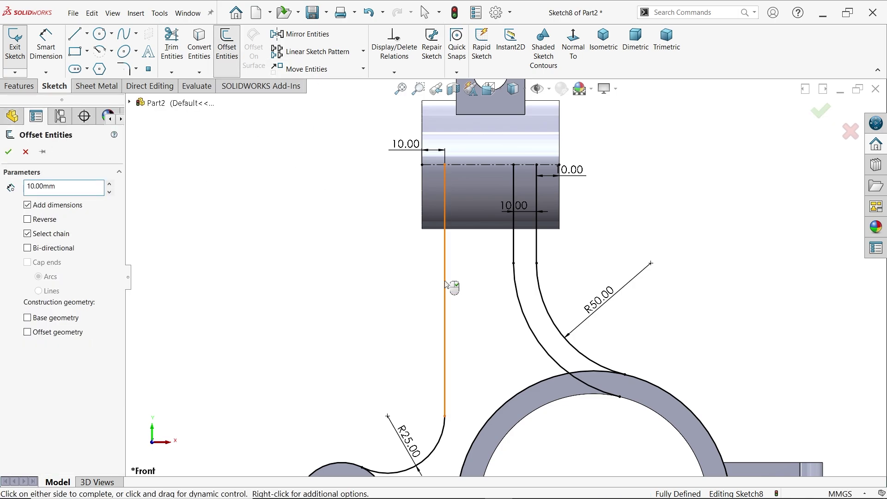
click(27, 220)
scroll(169, 276, up, 3)
scroll(522, 408, down, 4)
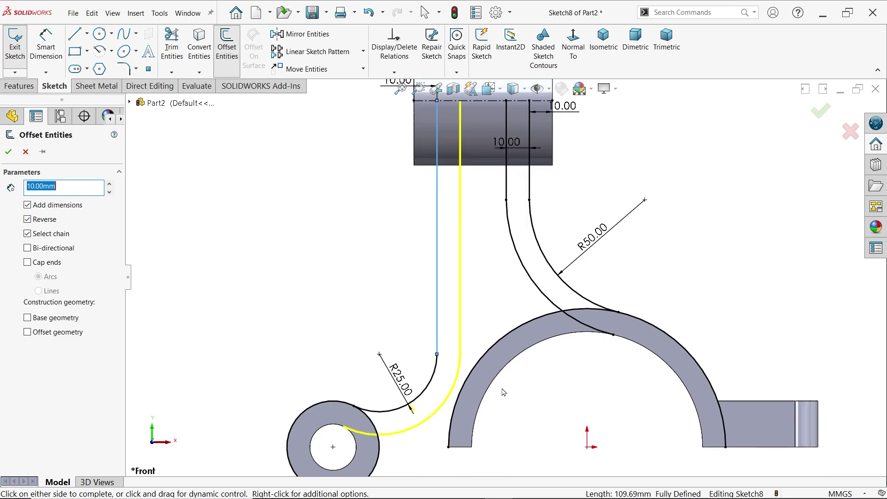
click(28, 234)
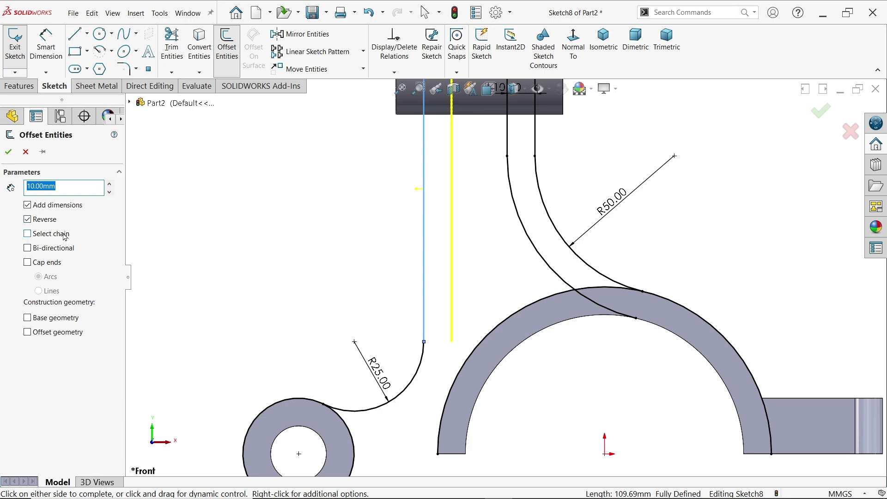
click(8, 153)
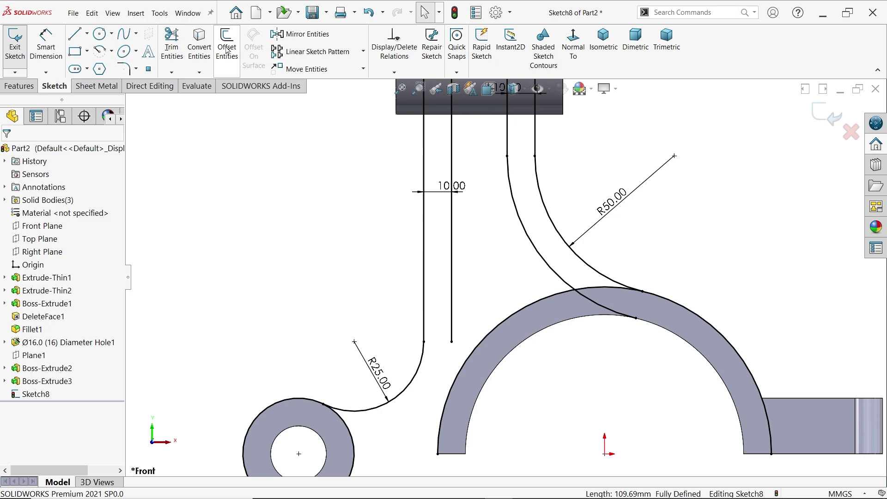
Offset the large ring's outer arc outward by 10 mm.
click(200, 53)
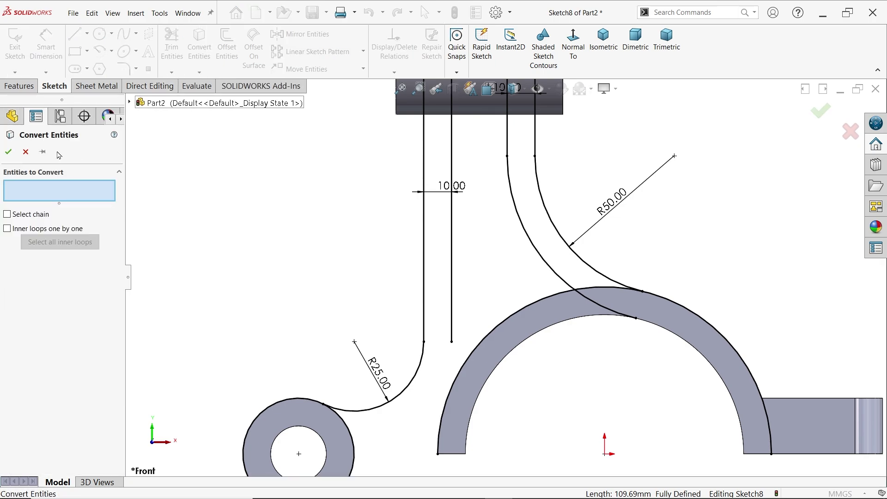
click(26, 152)
click(227, 47)
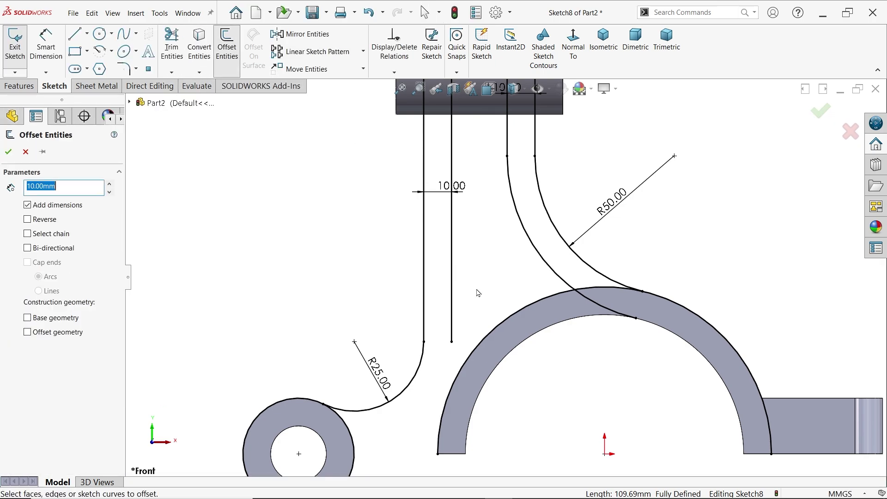
click(508, 320)
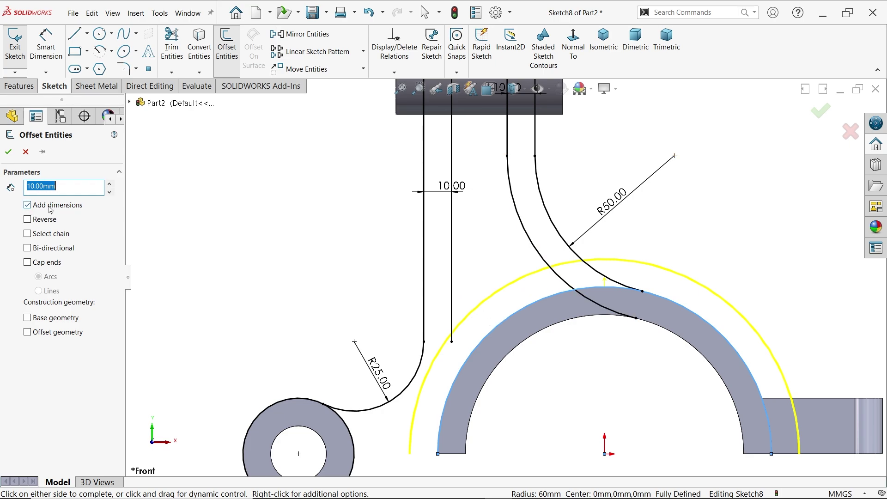
click(9, 152)
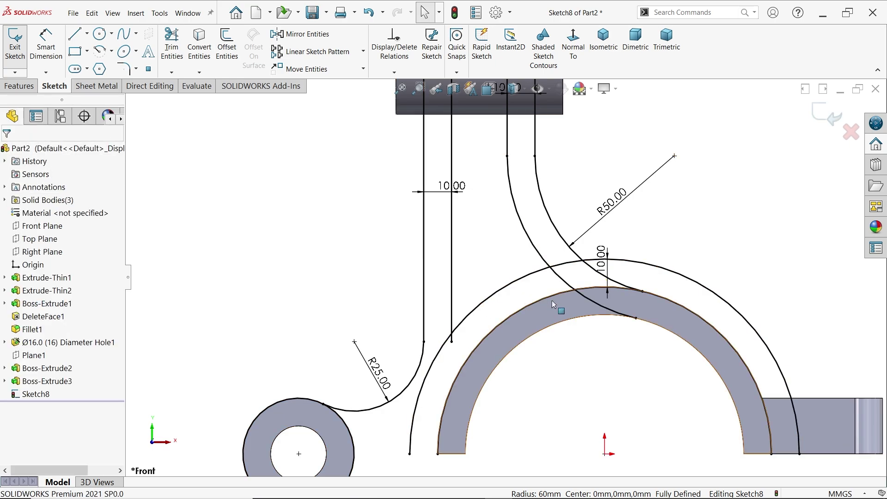
Power-trim the offset arc outside the longer leg's inner line and the stub of that line below the arc.
scroll(508, 287, up, 1)
scroll(403, 407, down, 2)
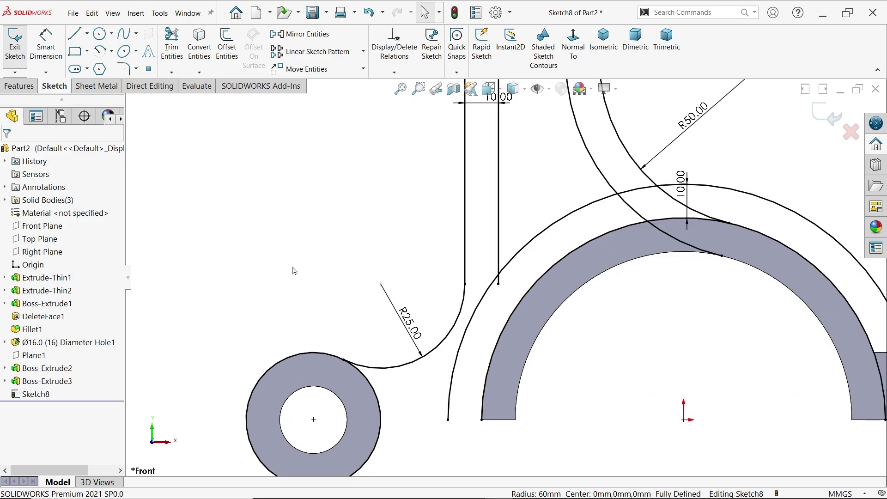
click(172, 56)
scroll(434, 393, down, 2)
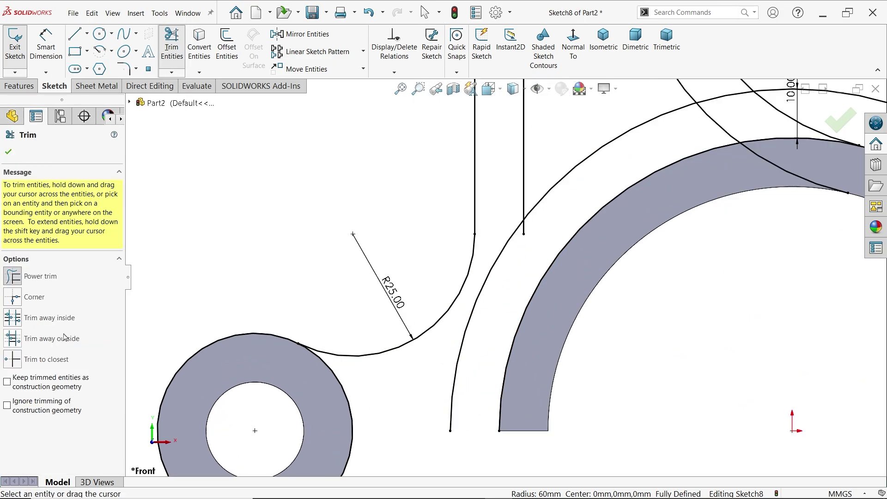
click(14, 277)
mouse_move(407, 383)
mouse_down()
mouse_move(461, 392)
mouse_move(477, 386)
mouse_up()
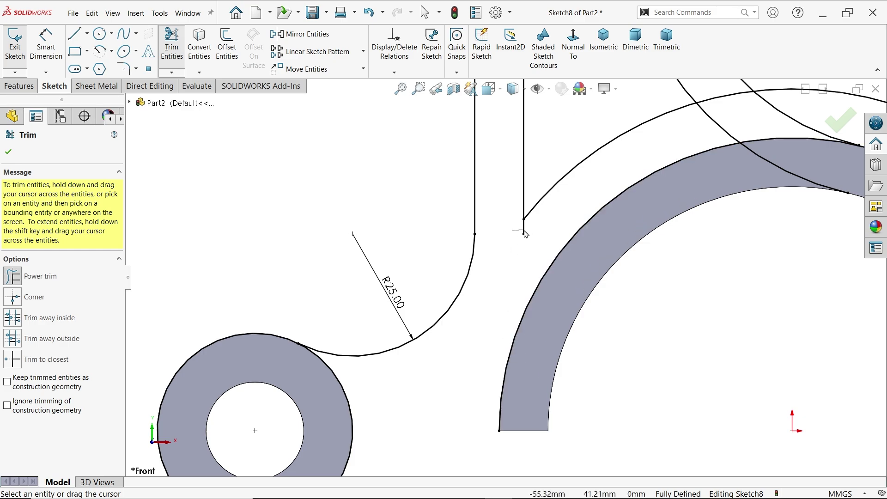
Trim the offset arc beyond the shorter leg's inner curve, that curve below the arc, and the ring outline beyond the R50 arc.
scroll(534, 232, up, 3)
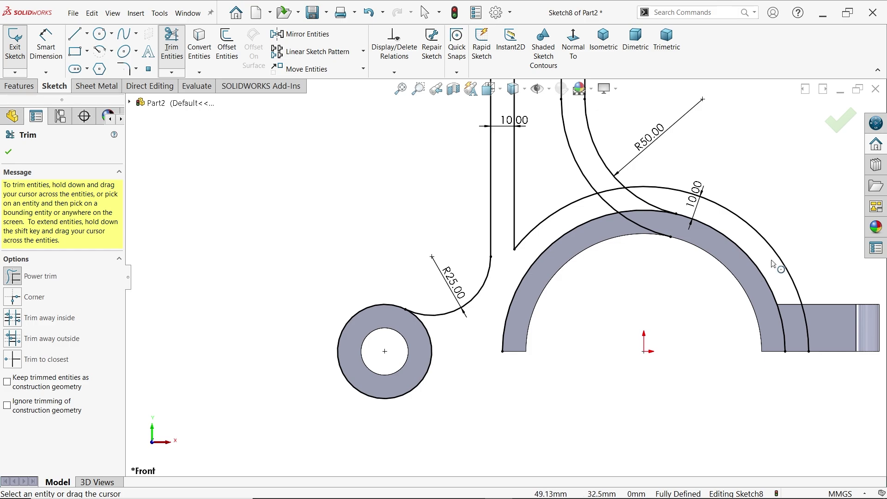
scroll(772, 265, down, 3)
drag(772, 218, 683, 275)
drag(658, 237, 641, 278)
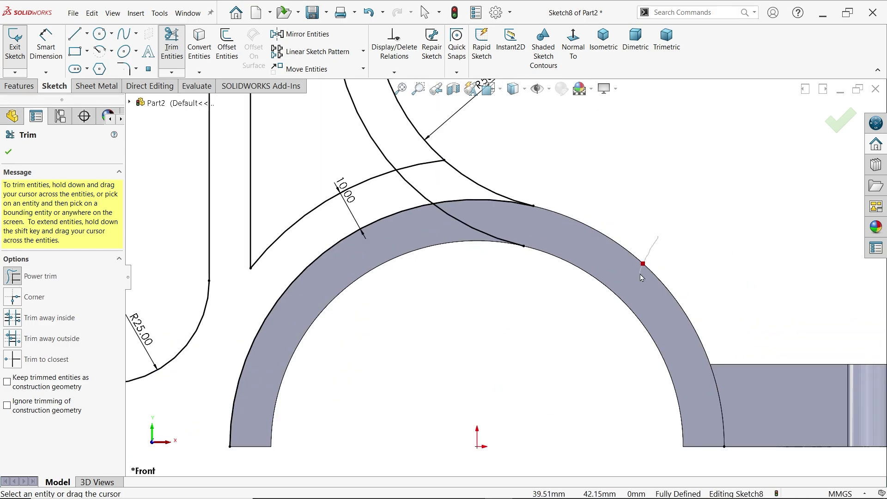
drag(489, 218, 471, 234)
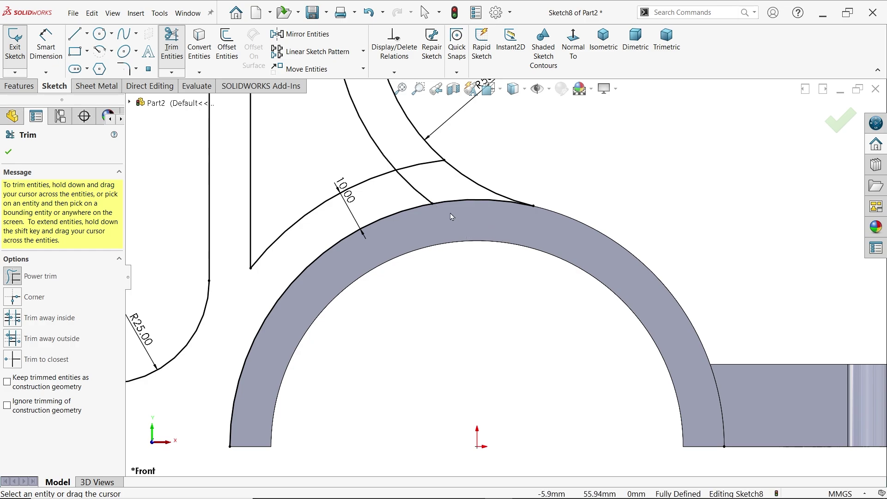
scroll(402, 160, down, 3)
mouse_move(436, 187)
mouse_down()
mouse_move(444, 193)
mouse_move(422, 234)
mouse_move(519, 257)
mouse_up()
scroll(517, 258, up, 6)
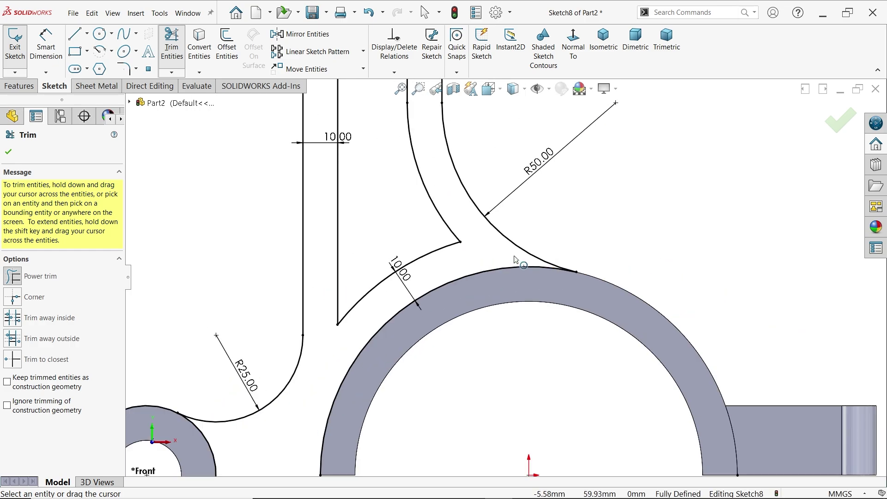
scroll(401, 353, down, 3)
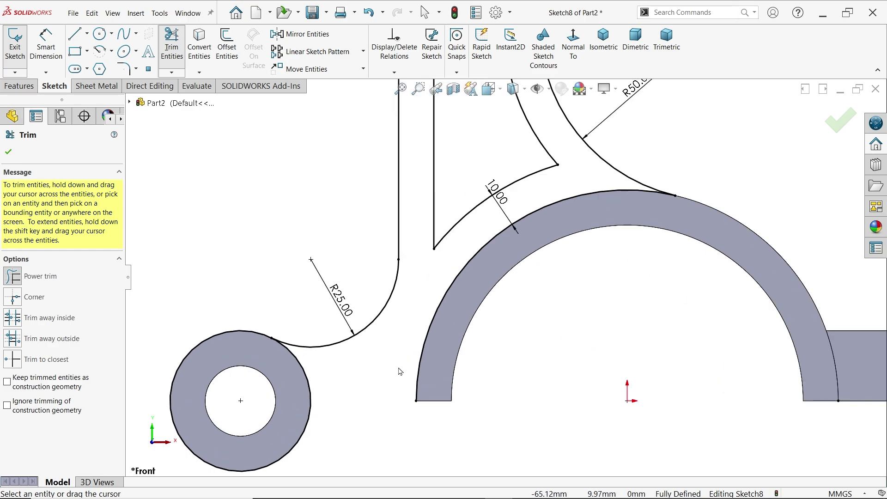
click(8, 153)
Draw a horizontal line joining the large ring's outer arc end to the small ring's outer circle.
key(l)
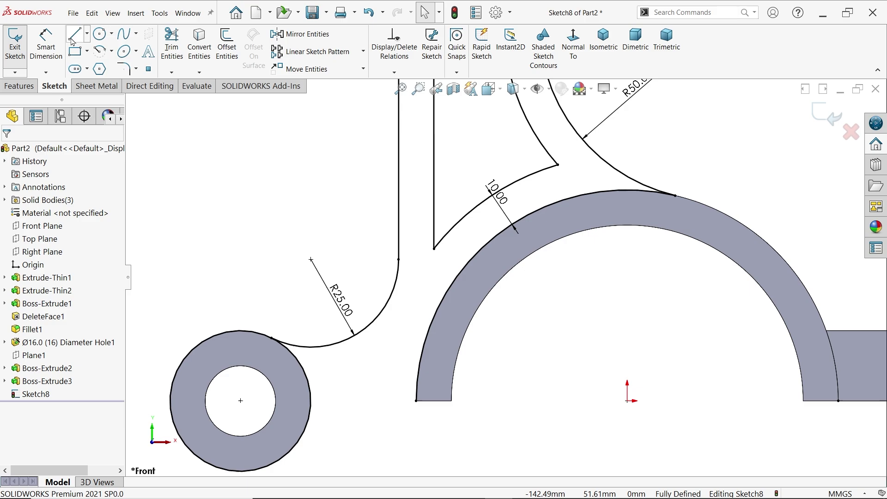
click(416, 401)
click(310, 400)
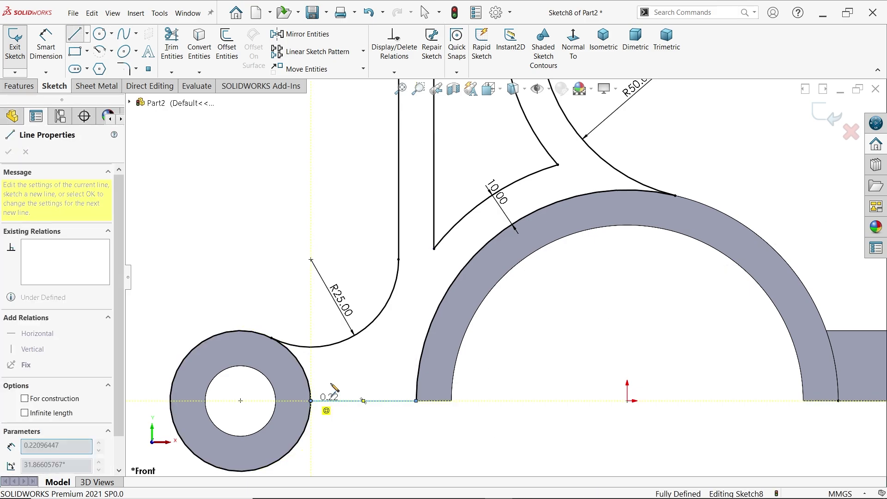
right_click(340, 337)
click(362, 369)
Close the upper ends of both legs with 10 mm horizontal lines along the cylinder's centerline.
scroll(494, 386, up, 3)
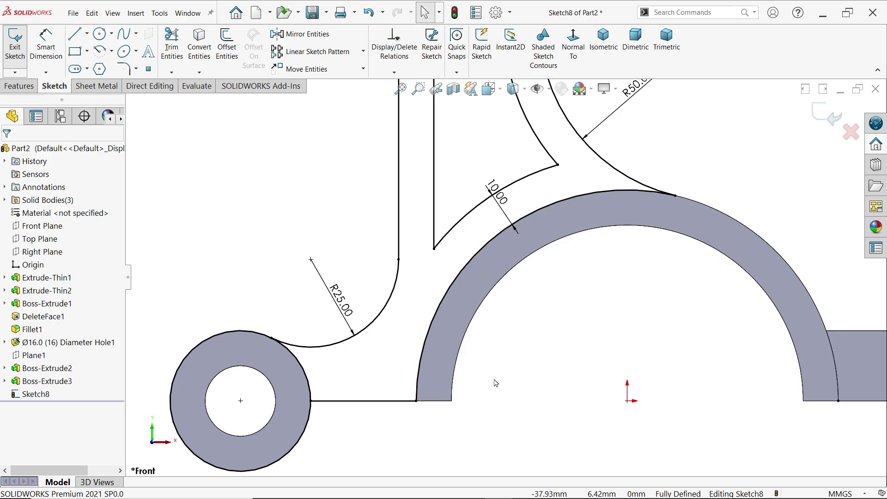
scroll(519, 135, up, 2)
scroll(519, 135, down, 5)
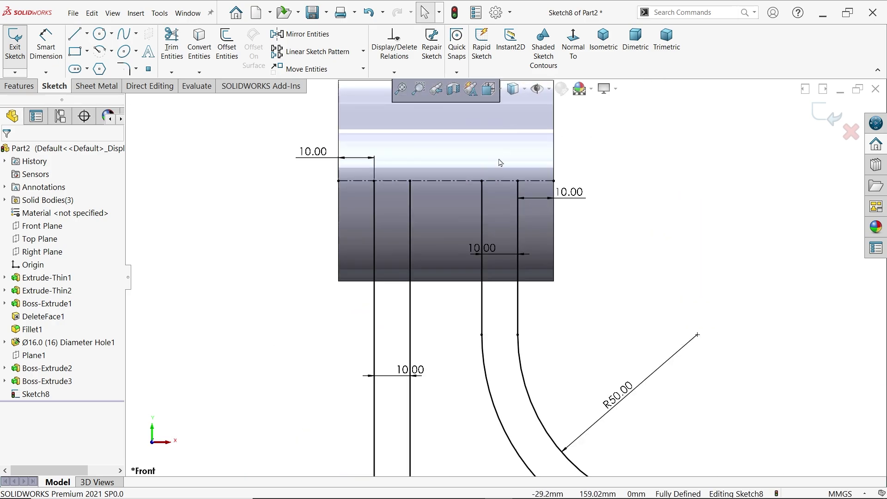
click(75, 35)
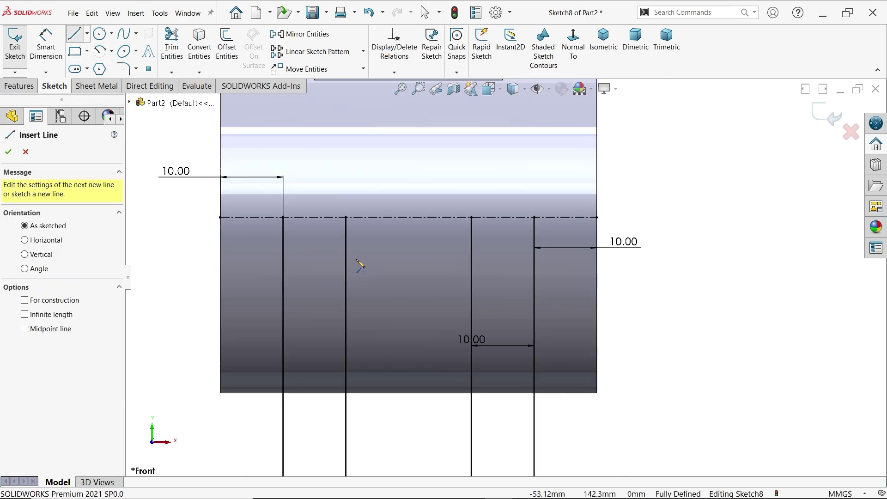
click(283, 217)
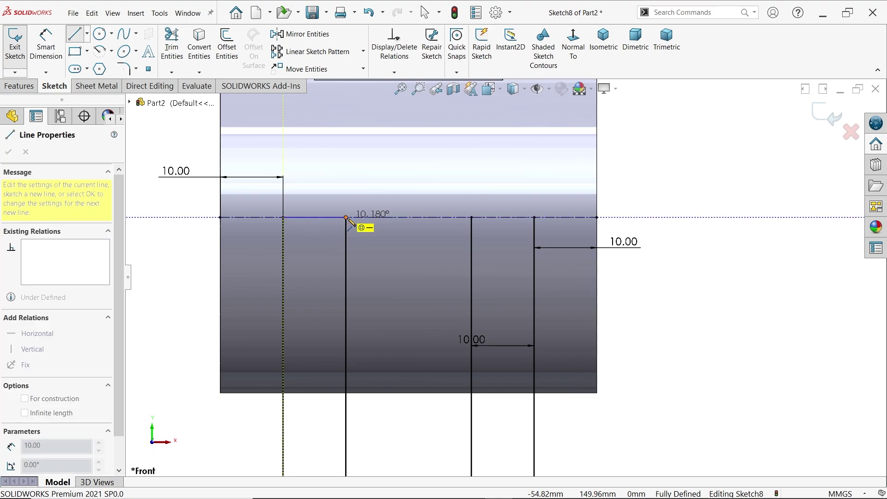
click(346, 217)
click(471, 217)
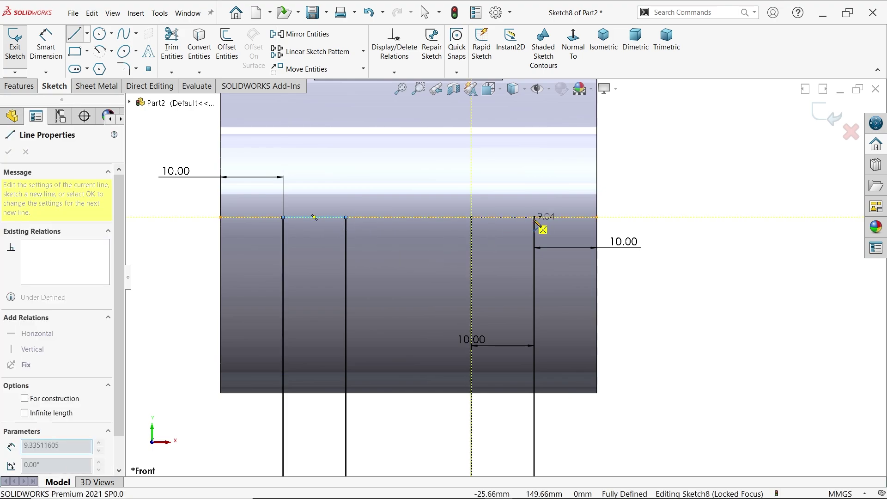
click(534, 217)
scroll(439, 291, up, 4)
scroll(462, 294, up, 2)
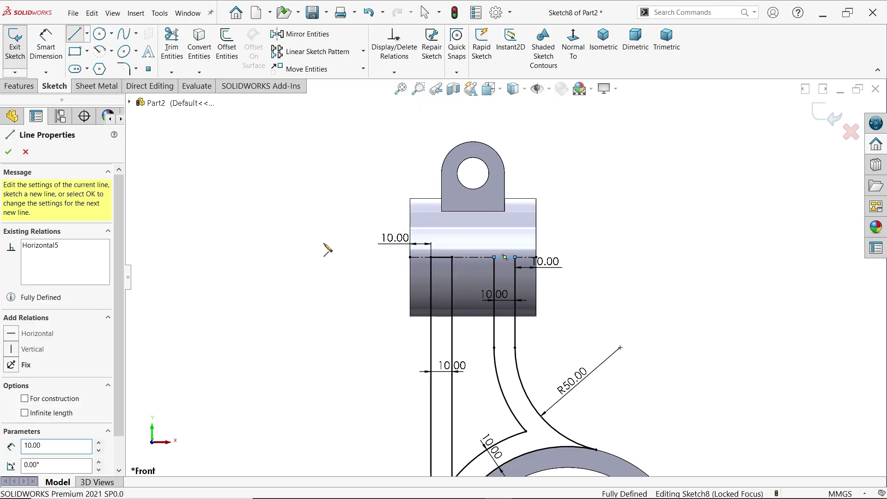
right_click(326, 247)
click(342, 252)
Trim the small ring's circle to the short arc between the R25 arc and the horizontal connecting line.
scroll(509, 277, up, 5)
scroll(478, 391, down, 5)
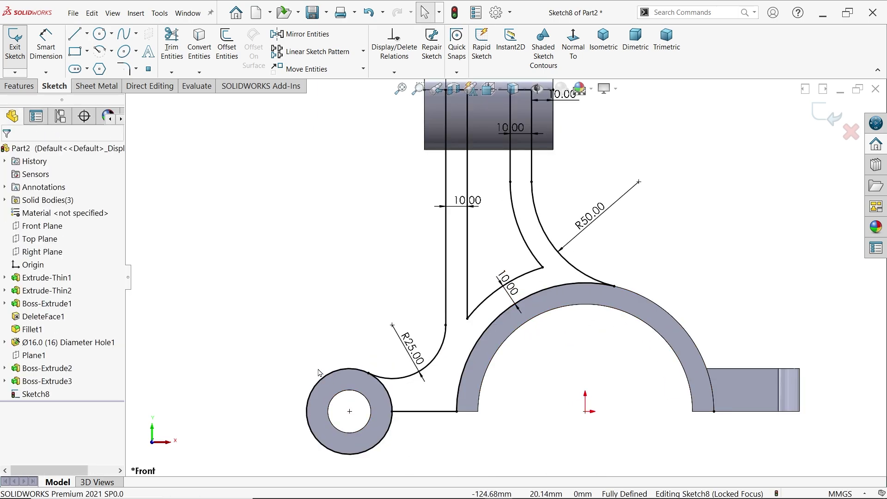
click(172, 66)
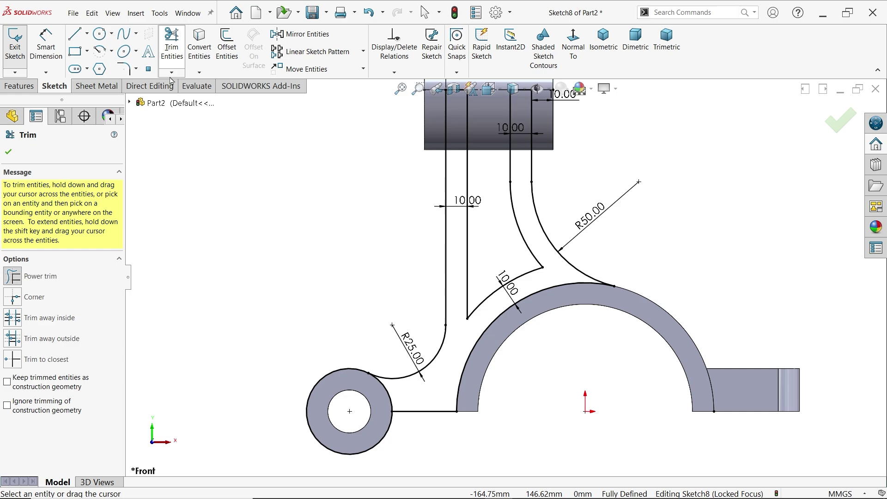
mouse_move(263, 409)
mouse_down()
mouse_move(310, 419)
mouse_move(290, 388)
mouse_up()
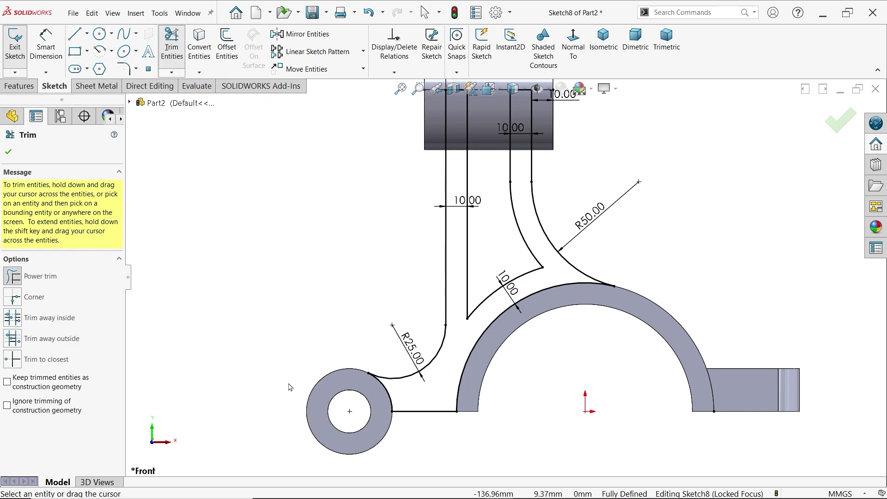
click(8, 151)
Round both lower corners of the inner opening between the legs with 10 mm sketch fillets.
key(f)
scroll(529, 256, down, 5)
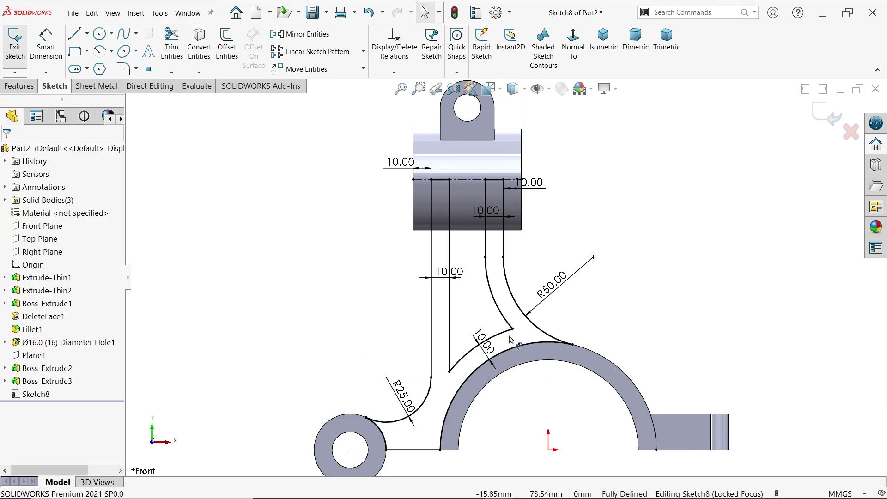
click(128, 68)
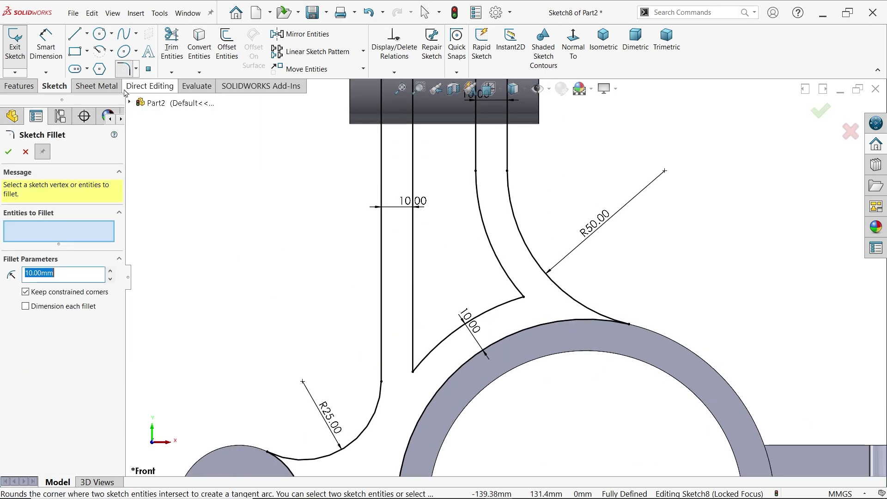
click(414, 373)
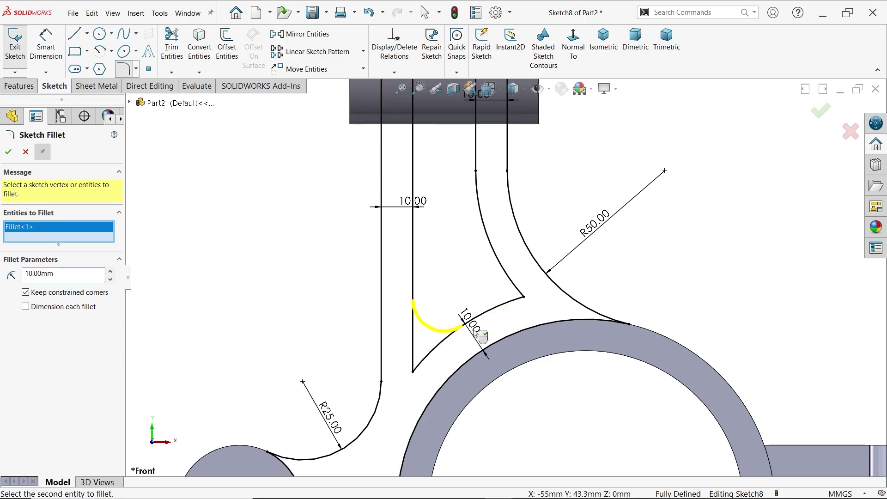
click(522, 298)
click(8, 153)
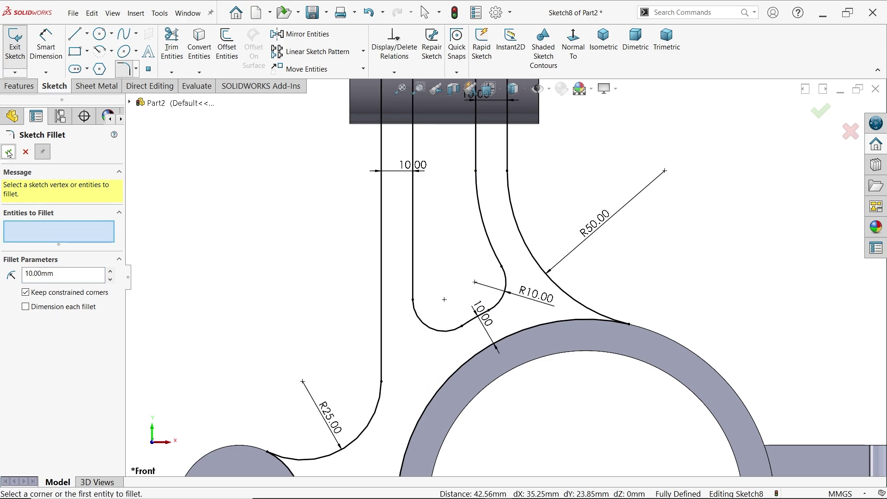
Finish the sketch fillets and start a boss extrude of the web profile with a depth of 28*2 mm.
scroll(471, 315, up, 3)
scroll(488, 314, up, 1)
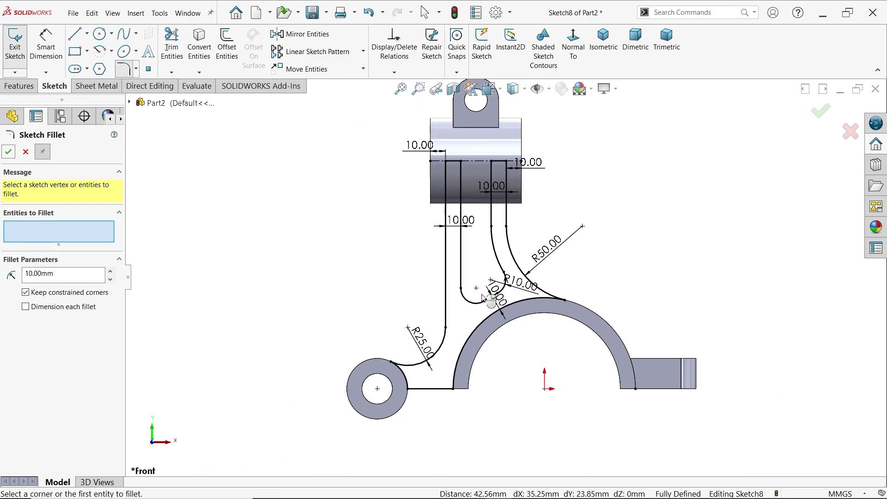
click(25, 153)
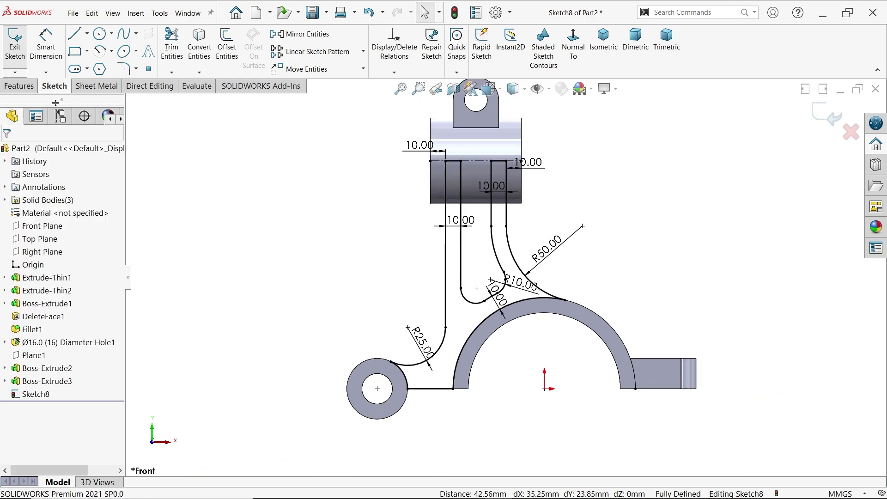
click(19, 86)
click(17, 57)
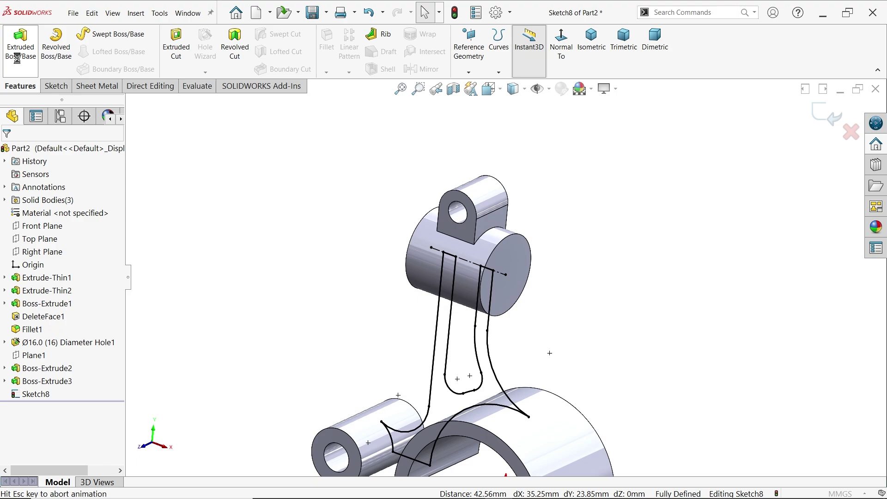
scroll(452, 351, down, 3)
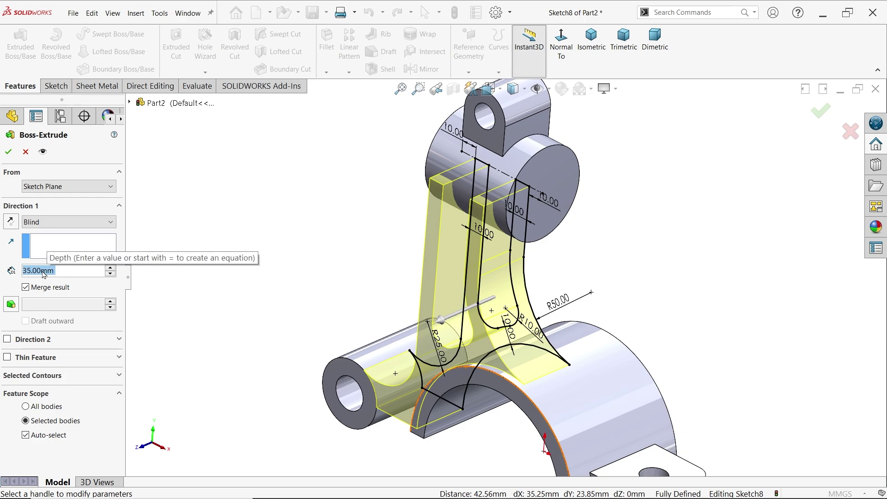
text(2)
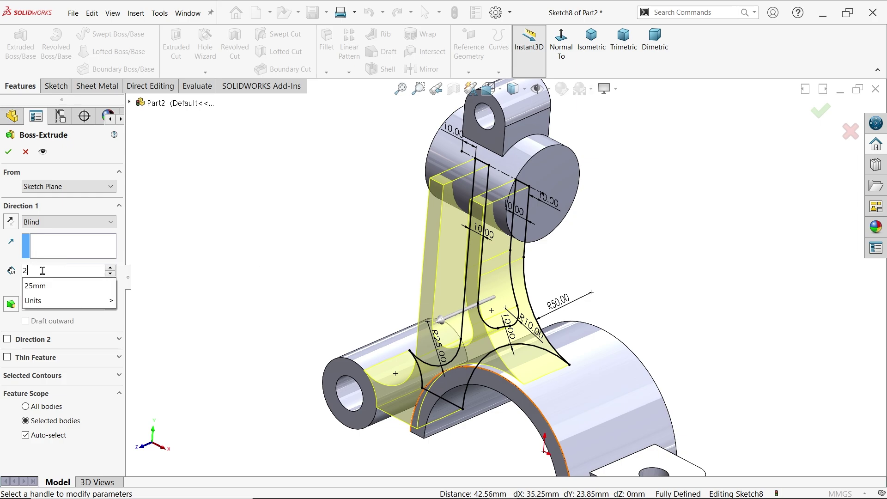
text(8*2)
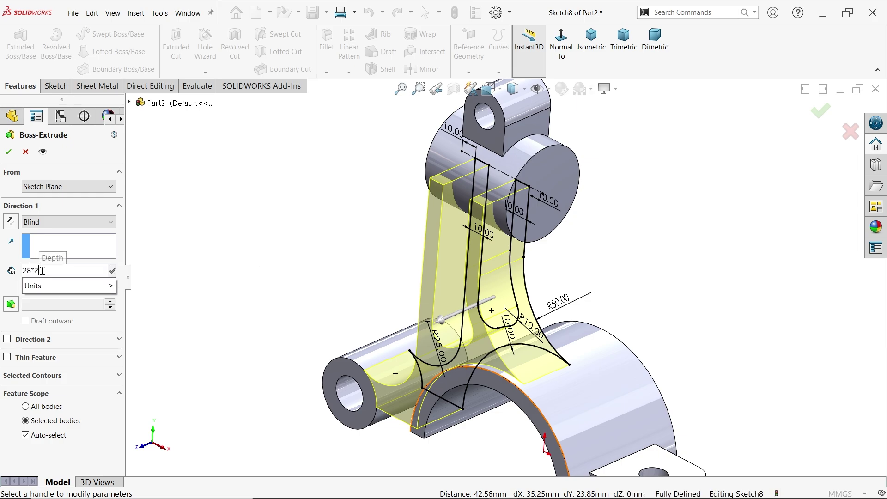
key(Return)
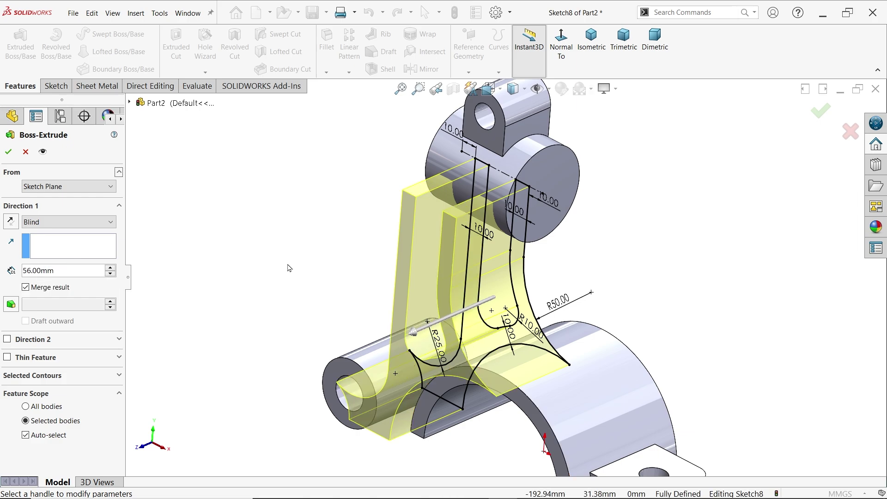
Make the web extrusion symmetric with the Mid Plane end condition, merged with the existing bodies, and complete it.
click(42, 222)
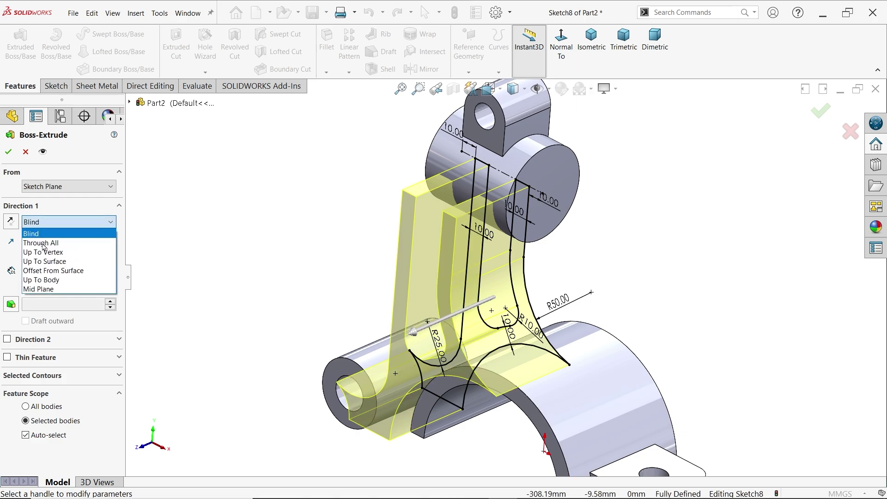
click(45, 291)
mouse_move(641, 196)
middle_down()
mouse_move(587, 141)
mouse_move(649, 172)
mouse_move(645, 180)
middle_up()
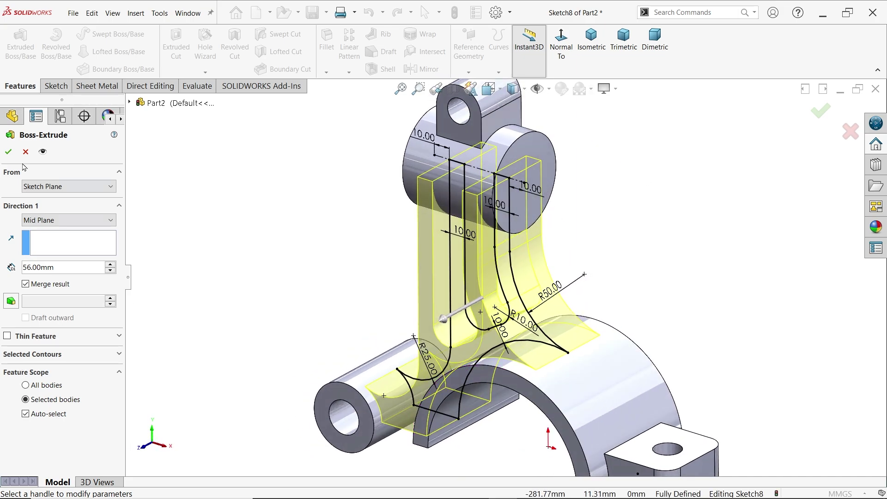
click(9, 152)
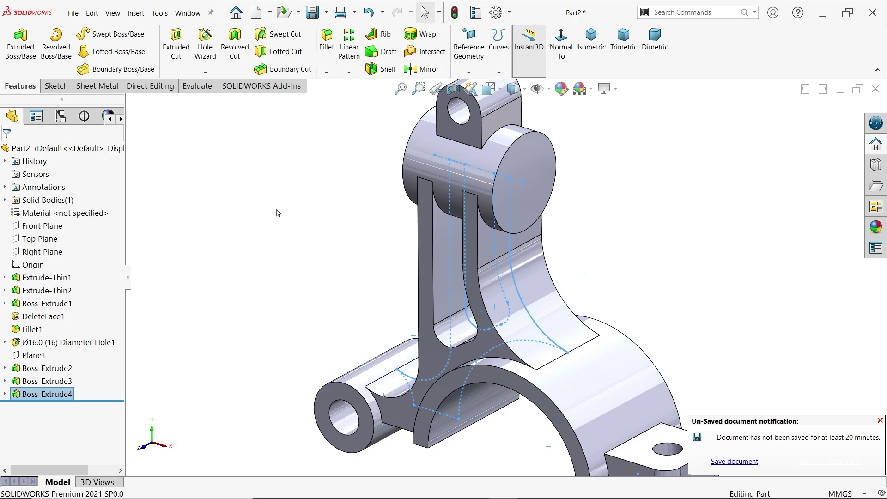
click(879, 421)
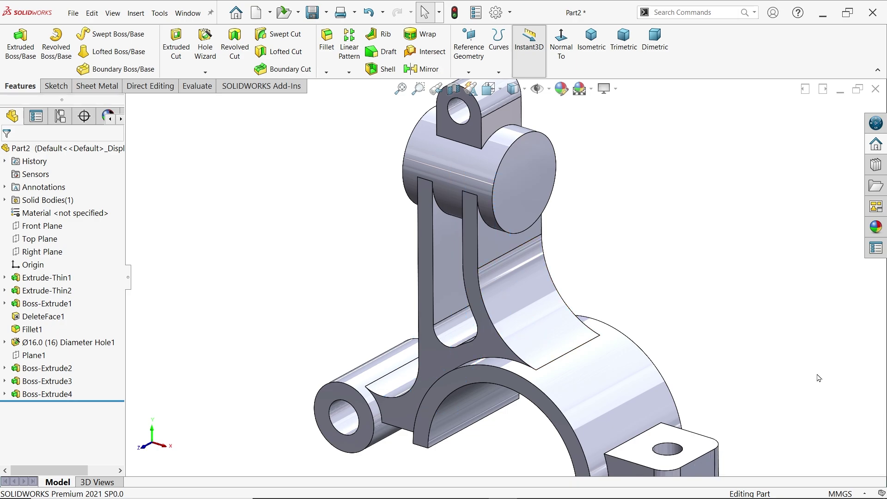
Specify an ANSI Metric drill-size hole of Ø20.0 with the Up To Next end condition in the Hole Wizard.
middle_drag(816, 376, 654, 311)
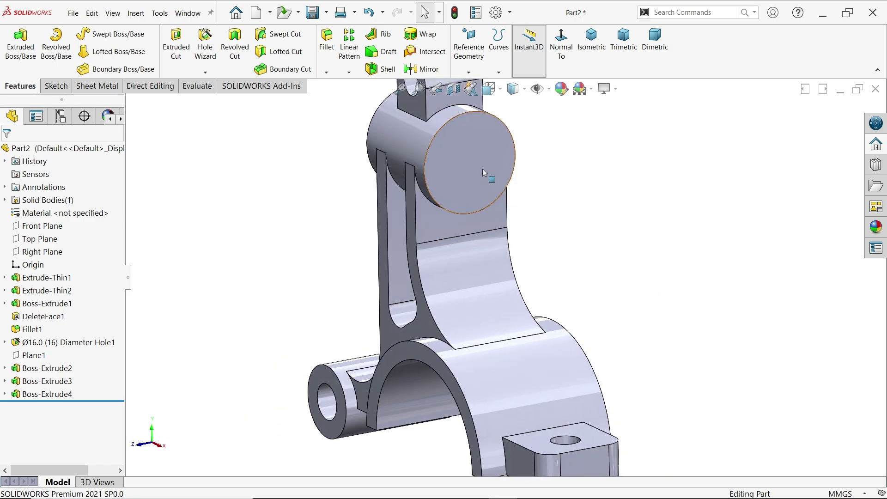
click(203, 46)
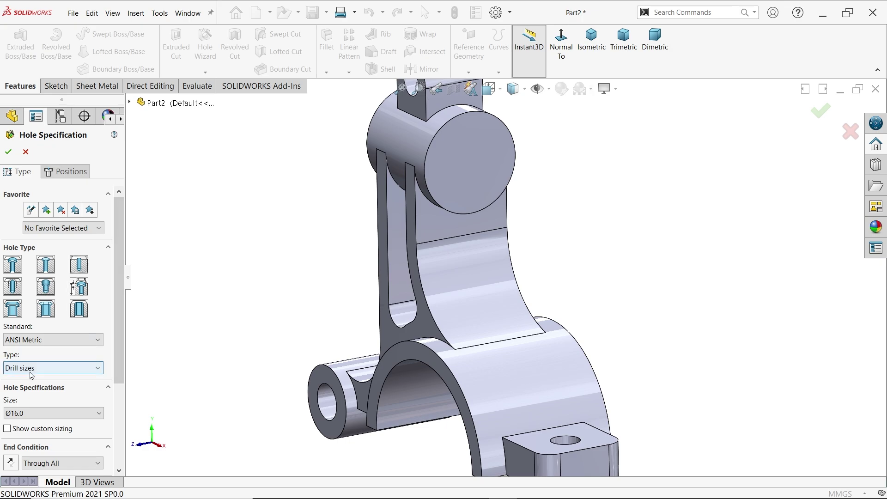
click(31, 370)
click(28, 377)
click(27, 413)
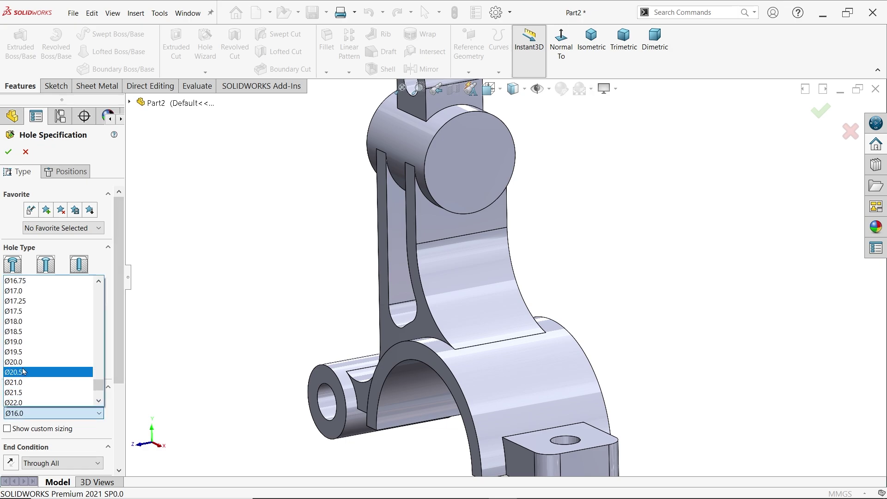
key(Escape)
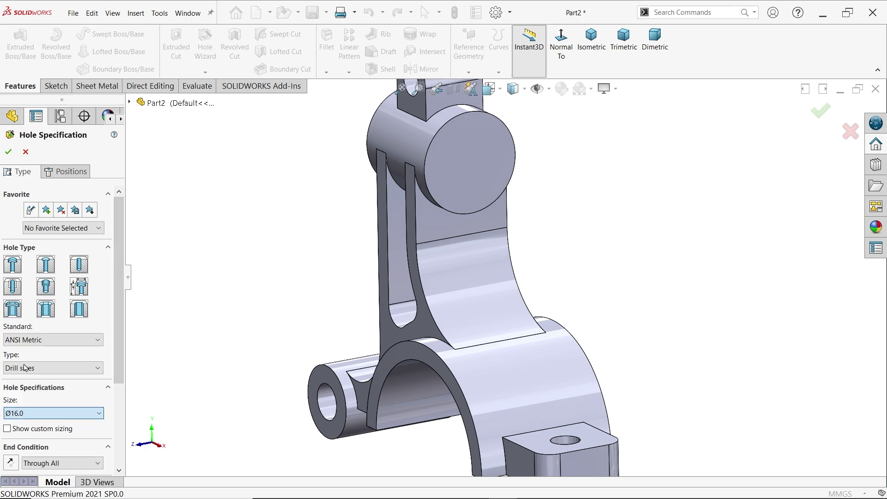
scroll(42, 397, down, 2)
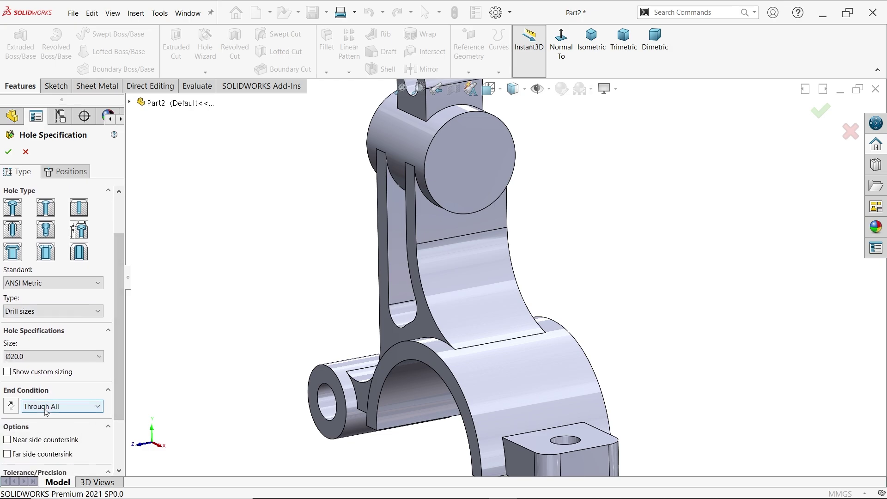
click(47, 411)
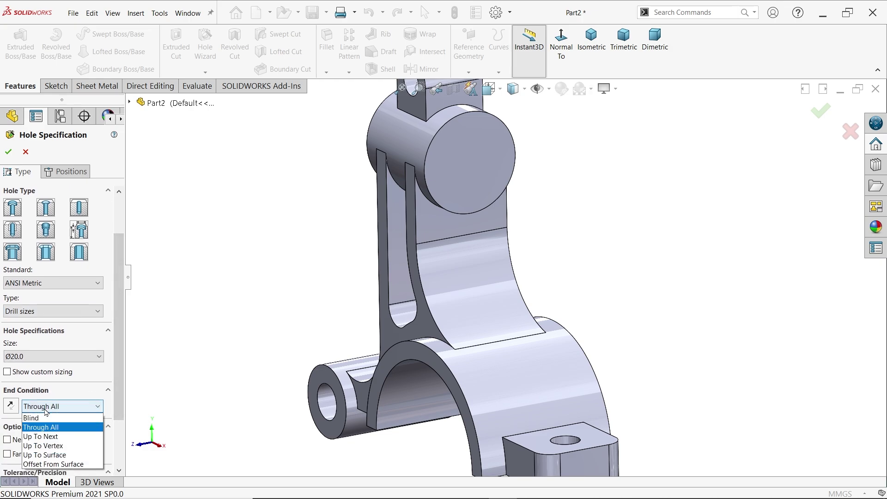
click(46, 437)
Place the hole at the center of the upper cylinder's flat end face and create it.
click(74, 172)
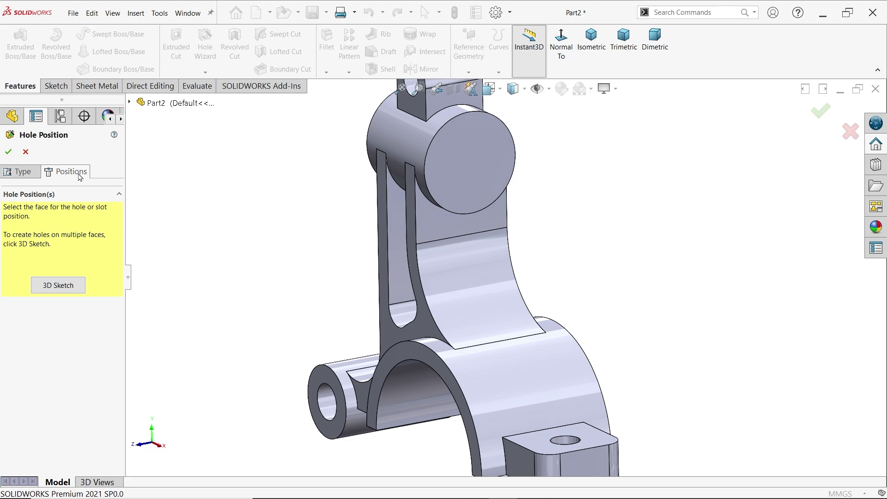
click(462, 171)
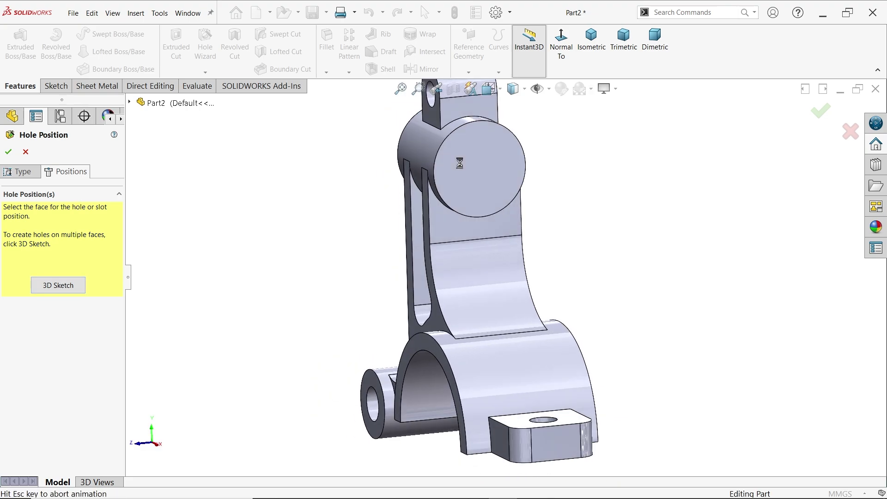
scroll(522, 182, down, 4)
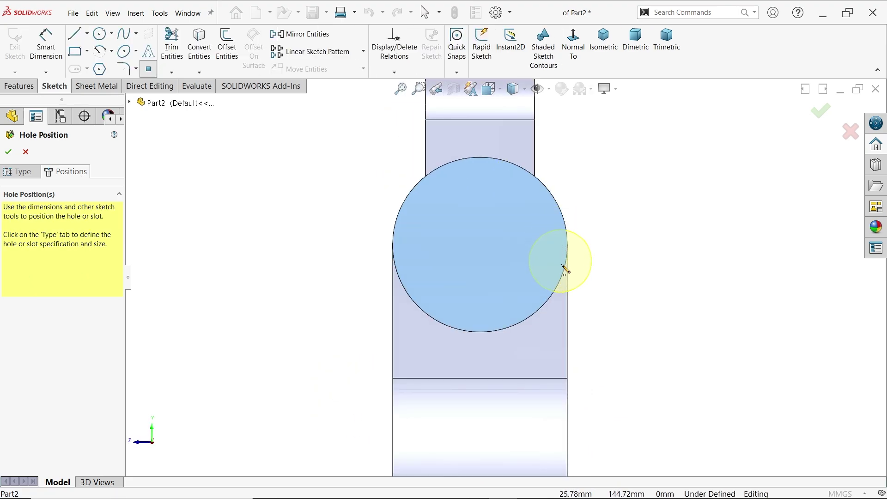
scroll(564, 268, down, 1)
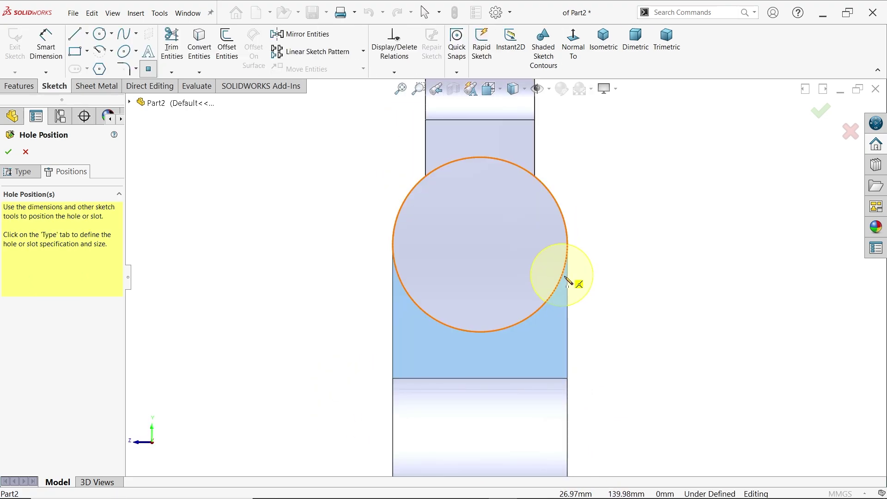
click(480, 245)
key(Escape)
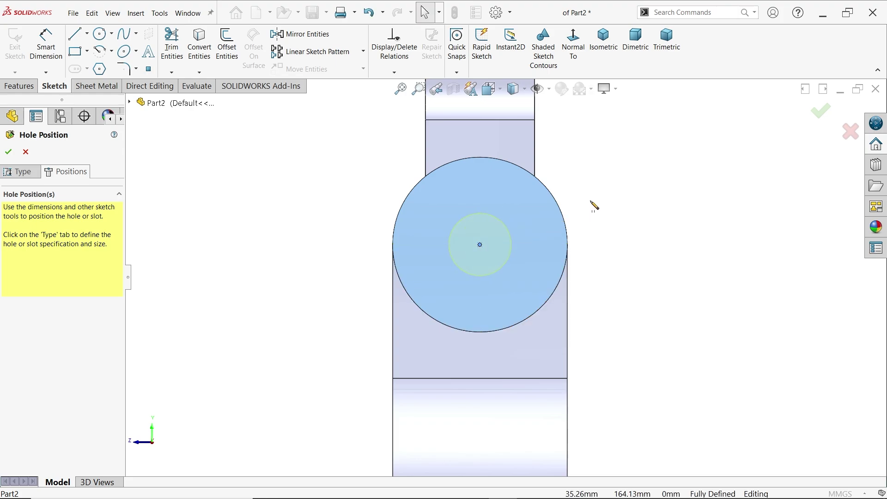
mouse_move(597, 188)
middle_down()
mouse_move(624, 207)
mouse_move(693, 222)
mouse_move(652, 232)
middle_up()
click(8, 152)
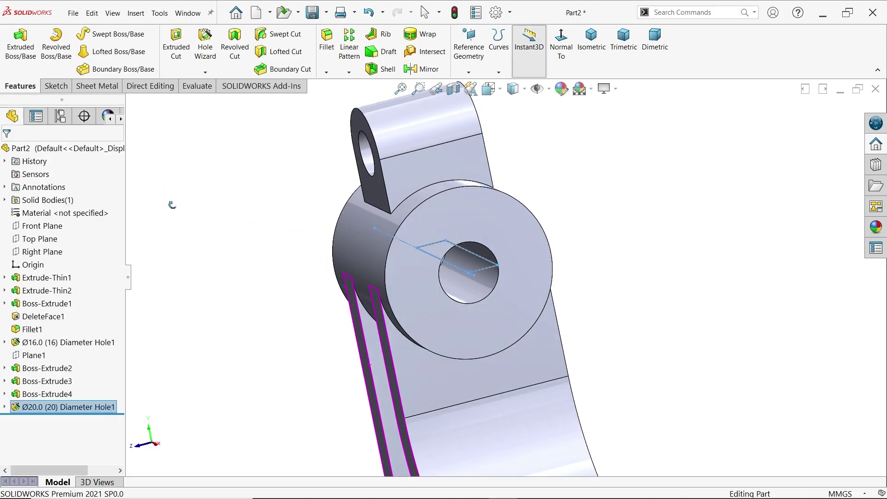
Sketch a vertical line on the upper cylinder's end face from the hole's center to the midpoint of the lug's top edge.
click(465, 217)
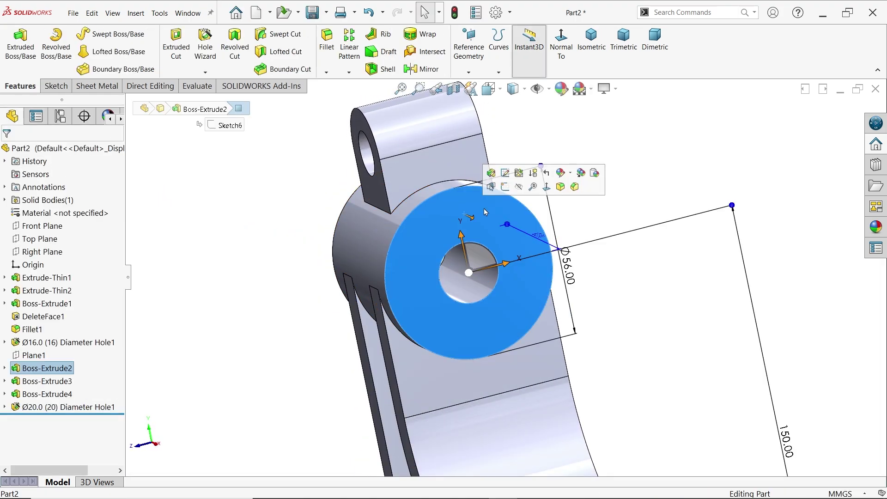
click(507, 191)
click(74, 33)
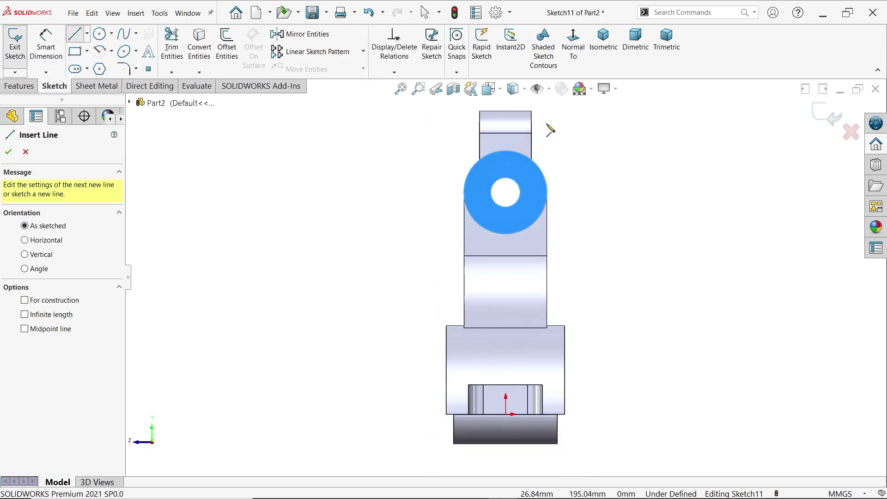
scroll(545, 124, down, 4)
click(464, 324)
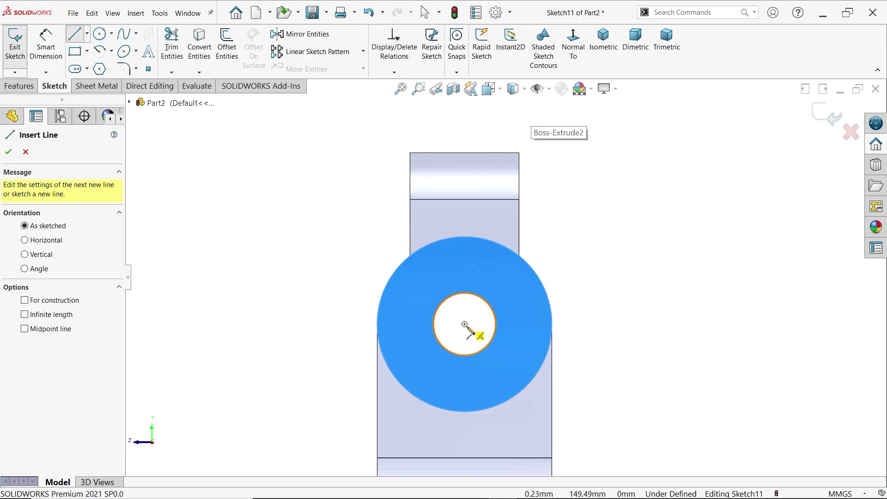
click(464, 152)
right_click(493, 89)
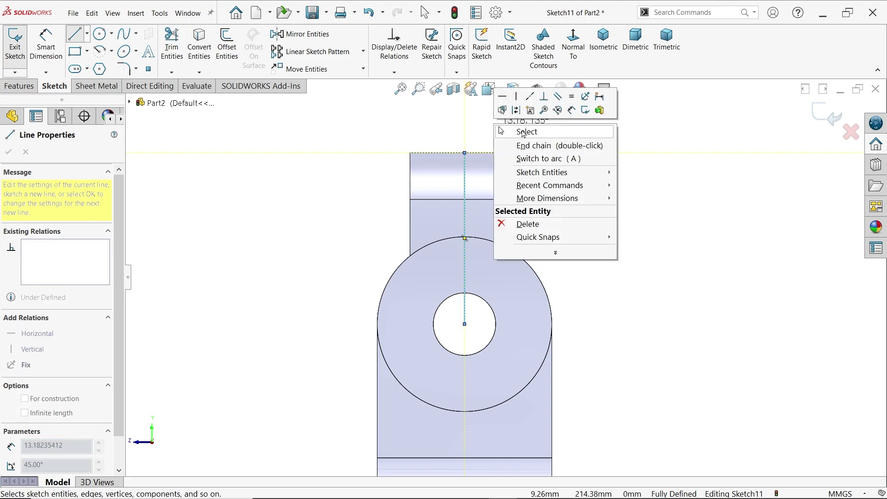
click(520, 133)
scroll(483, 276, down, 1)
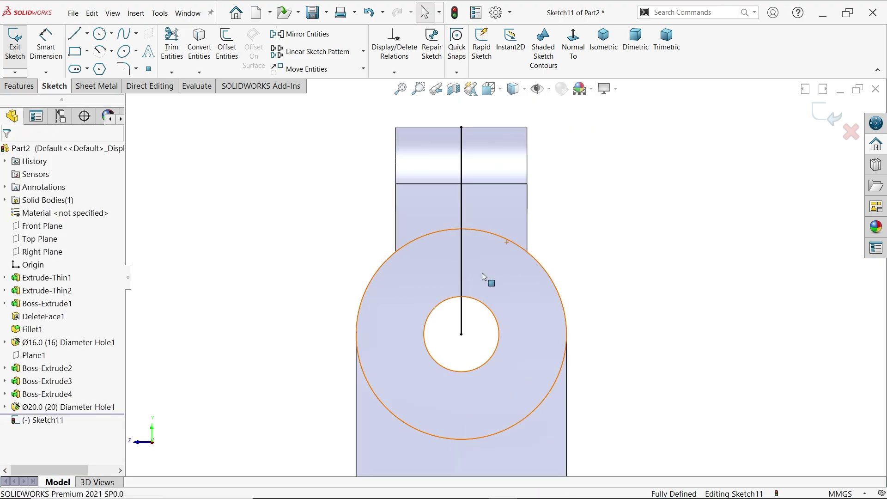
Start an extruded cut from the vertical line with the Through All - Both end condition.
click(19, 86)
click(177, 46)
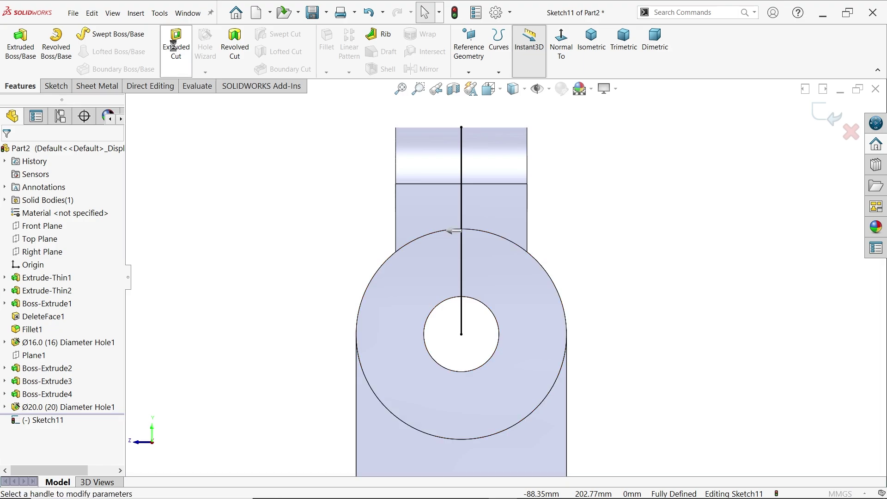
click(43, 221)
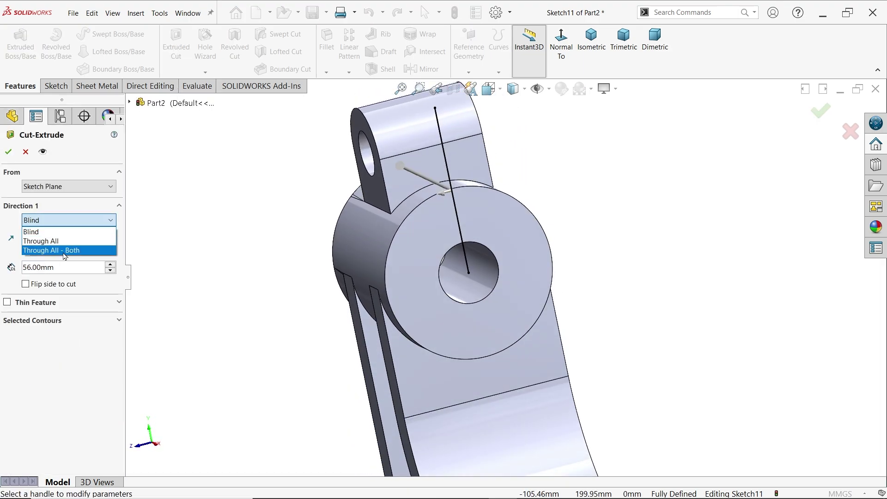
click(65, 250)
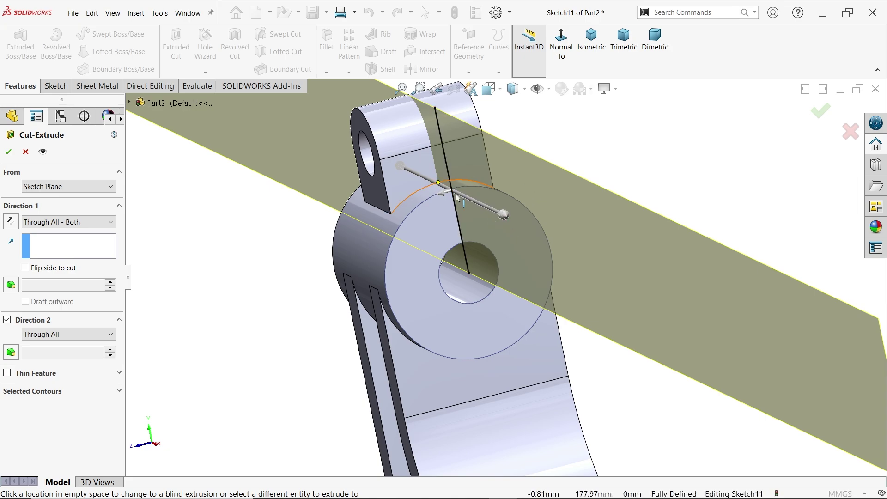
Make the cut a Mid-Plane thin feature 5 mm thick and create the slot through the lug and upper cylinder.
click(7, 373)
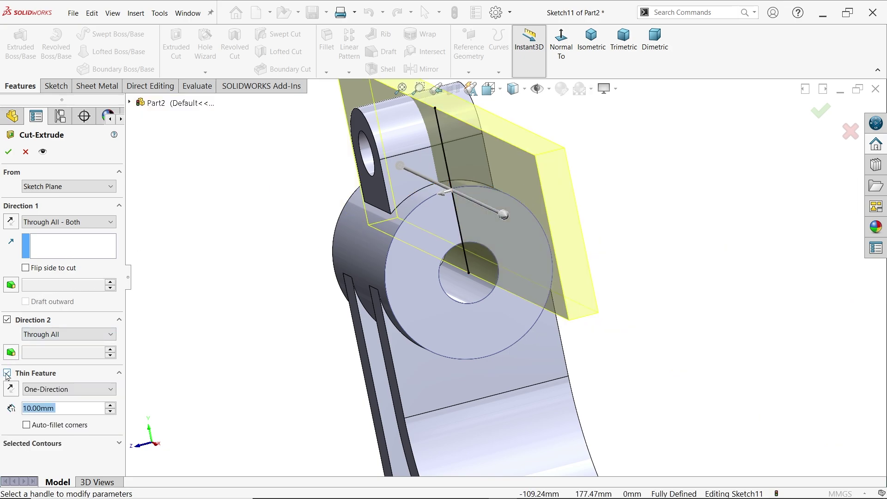
click(566, 51)
scroll(517, 138, down, 5)
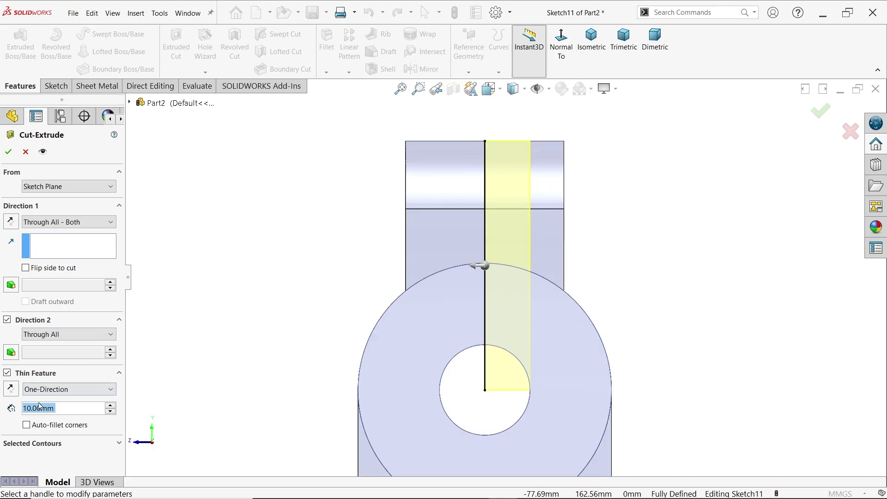
click(47, 391)
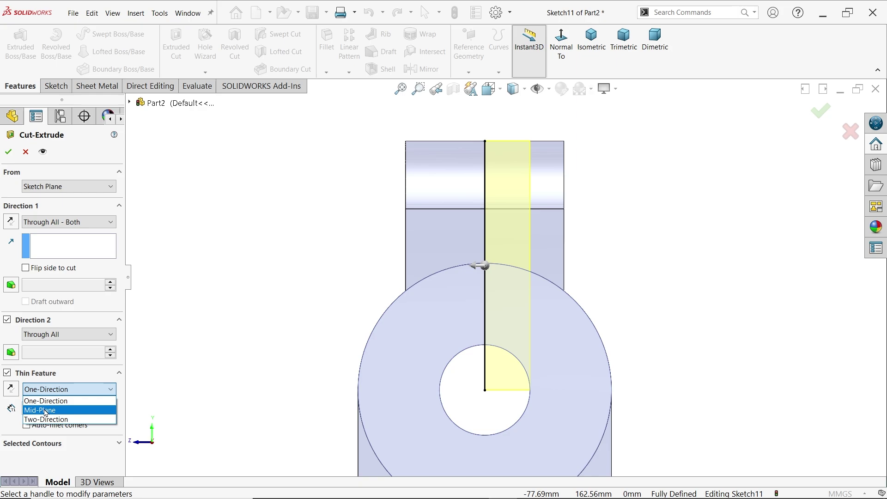
click(45, 410)
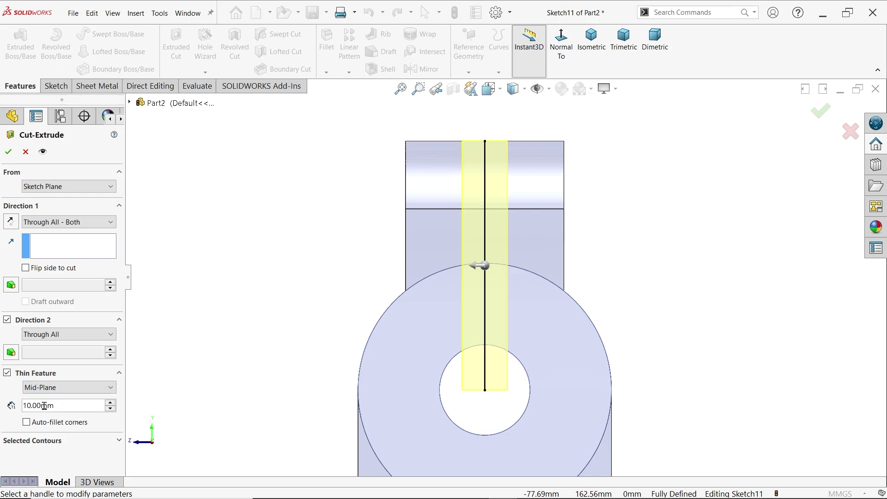
double_click(44, 405)
text(5)
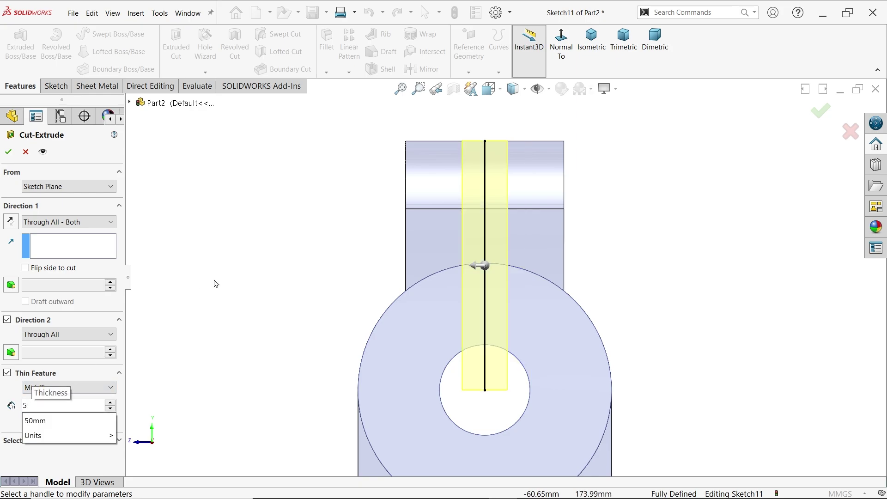
key(Return)
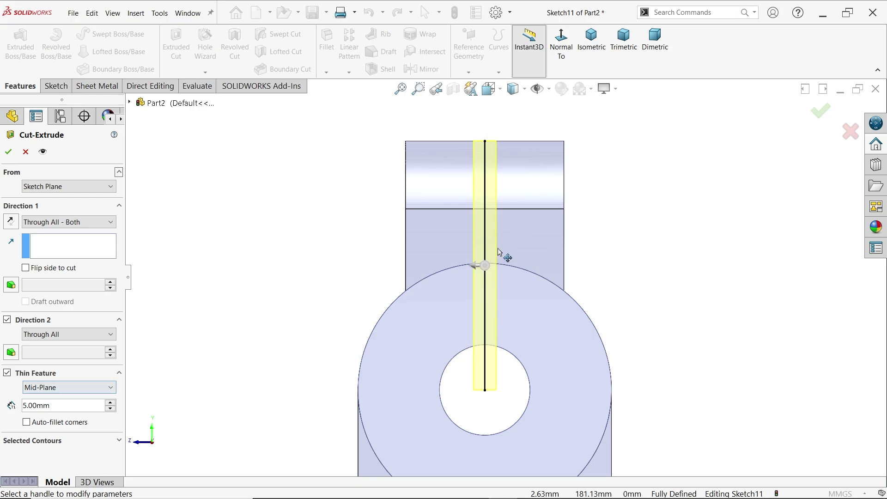
key(ctrl+7)
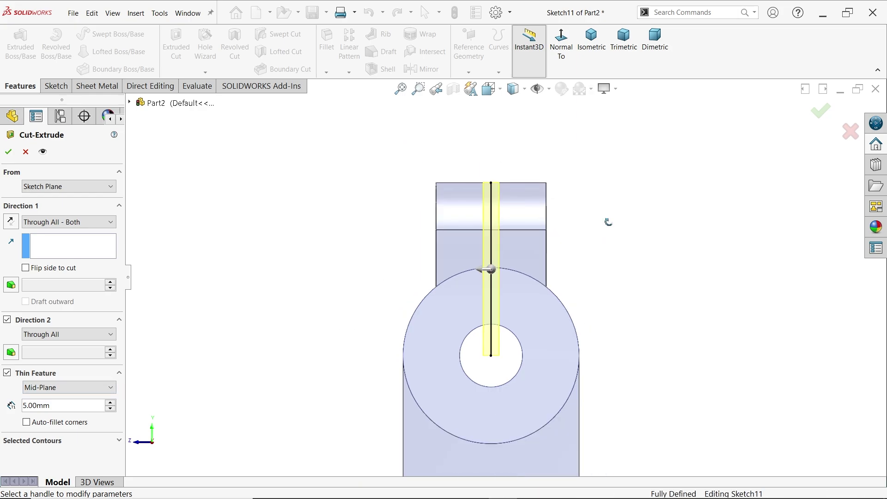
click(9, 151)
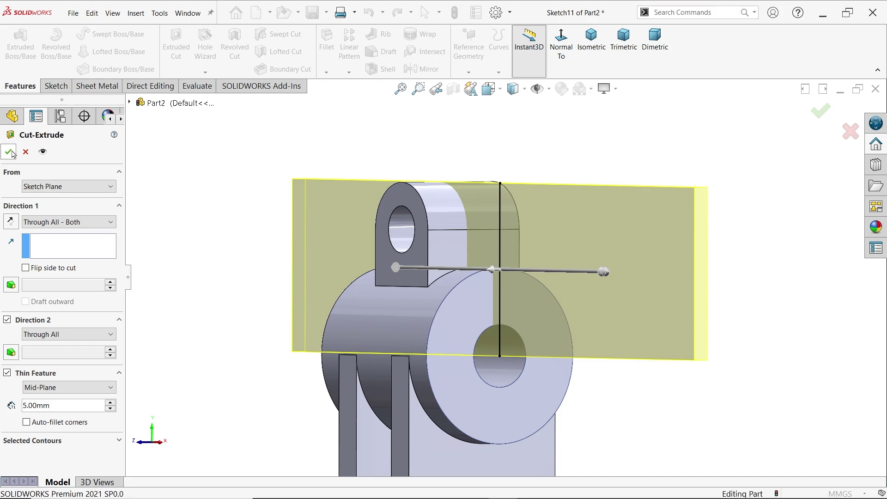
Apply a blue color with RGB 0, 161, 255 to the whole part.
middle_drag(293, 188, 303, 228)
click(596, 47)
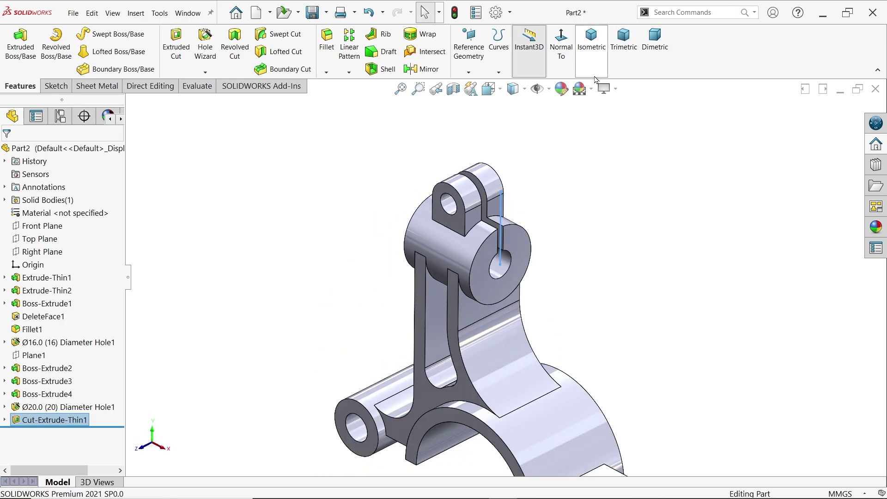
scroll(580, 250, down, 2)
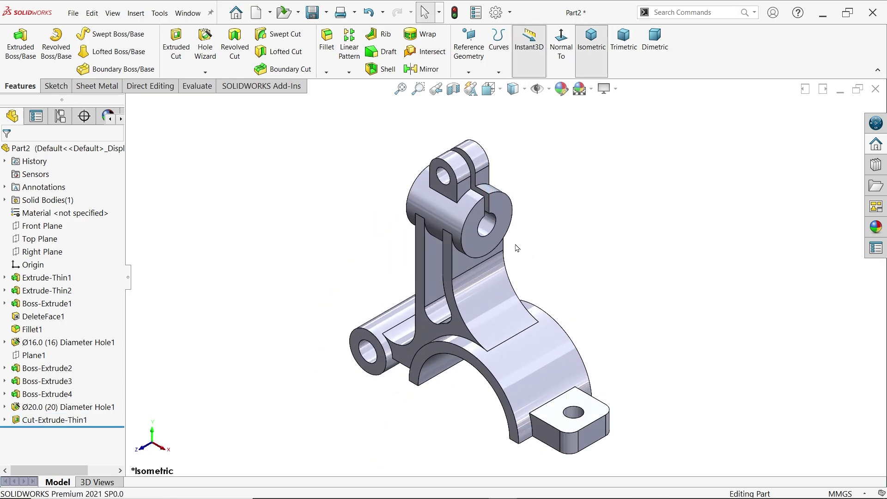
click(69, 150)
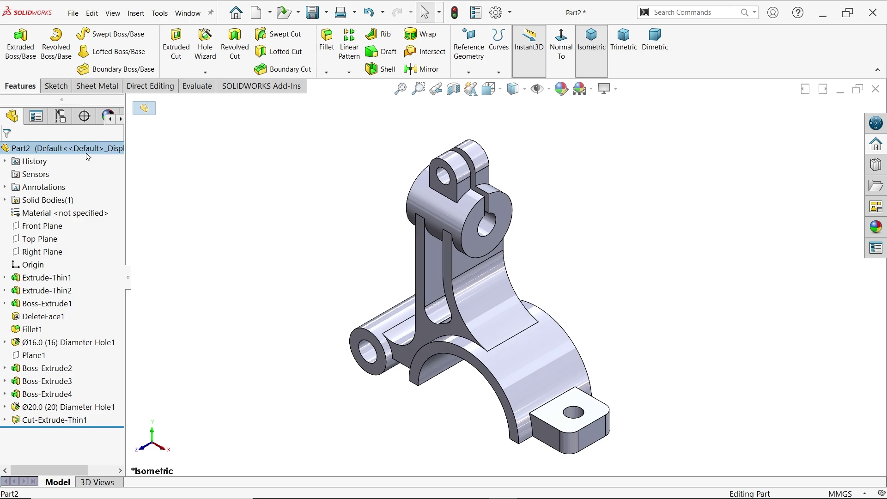
click(561, 89)
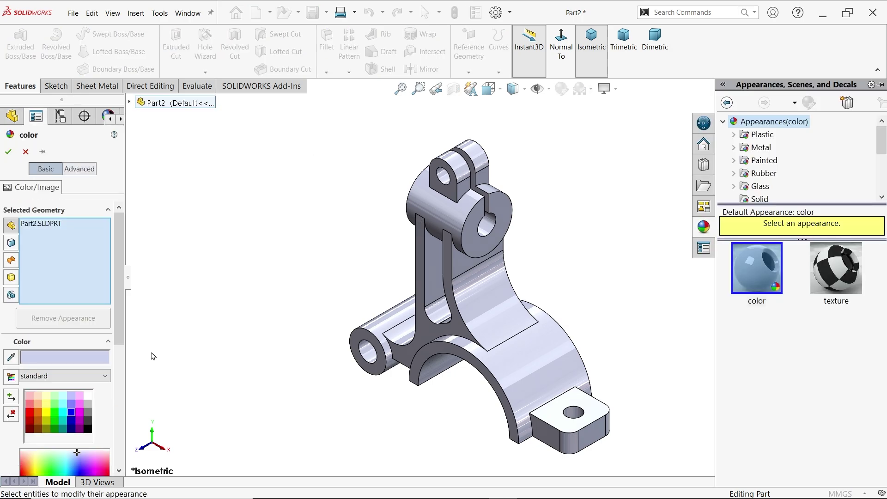
drag(122, 325, 121, 391)
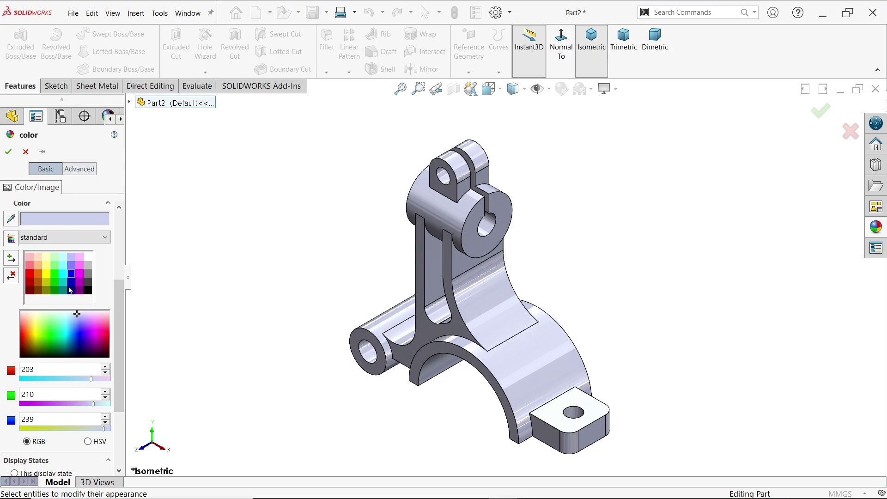
click(72, 275)
drag(23, 408, 77, 407)
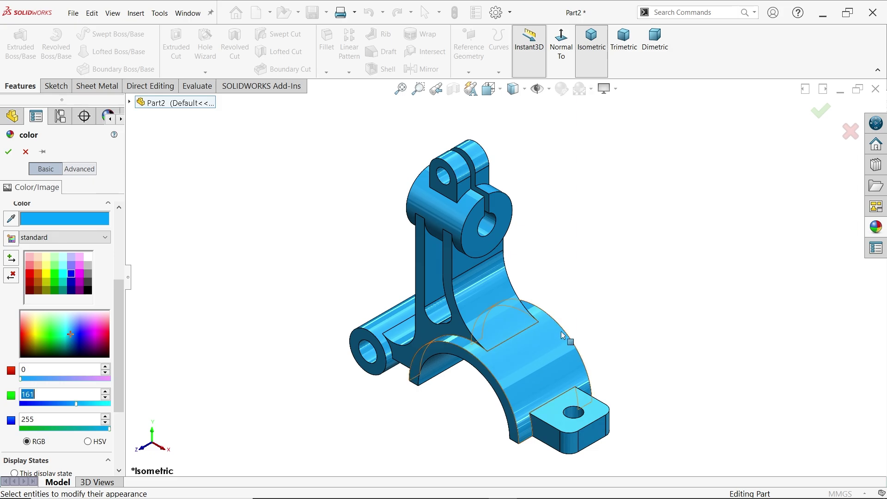
scroll(562, 342, down, 2)
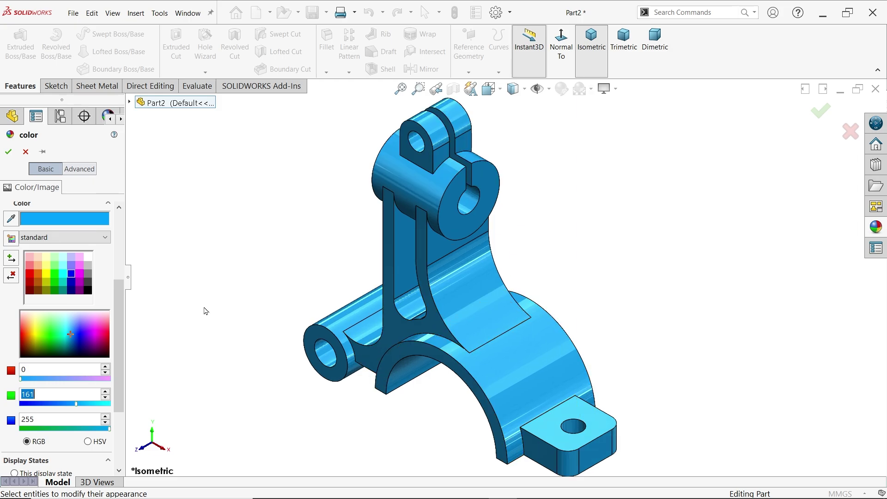
click(7, 152)
Apply the polished steel appearance to the thin slot cut and the Ø16.0 and Ø20.0 hole features.
click(32, 420)
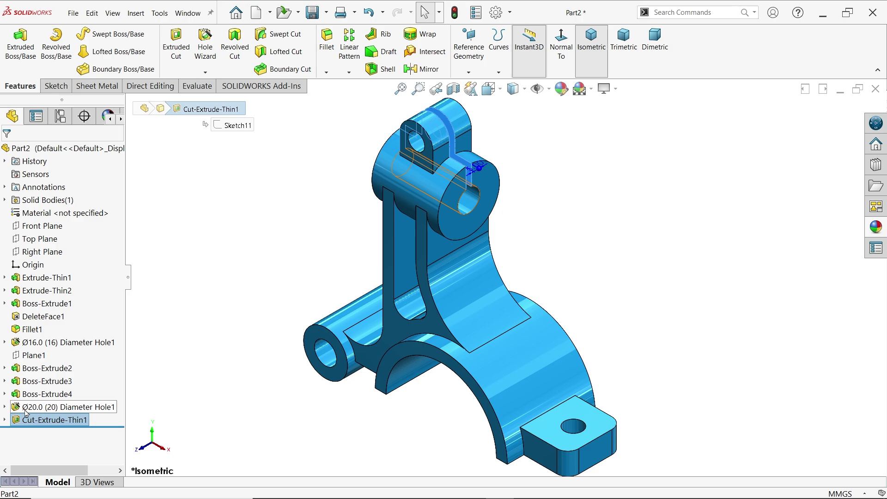
ctrl+click(25, 409)
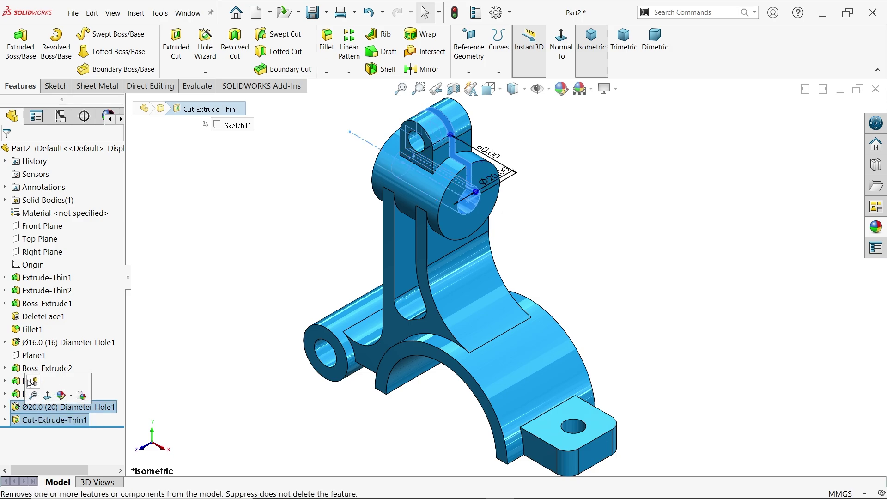
ctrl+click(46, 344)
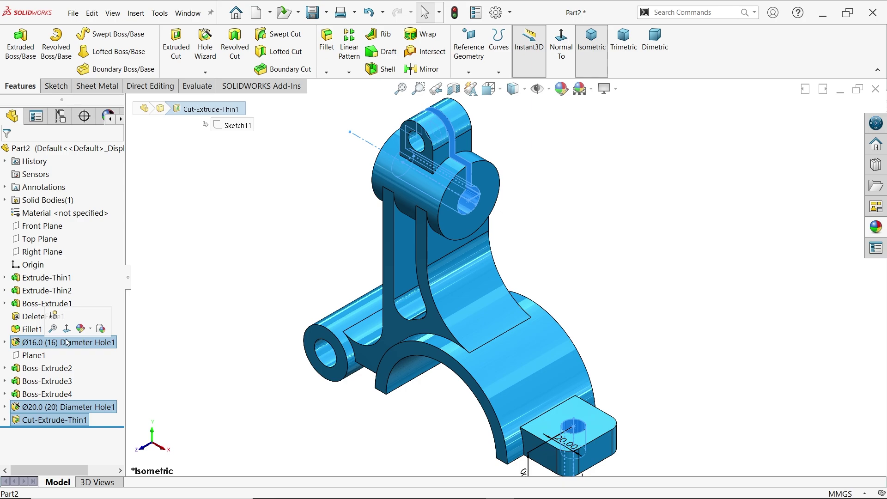
click(876, 228)
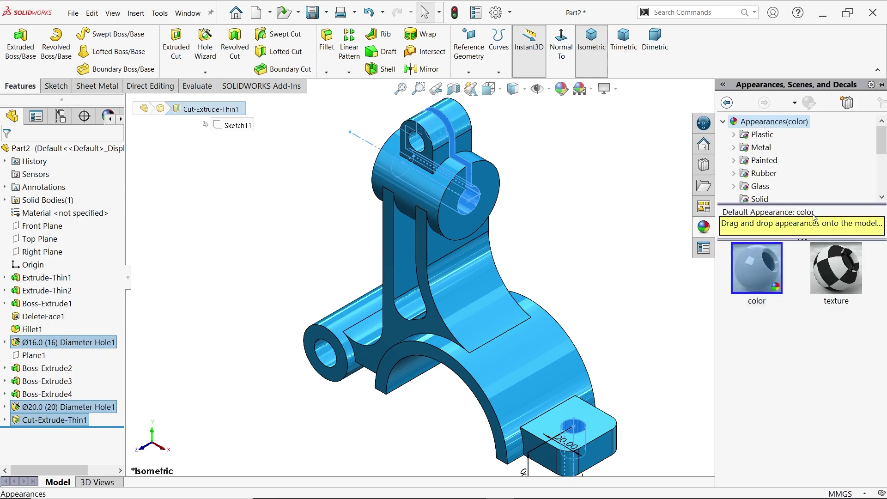
click(735, 154)
click(776, 136)
double_click(759, 280)
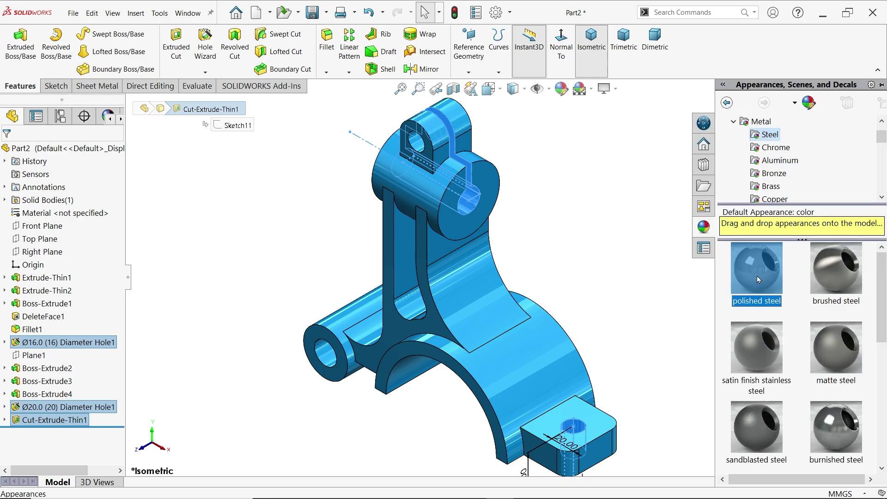
Apply polished steel to the half-ring's inner face and the bore of the lower side cylinder.
click(456, 375)
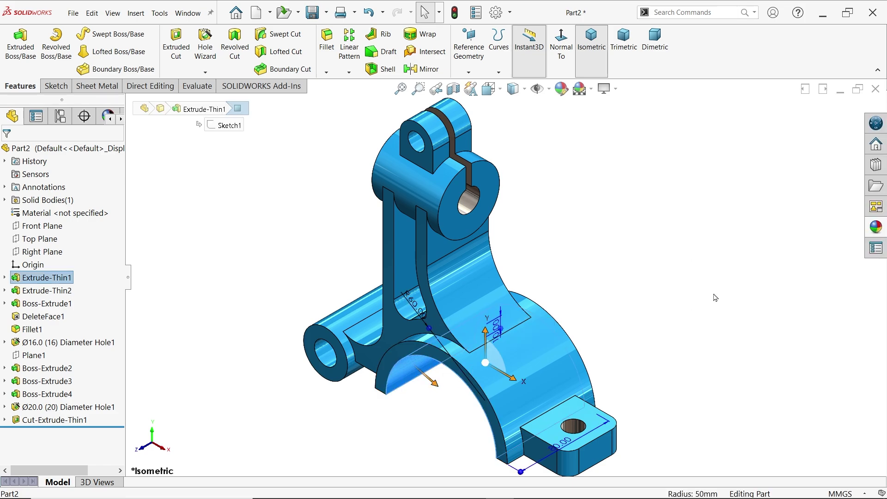
click(883, 230)
drag(756, 276, 330, 358)
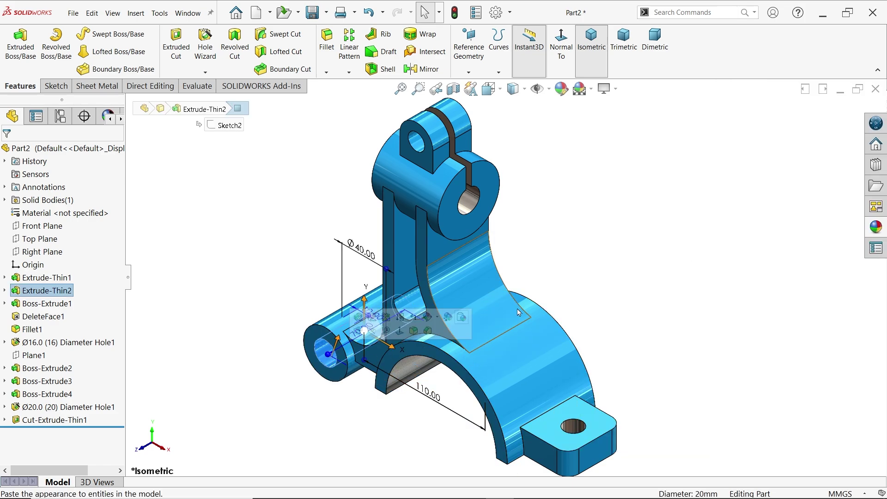
click(876, 226)
click(750, 284)
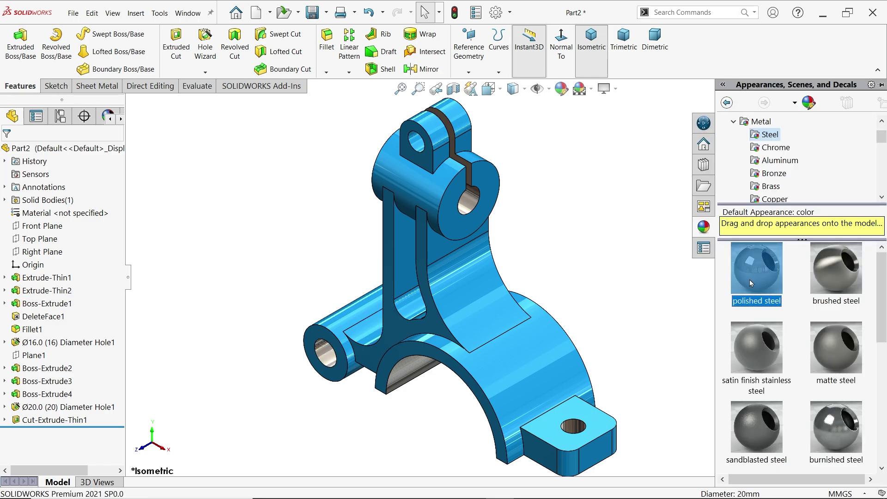
Apply polished steel to the hole faces in both halves of the split lug and return to the isometric view.
click(446, 155)
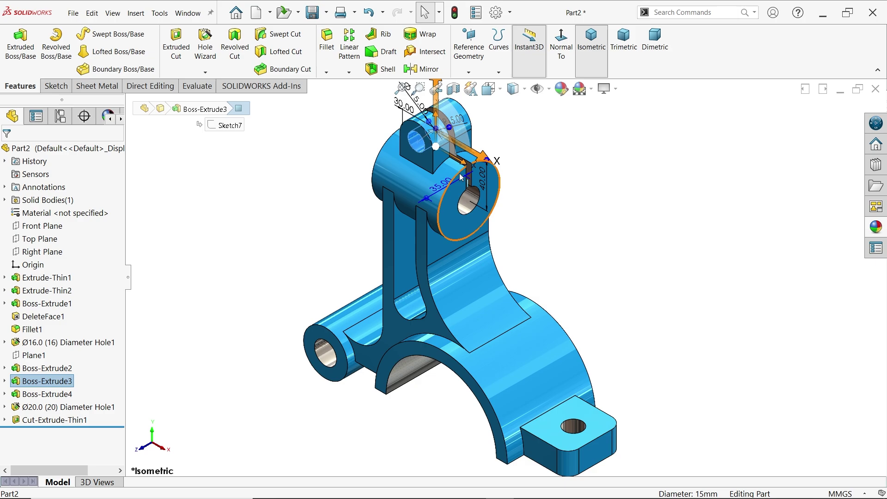
scroll(490, 141, down, 3)
middle_drag(499, 148, 441, 190)
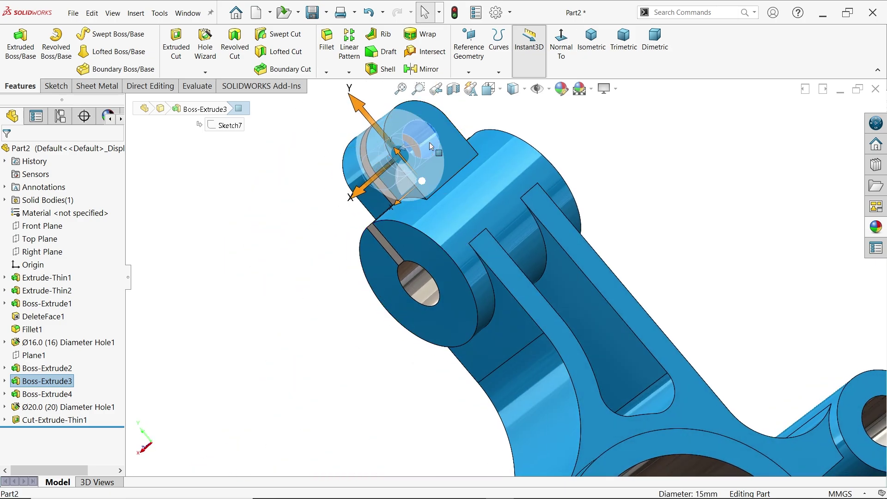
click(875, 227)
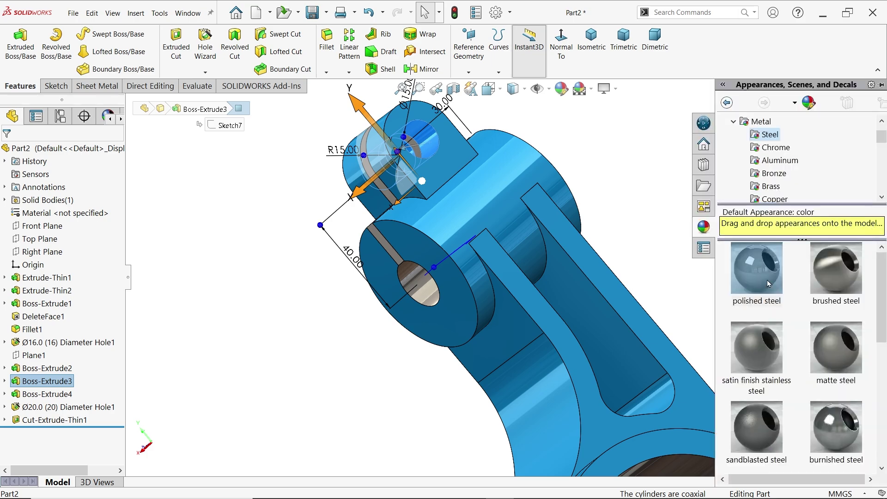
key(Escape)
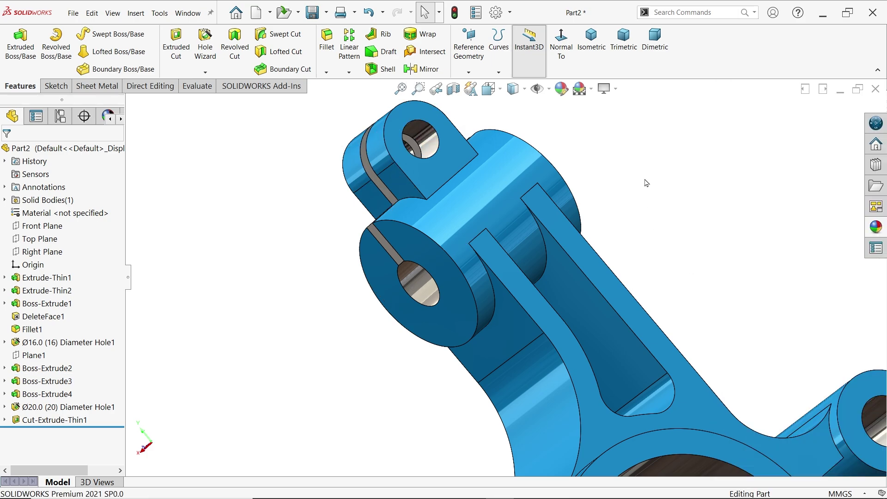
click(592, 41)
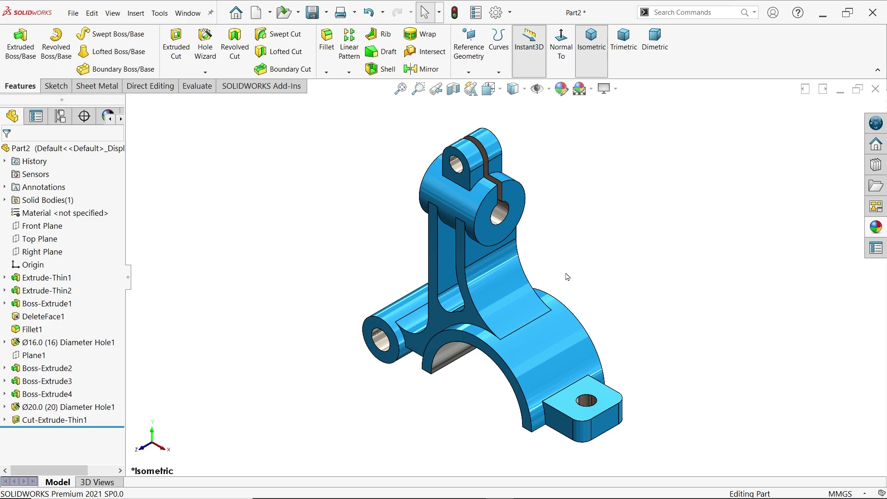
scroll(566, 293, down, 2)
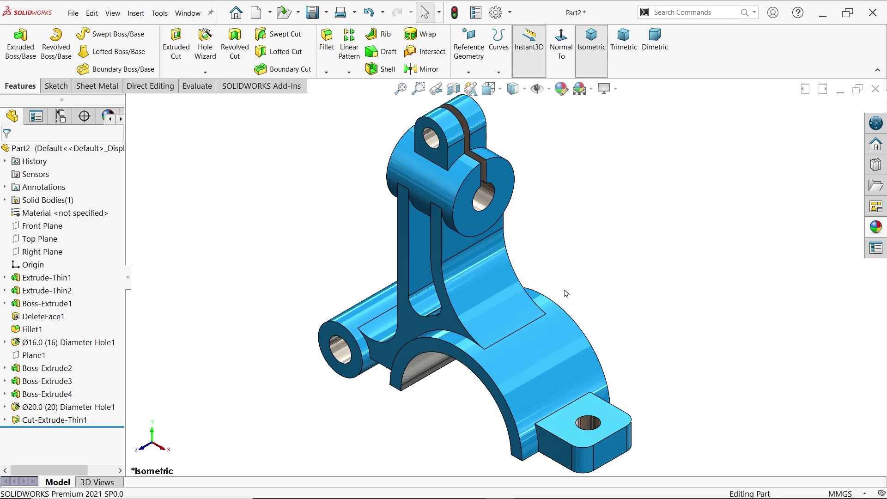